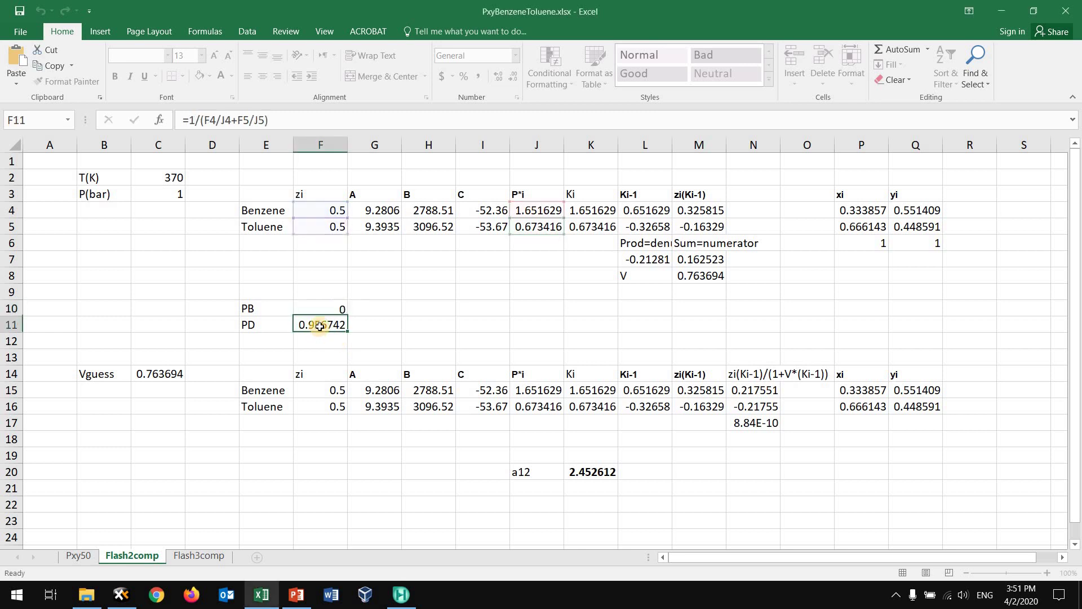
Commit the dew-point formula in F11, giving PD 0.956742, and review the PB formula in F10.
{"action": "key", "text": "F2"}
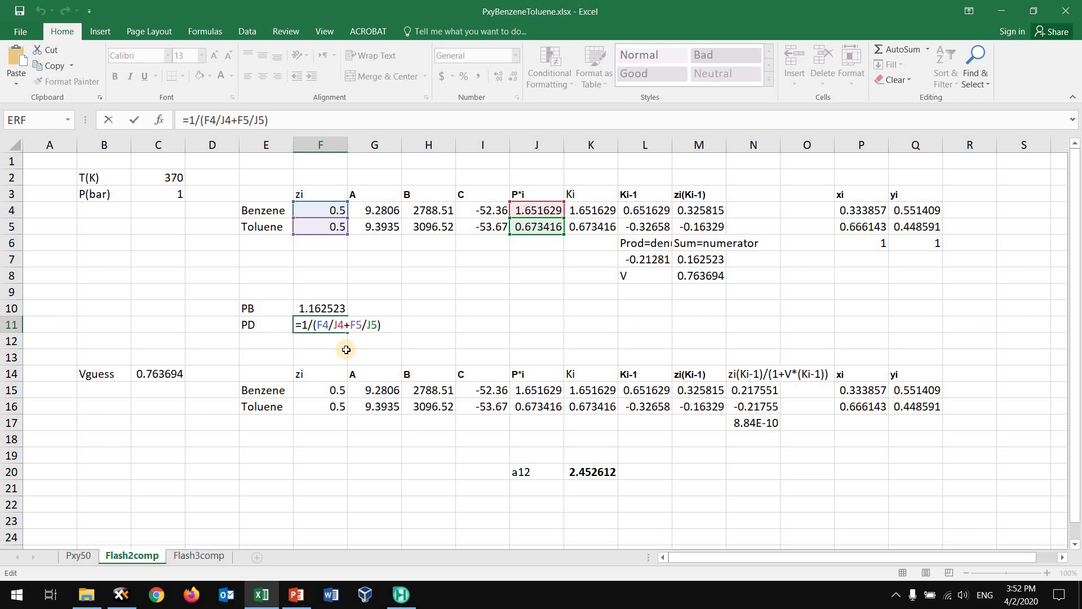
{"action": "key", "text": "Return"}
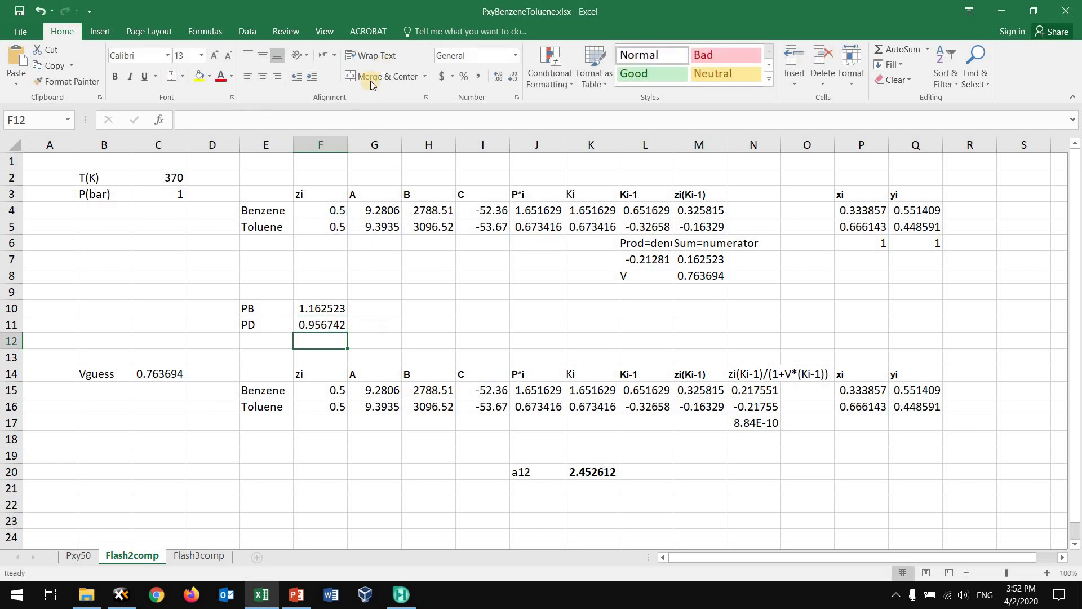
{"action": "left_click", "coordinate": [322, 325]}
{"action": "left_click", "coordinate": [321, 307]}
Compare PB 1.162523 and PD 0.956742 against the system pressure in C3.
{"action": "left_click", "coordinate": [163, 194]}
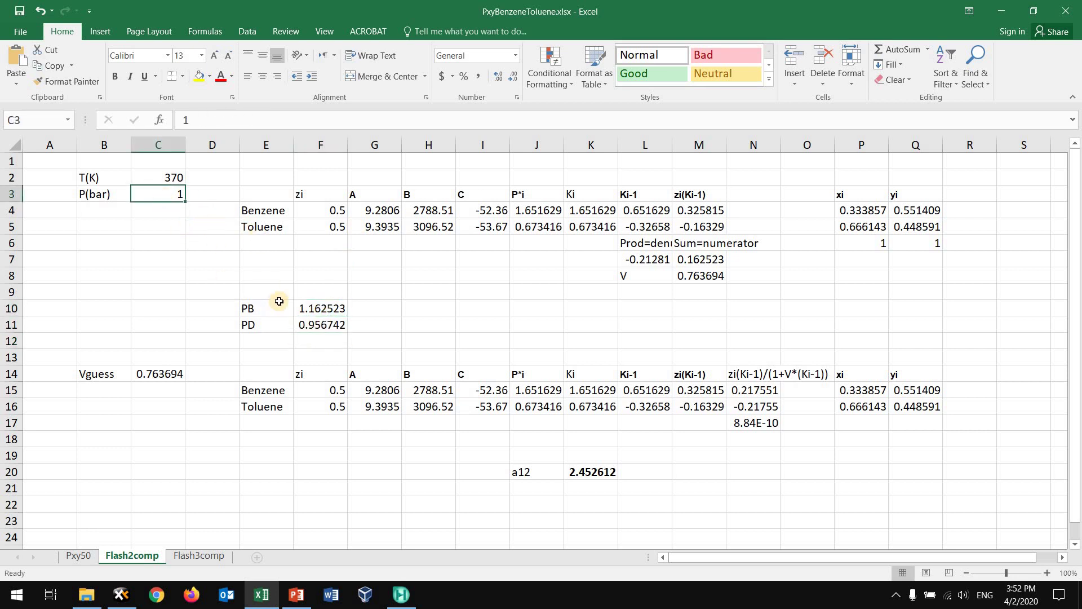
{"action": "left_click", "coordinate": [309, 314]}
{"action": "left_click", "coordinate": [309, 319]}
{"action": "left_click", "coordinate": [169, 194]}
{"action": "left_click", "coordinate": [333, 315]}
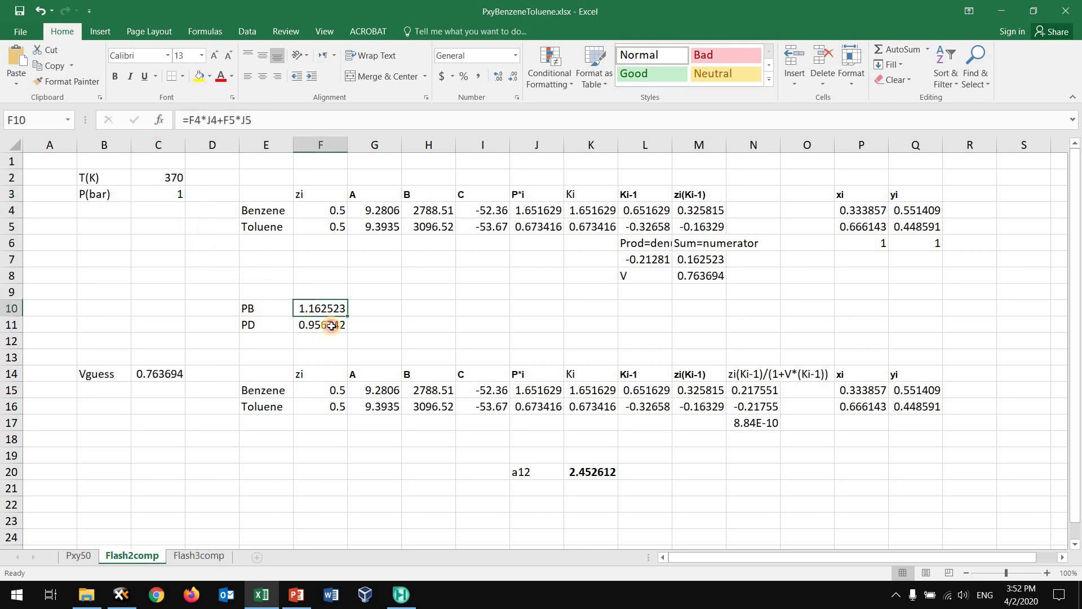
{"action": "left_click", "coordinate": [337, 324]}
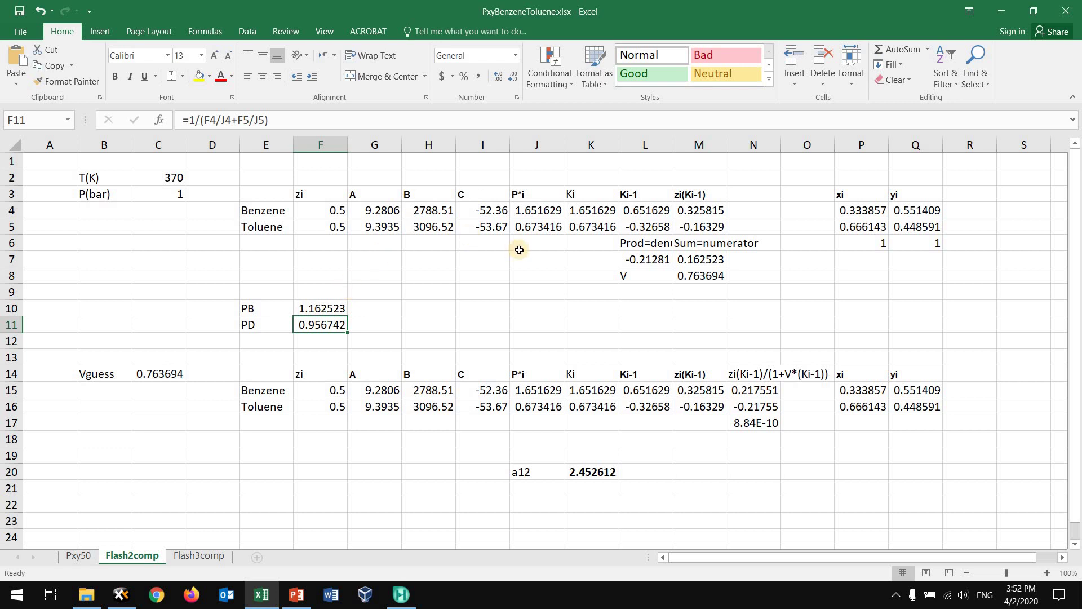
{"action": "left_click", "coordinate": [586, 211]}
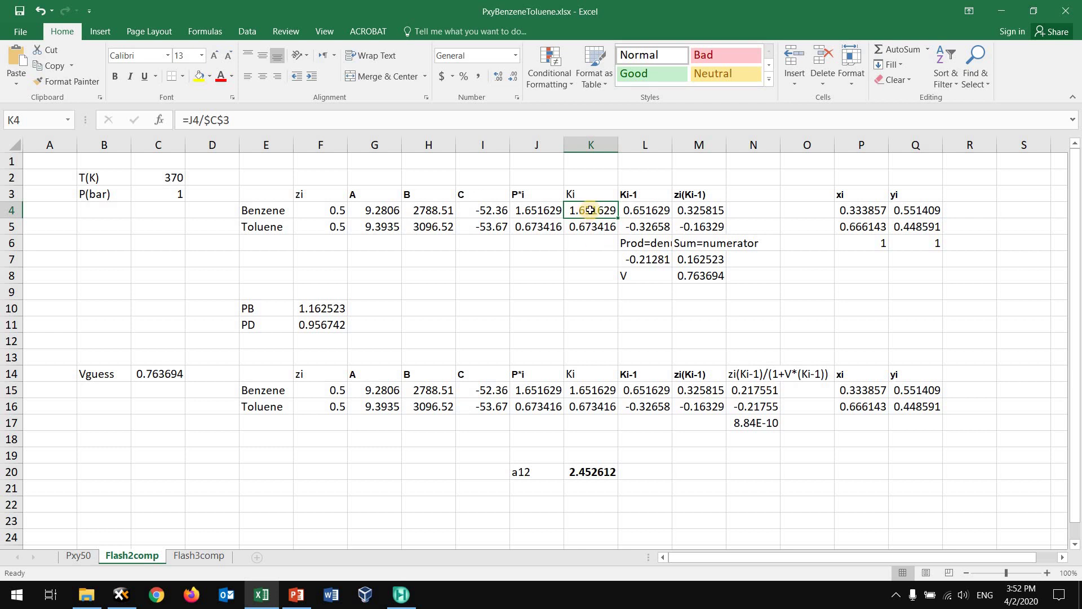
{"action": "left_click", "coordinate": [533, 210]}
{"action": "left_click", "coordinate": [152, 190]}
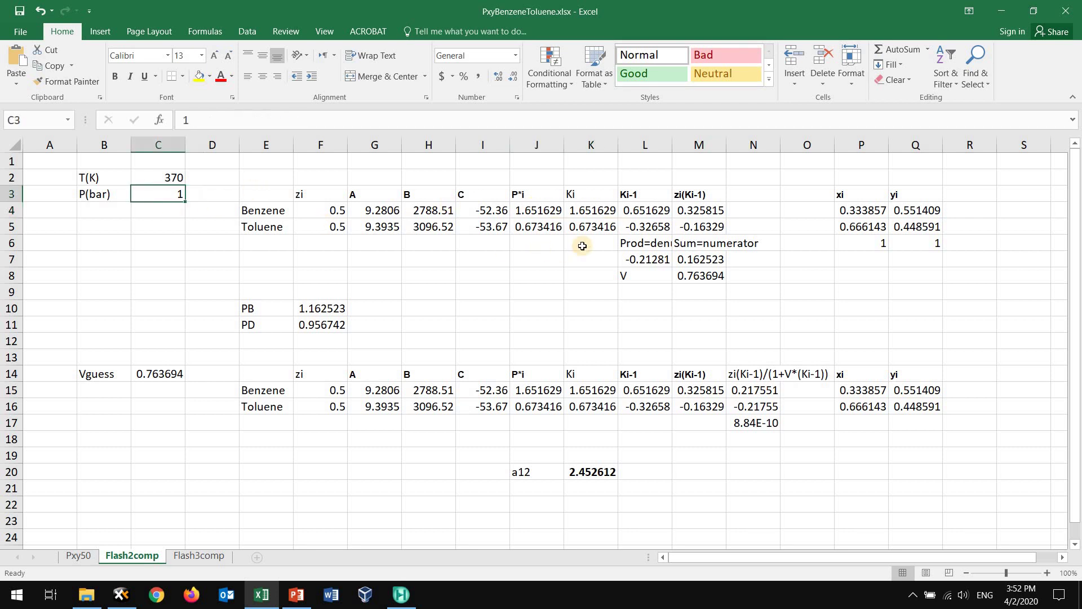
{"action": "left_click", "coordinate": [590, 213]}
{"action": "key", "text": "Down"}
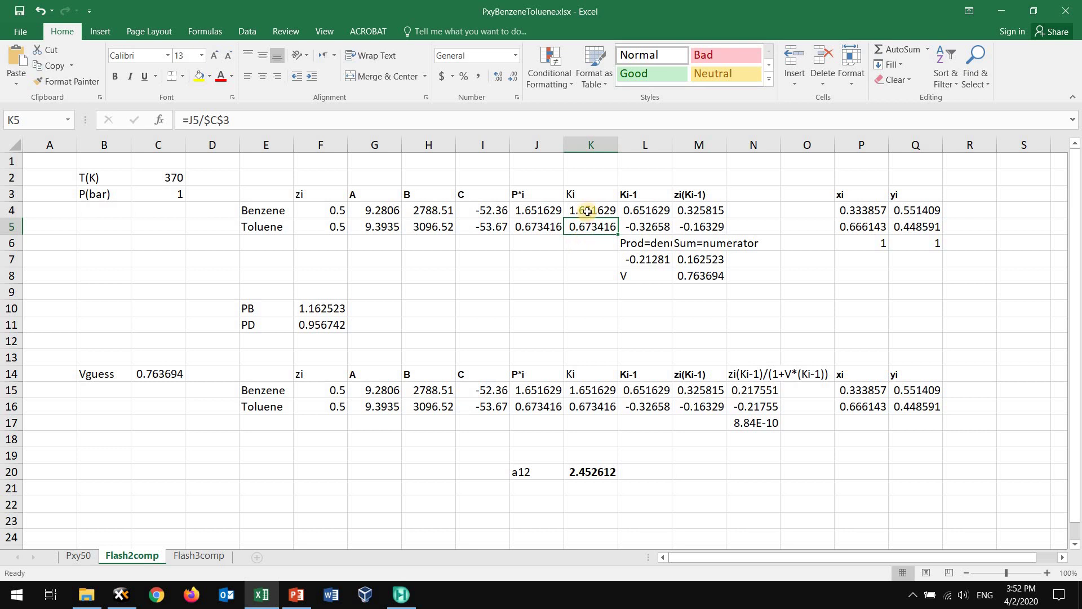
{"action": "key", "text": "Up"}
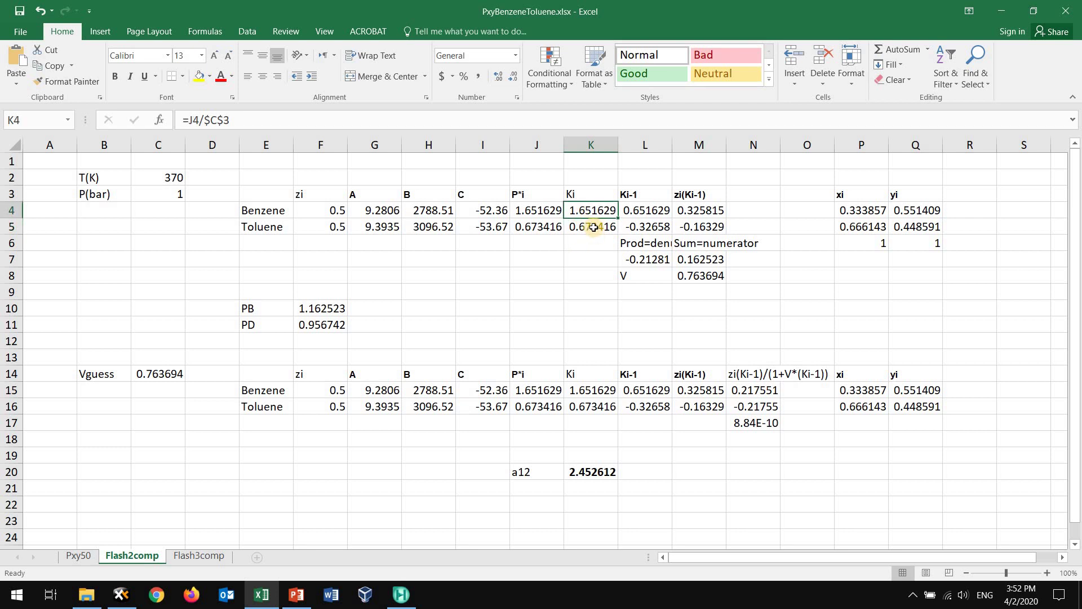
{"action": "left_click", "coordinate": [594, 227]}
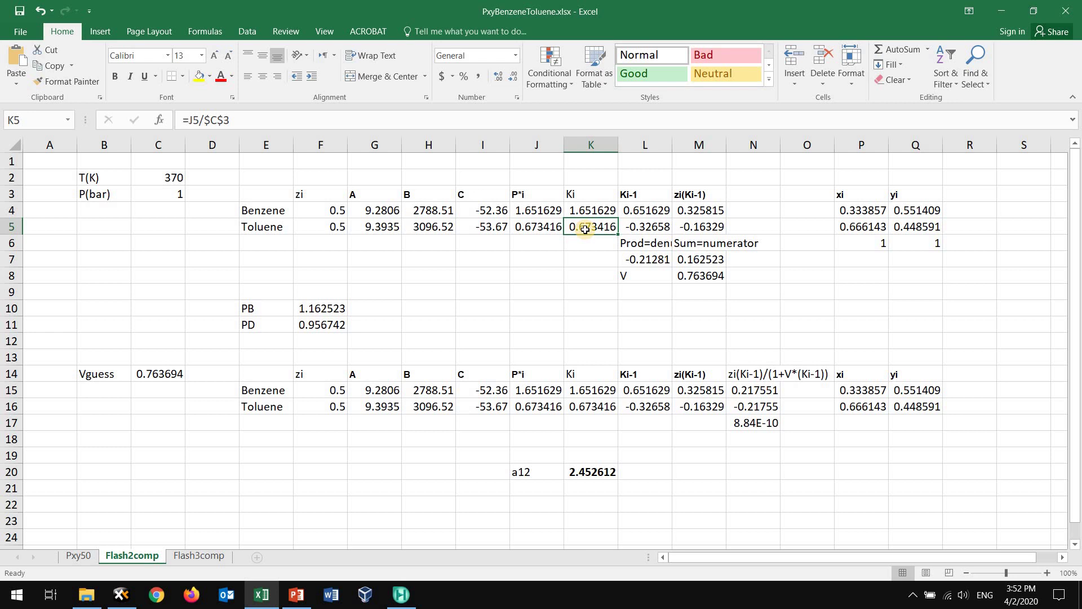
{"action": "left_click", "coordinate": [585, 213]}
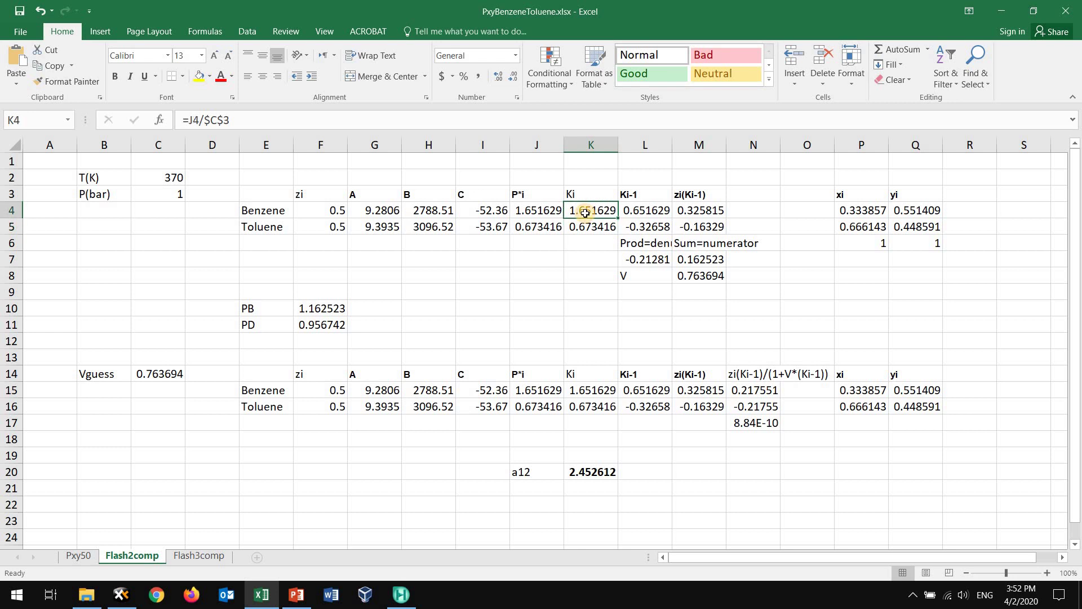
{"action": "left_click", "coordinate": [592, 227]}
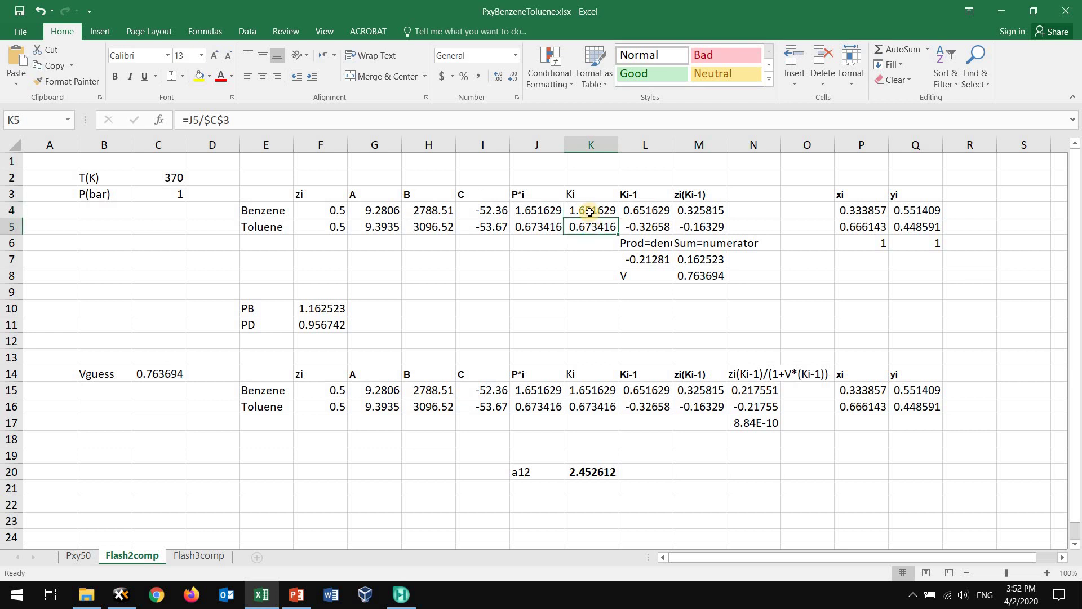
{"action": "left_click", "coordinate": [589, 212]}
{"action": "left_click", "coordinate": [591, 225]}
{"action": "left_click", "coordinate": [640, 212]}
{"action": "left_click", "coordinate": [642, 227]}
{"action": "left_click", "coordinate": [690, 210]}
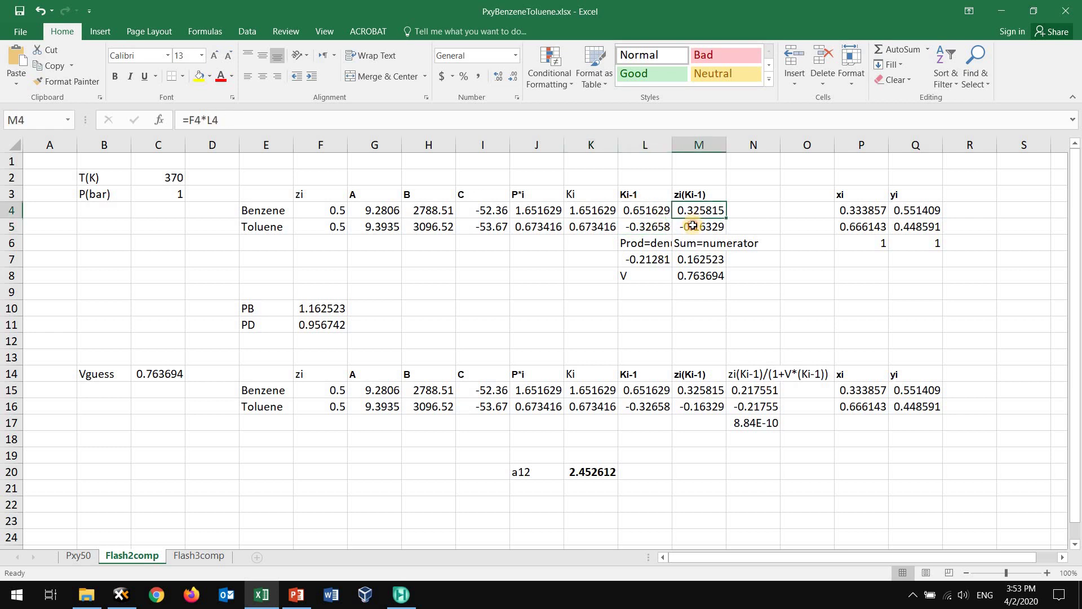
{"action": "left_click", "coordinate": [692, 224]}
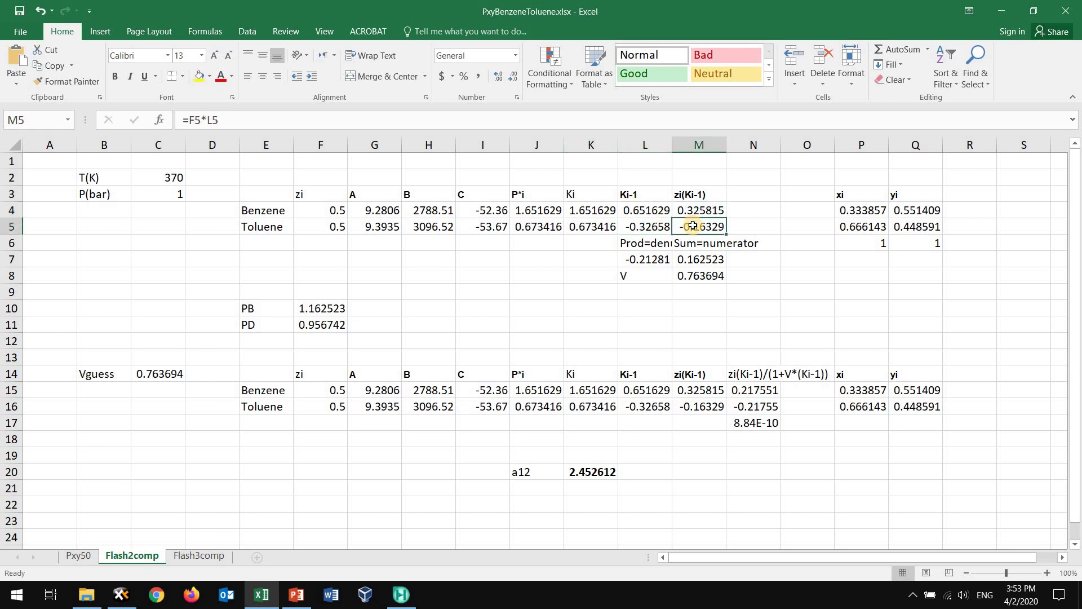
{"action": "left_click", "coordinate": [648, 209]}
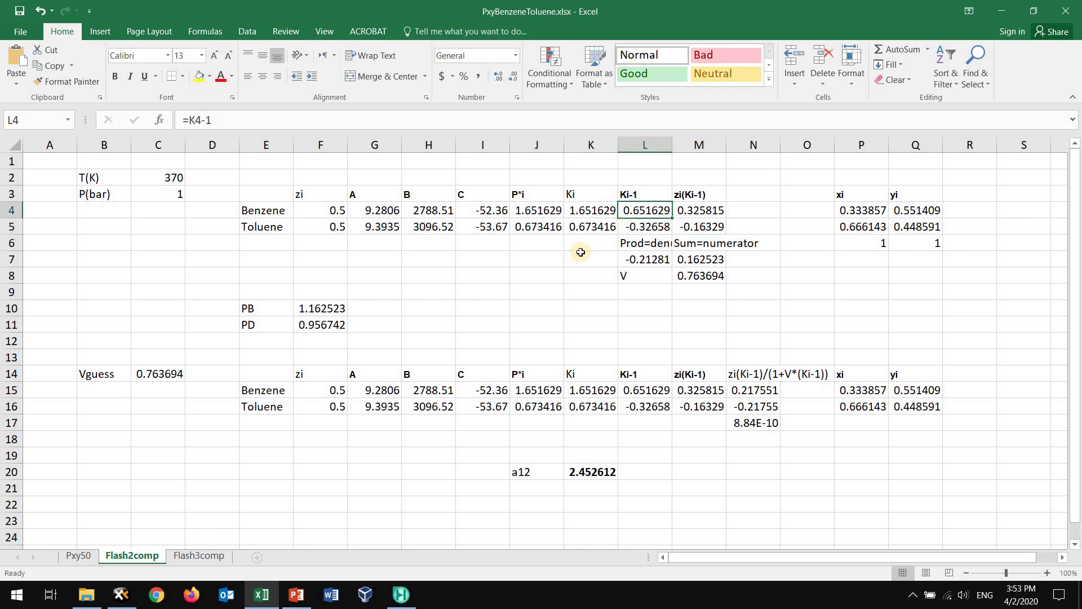
Review the Rachford-Rice lecture slides and stop on slide 13, Algorithm for Isothermal Flash.
{"action": "left_click", "coordinate": [296, 594]}
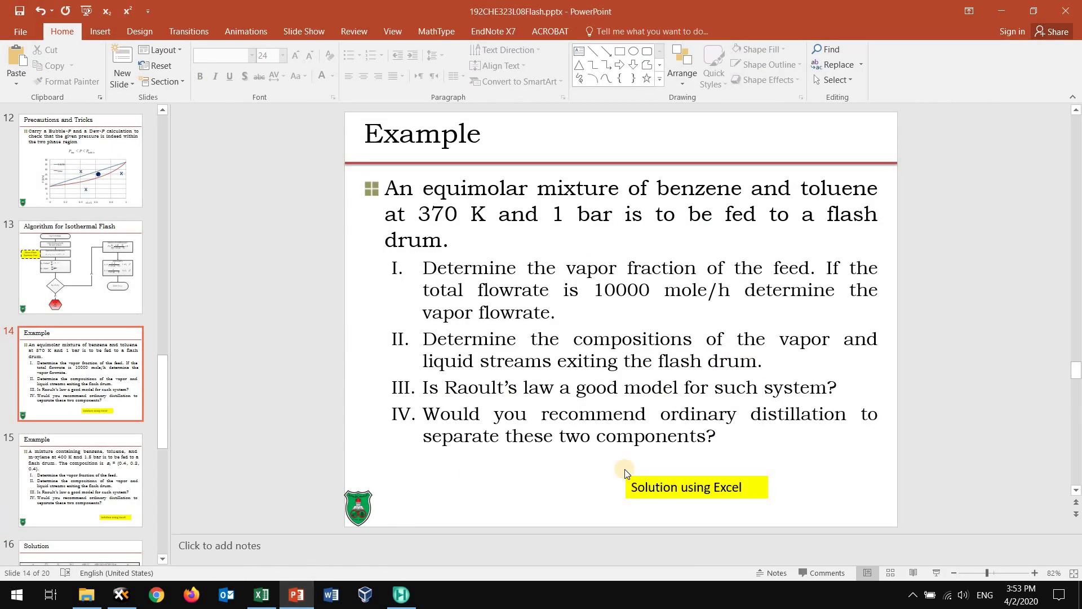
{"action": "scroll", "coordinate": [624, 471], "scroll_direction": "up", "scroll_amount": 4}
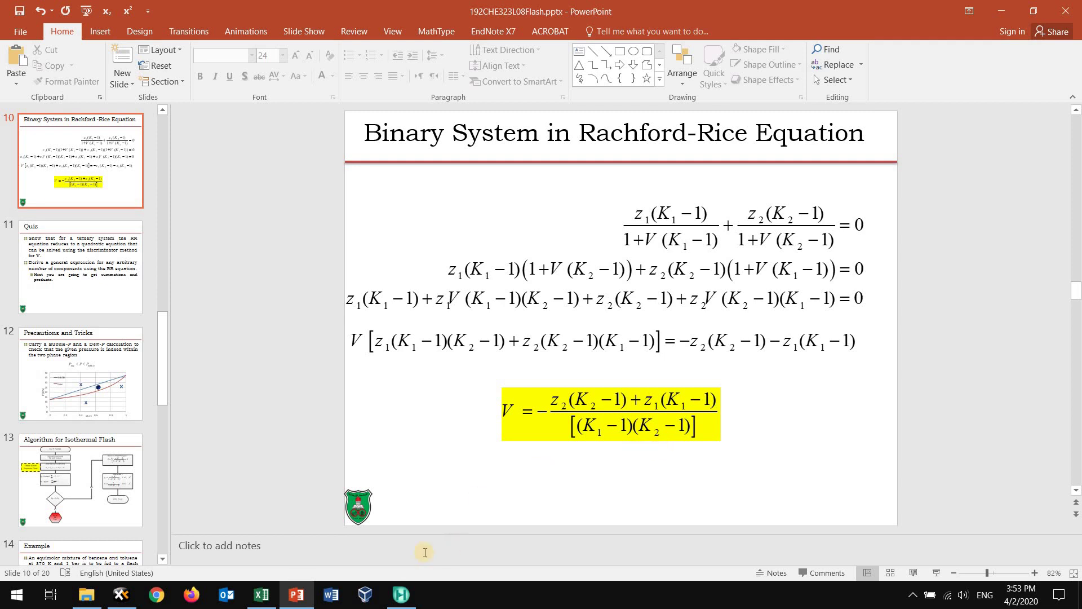
{"action": "left_click", "coordinate": [261, 594]}
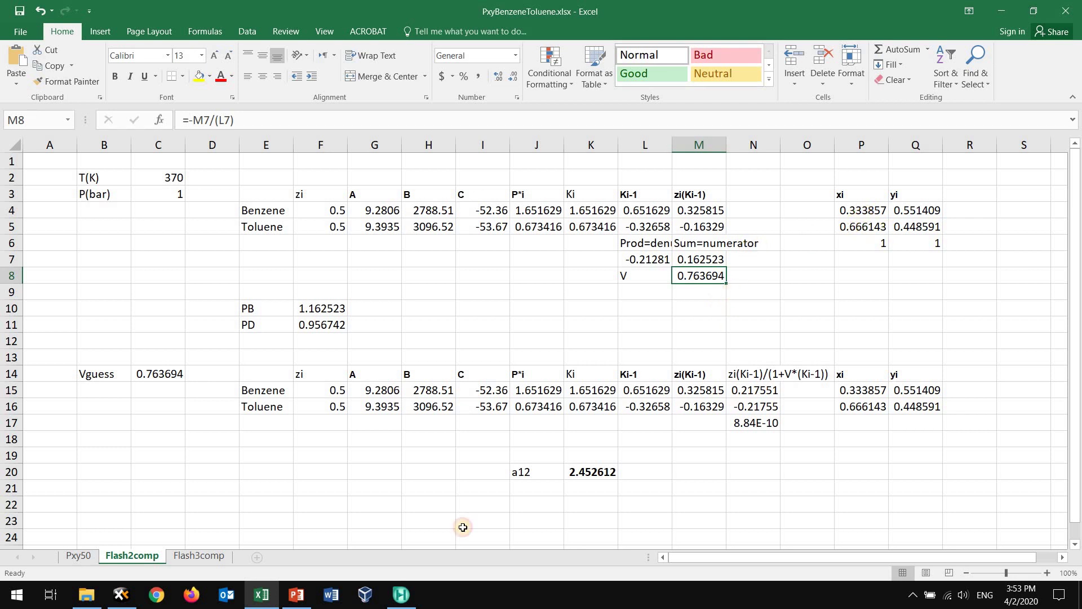
{"action": "left_click", "coordinate": [861, 210]}
{"action": "key", "text": "alt+Tab"}
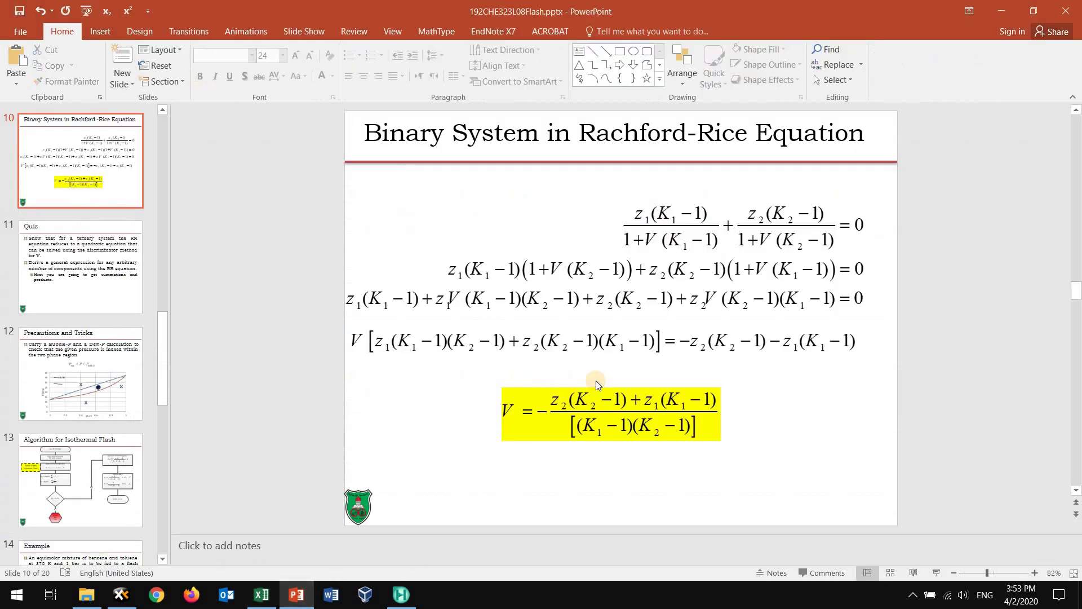
{"action": "scroll", "coordinate": [596, 380], "scroll_direction": "up", "scroll_amount": 1}
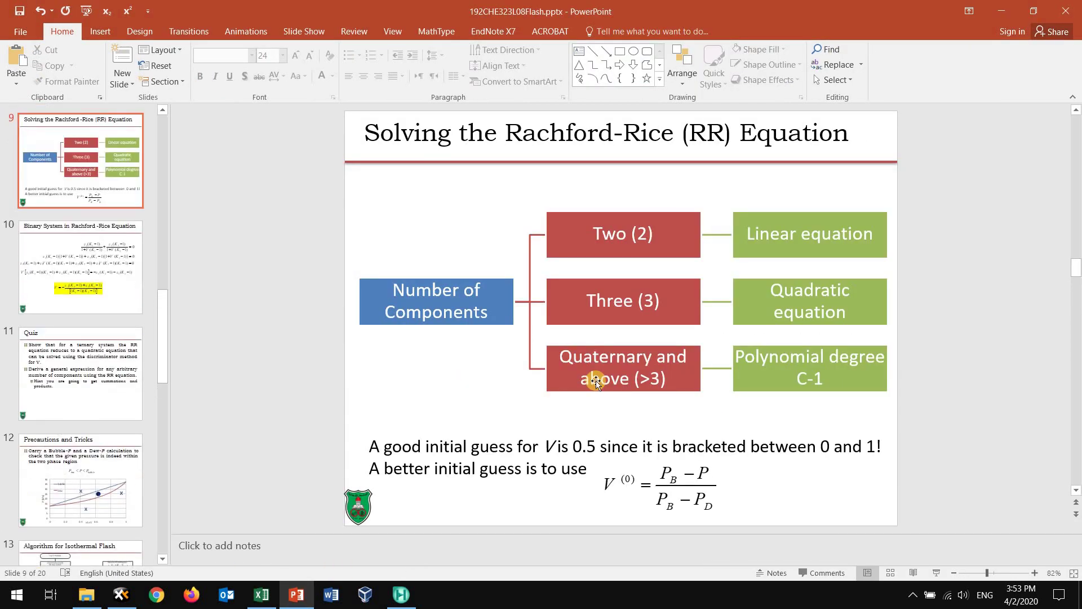
{"action": "scroll", "coordinate": [596, 380], "scroll_direction": "down", "scroll_amount": 1}
{"action": "scroll", "coordinate": [596, 380], "scroll_direction": "up", "scroll_amount": 1}
{"action": "scroll", "coordinate": [597, 380], "scroll_direction": "down", "scroll_amount": 3}
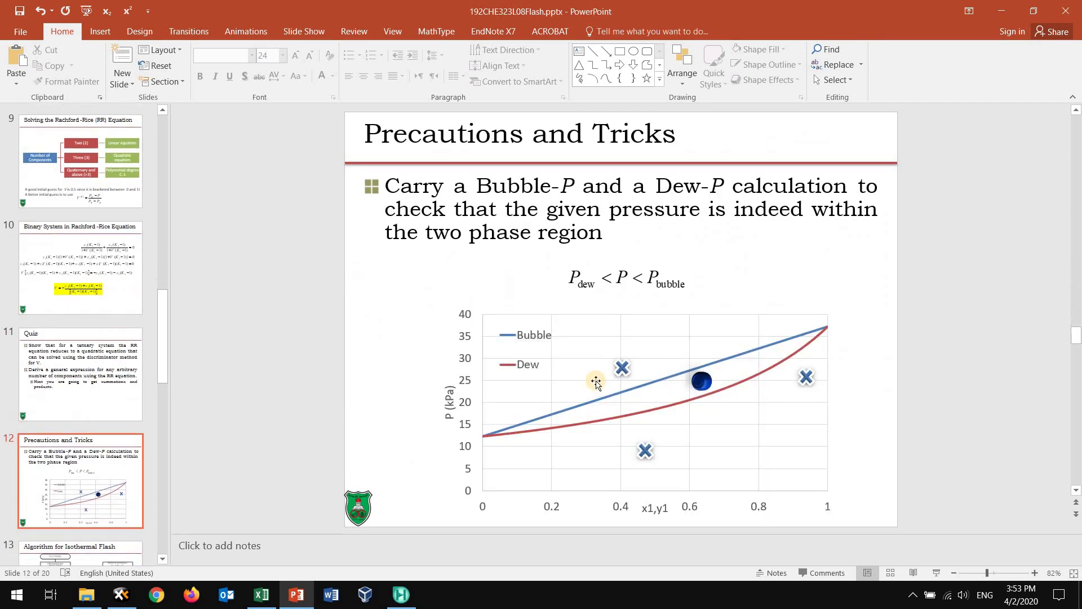
{"action": "scroll", "coordinate": [596, 380], "scroll_direction": "down", "scroll_amount": 1}
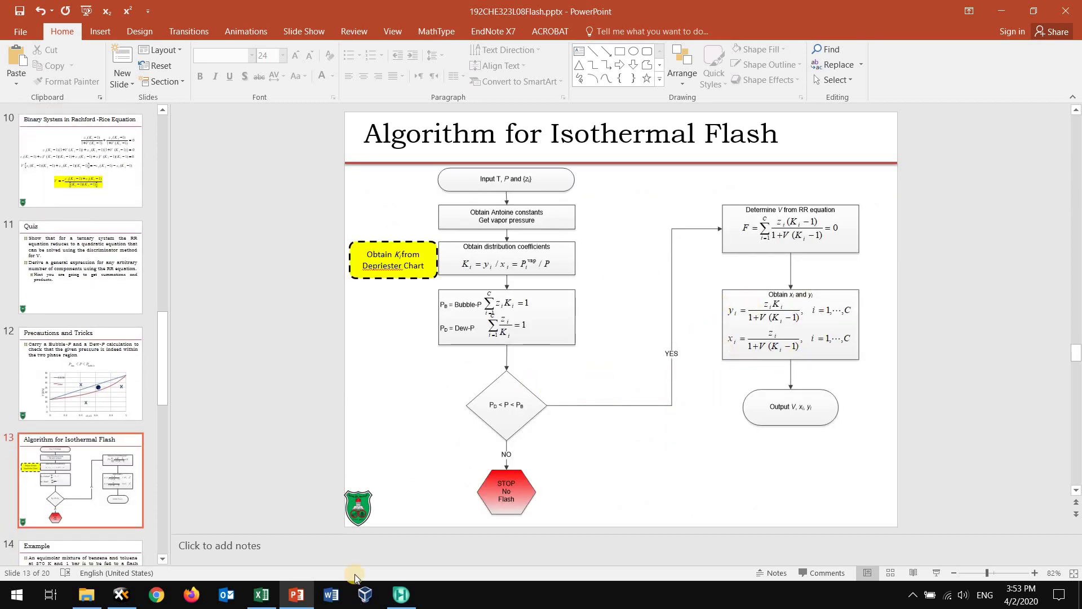
Review V = 0.763694 in M8 and the xi formulas giving 0.333857 and 0.666143.
{"action": "left_click", "coordinate": [266, 598]}
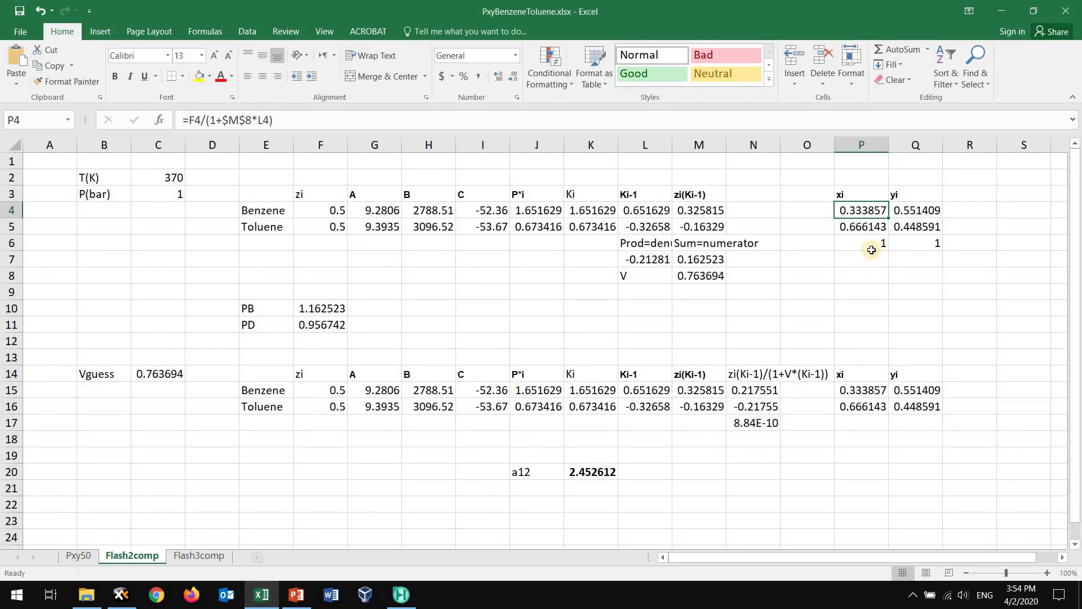
{"action": "left_click", "coordinate": [868, 250]}
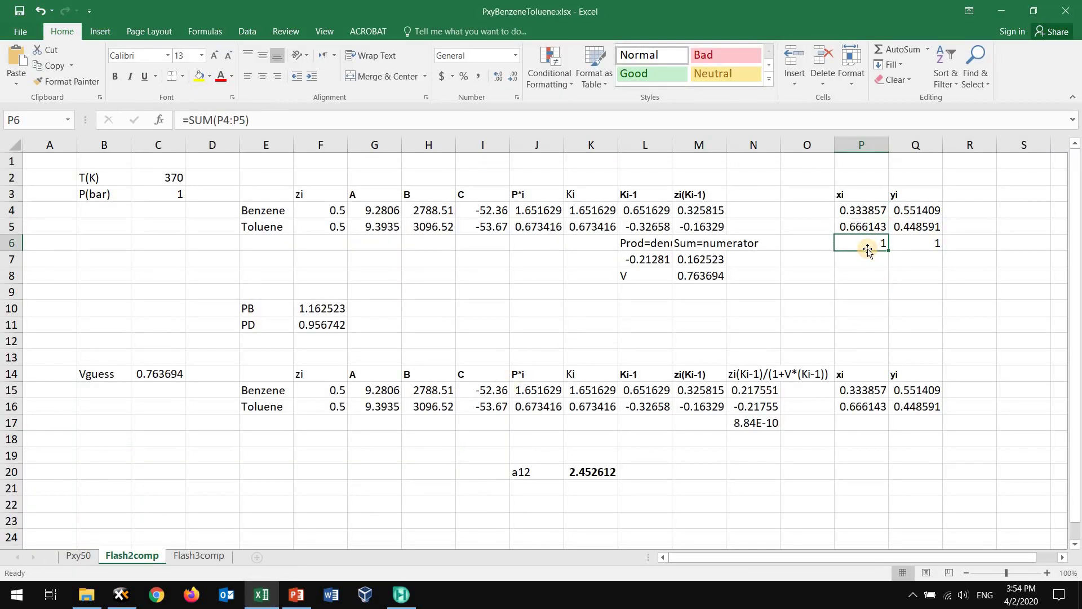
{"action": "left_click", "coordinate": [699, 275]}
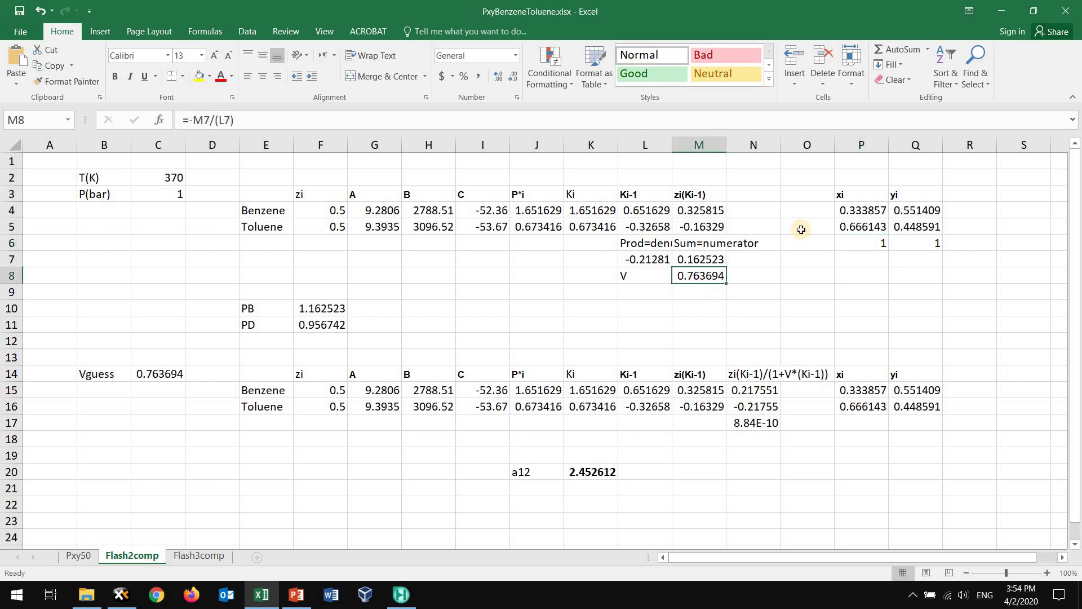
{"action": "left_click", "coordinate": [861, 213]}
{"action": "left_click", "coordinate": [882, 246]}
{"action": "left_click", "coordinate": [918, 247]}
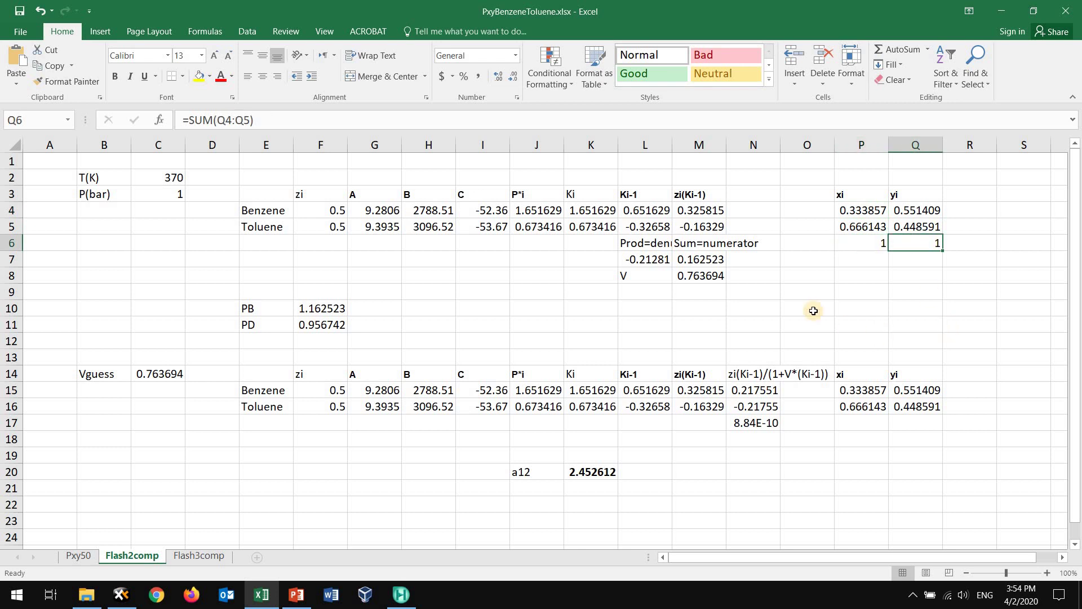
{"action": "left_click", "coordinate": [699, 276]}
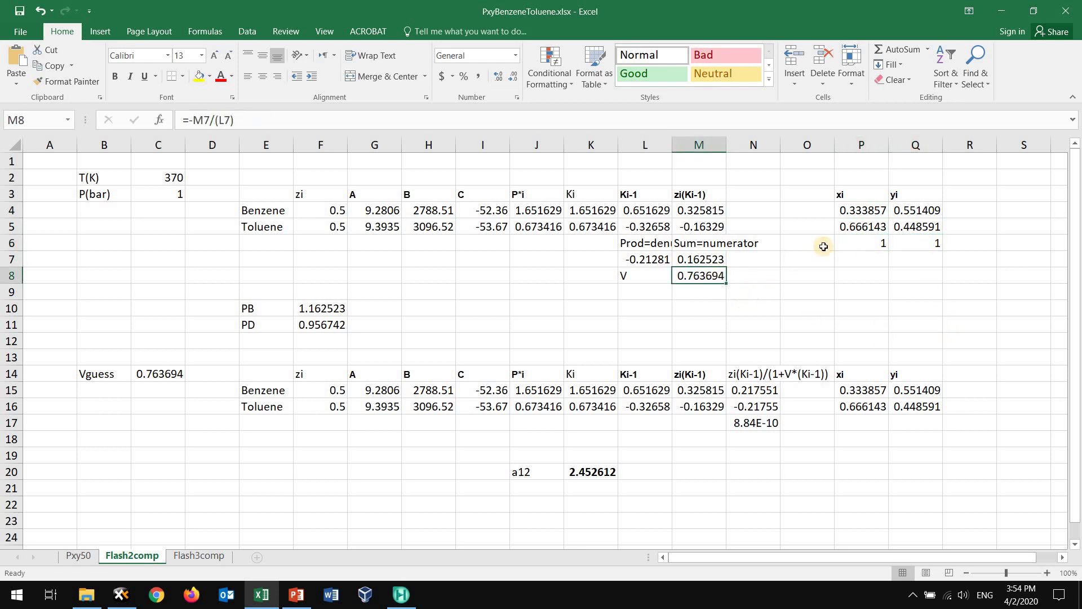
{"action": "left_click", "coordinate": [856, 214]}
{"action": "key", "text": "Down"}
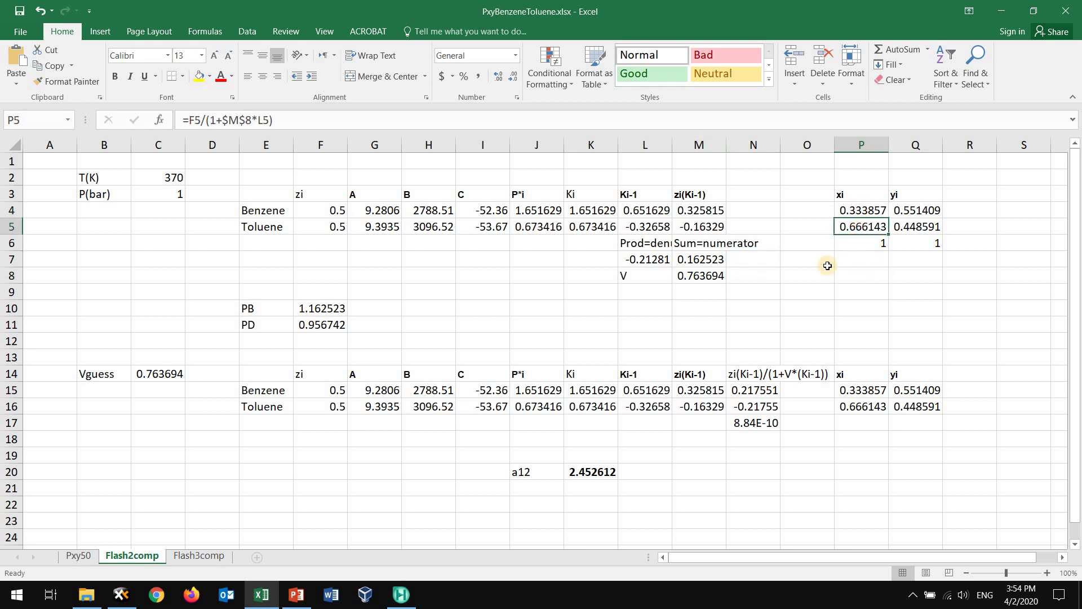
{"action": "left_click", "coordinate": [704, 276]}
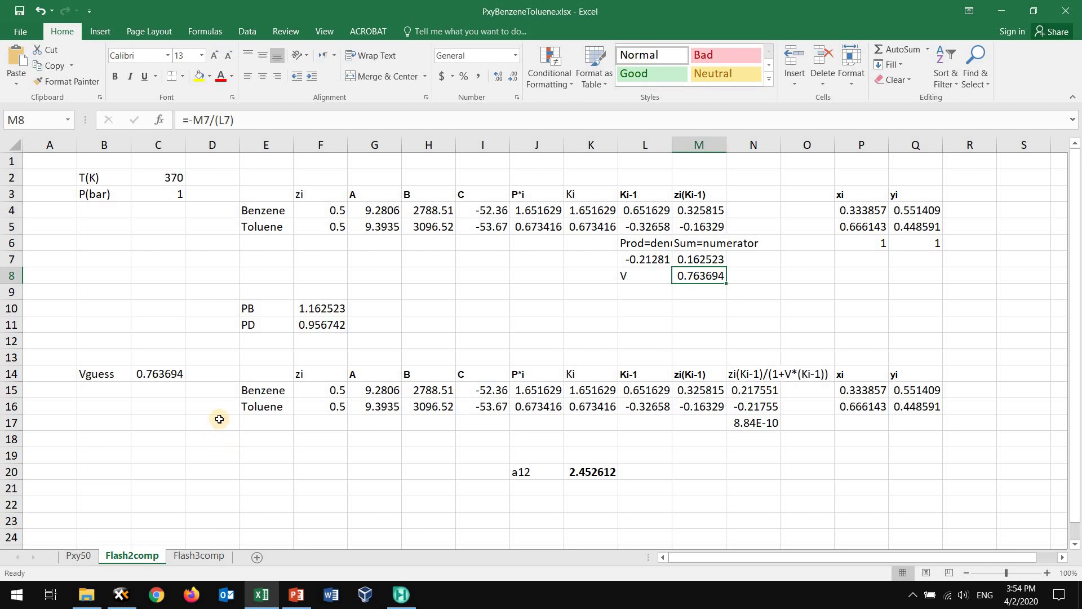
Set the Vguess in C14 to 0.5.
{"action": "left_click", "coordinate": [161, 373]}
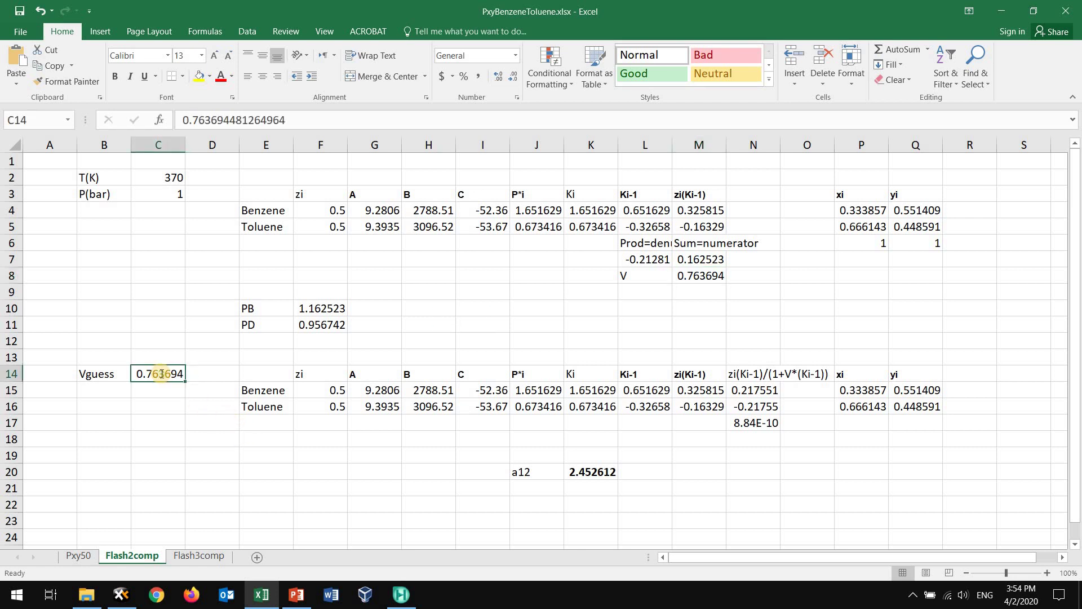
{"action": "type", "text": "0.5"}
{"action": "key", "text": "Return"}
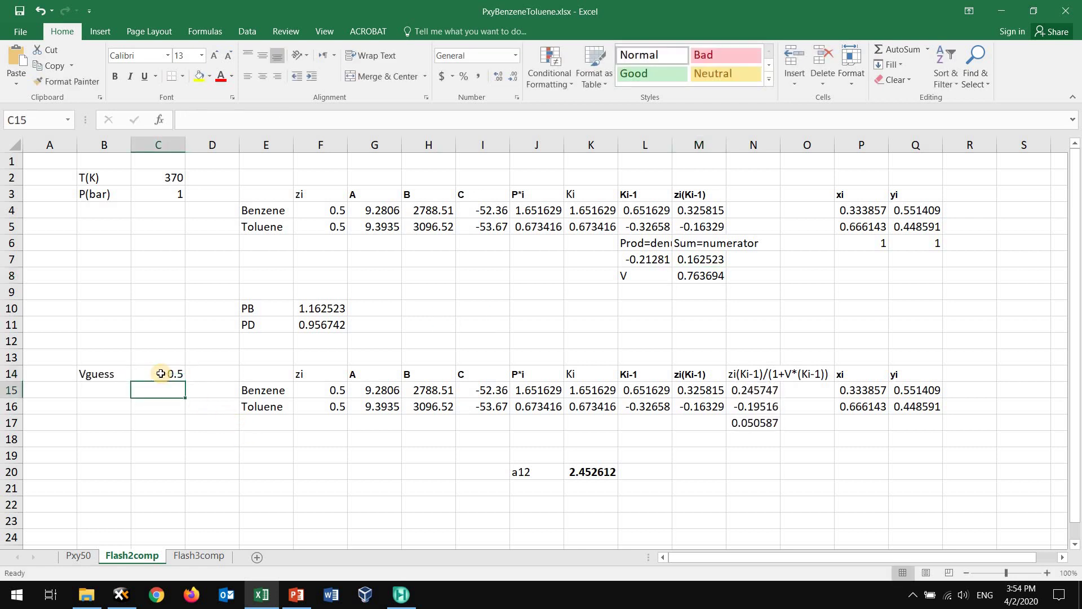
Check the N15 term formula =M15/(1+$C$14*L15) and the resulting N17 sum of 0.050587.
{"action": "left_click", "coordinate": [744, 375]}
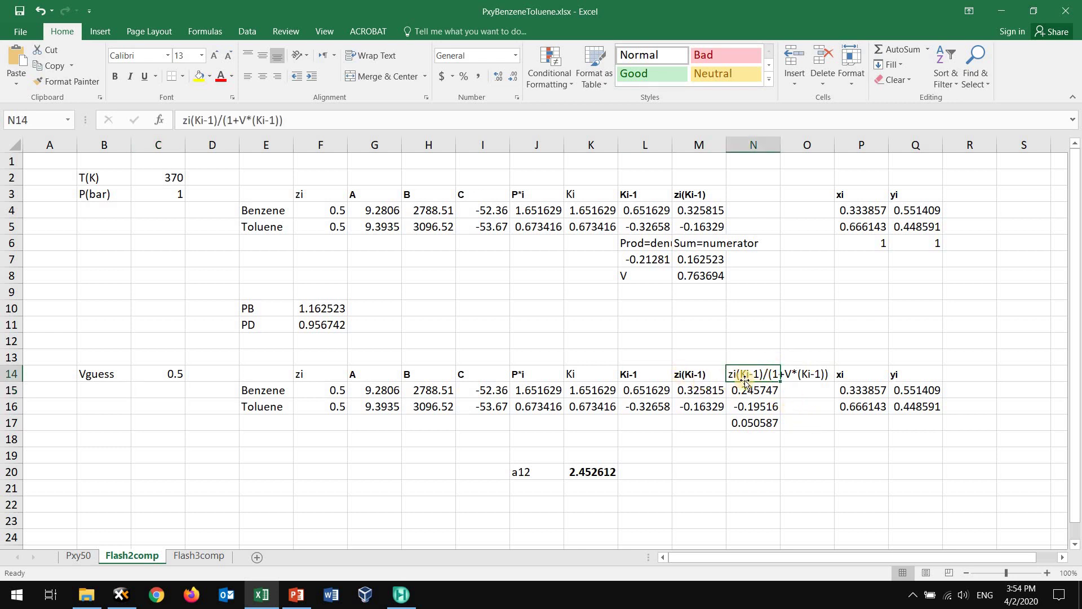
{"action": "left_click", "coordinate": [704, 376]}
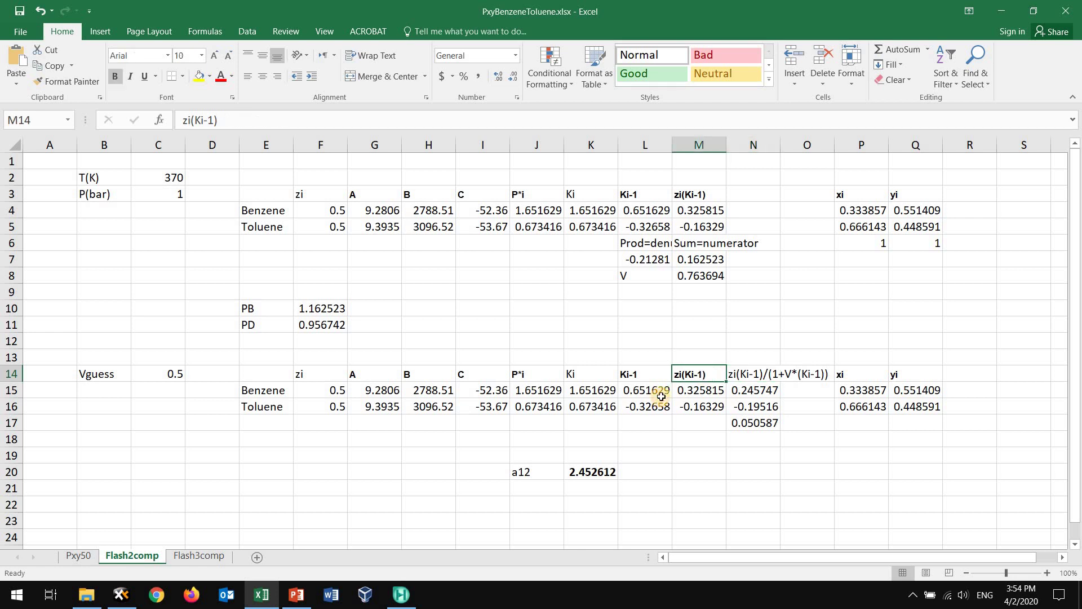
{"action": "left_click", "coordinate": [795, 375]}
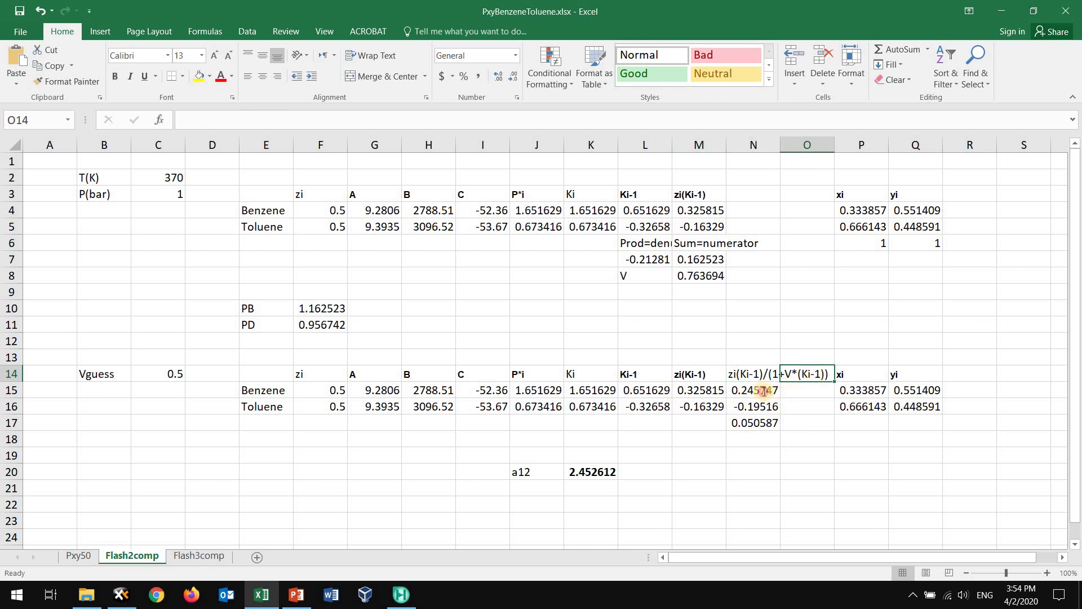
{"action": "double_click", "coordinate": [764, 390]}
{"action": "key", "text": "Return"}
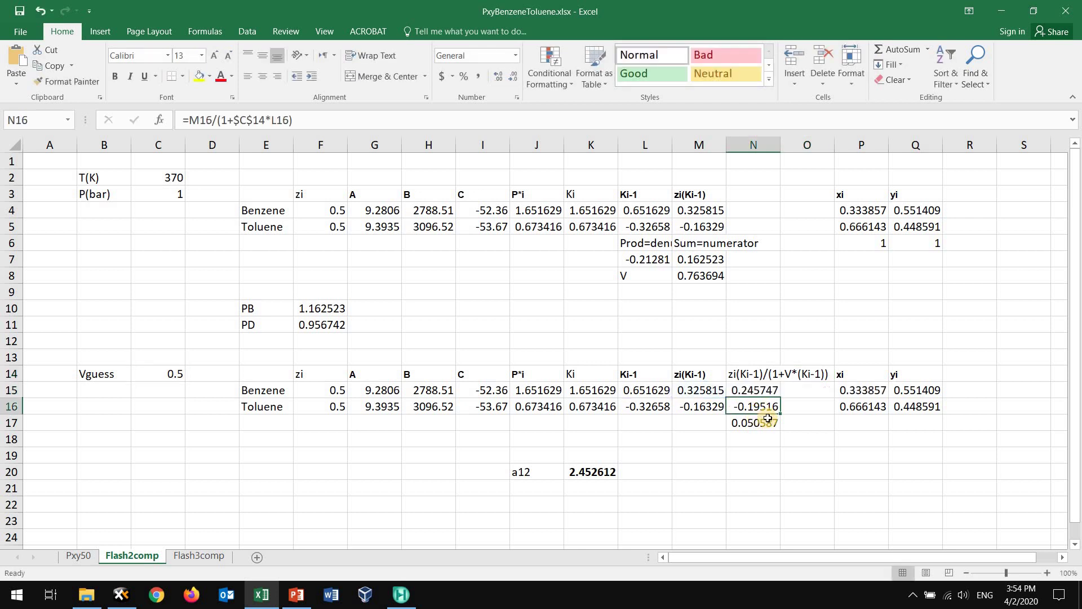
{"action": "key", "text": "Return"}
Copy the N17 sum formula across row 17 to Q17 and clear O17.
{"action": "left_click", "coordinate": [180, 375]}
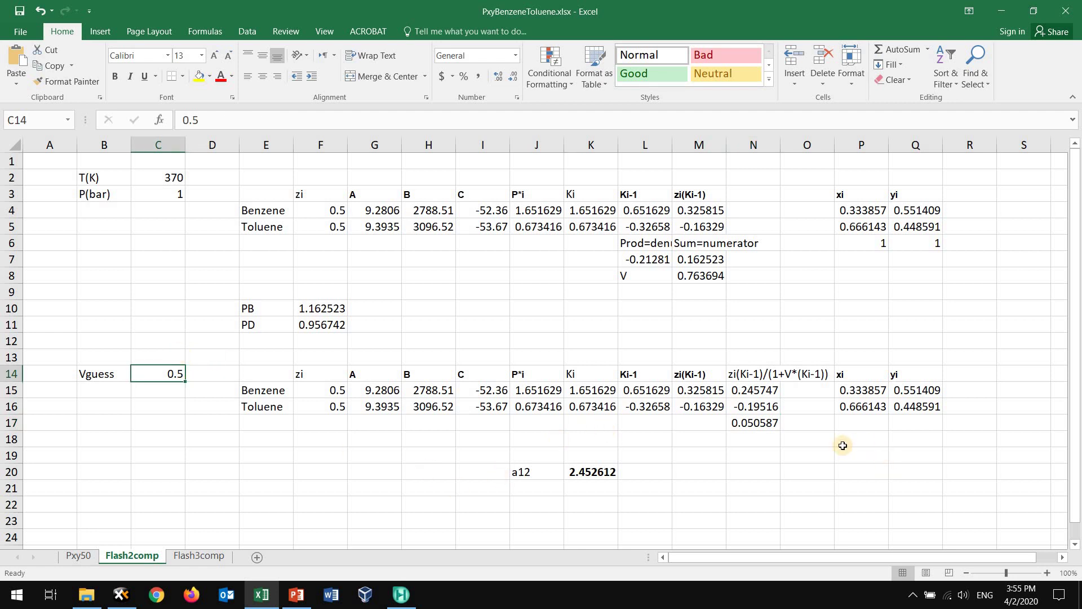
{"action": "left_click", "coordinate": [770, 426]}
{"action": "left_click_drag", "start_coordinate": [779, 430], "coordinate": [919, 430]}
{"action": "key", "text": "Right"}
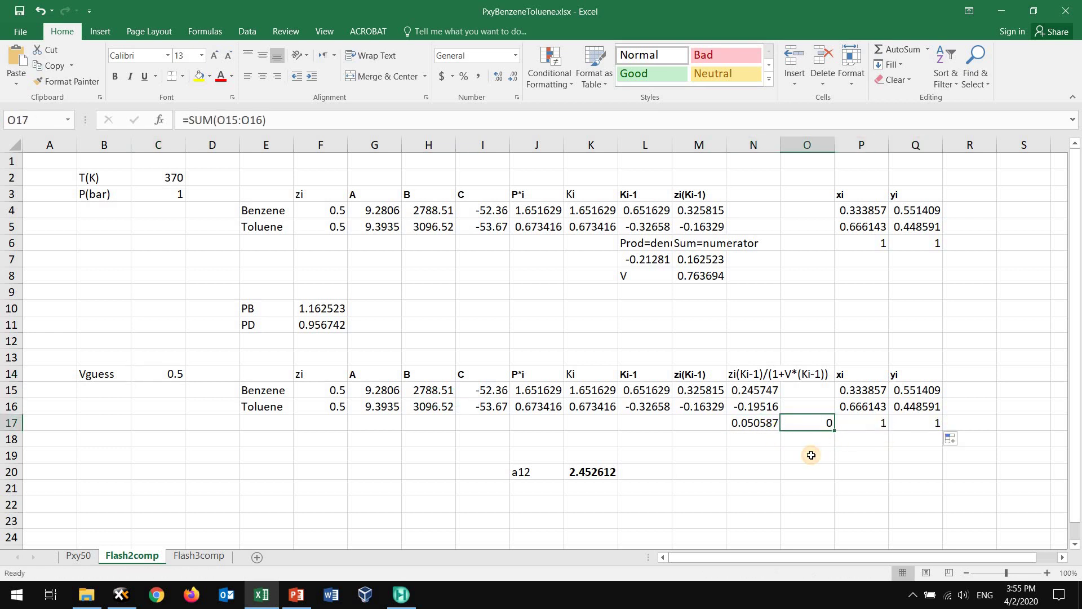
{"action": "key", "text": "Delete"}
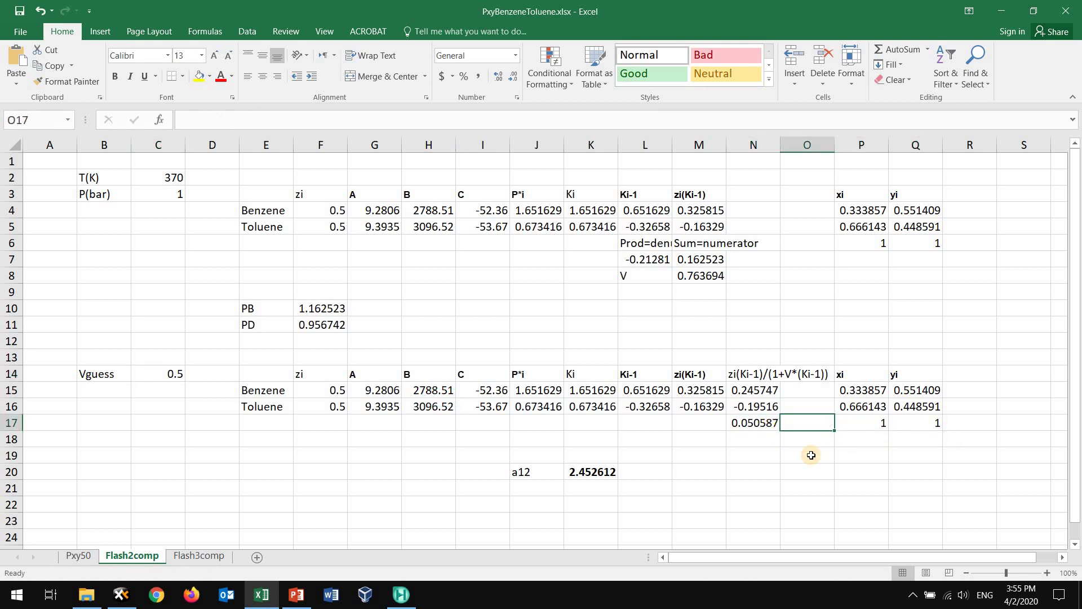
{"action": "left_click", "coordinate": [871, 452]}
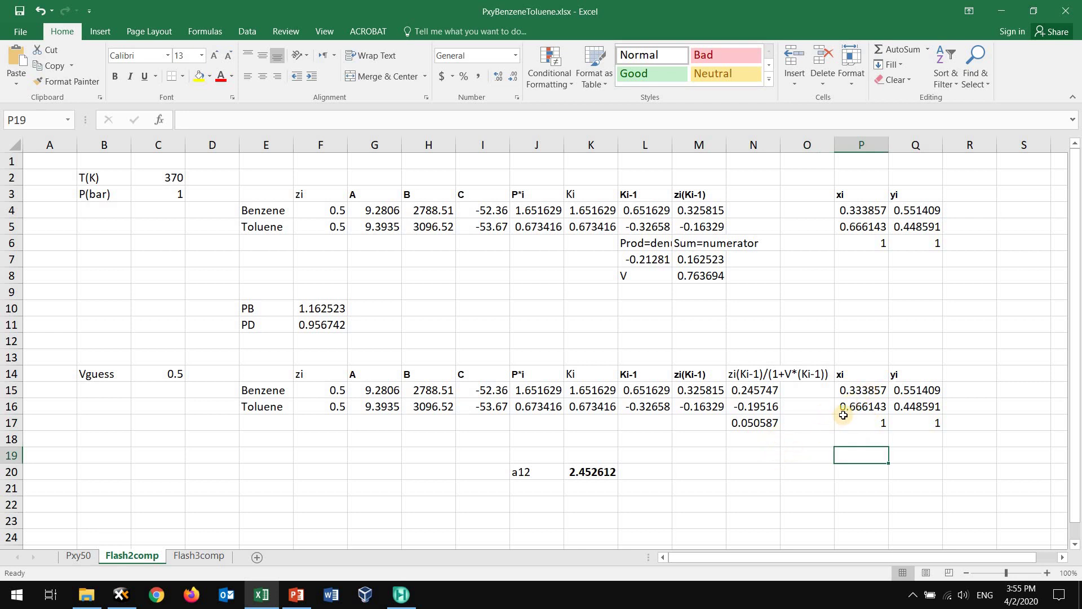
Fill the P15 xi formula down to P16.
{"action": "double_click", "coordinate": [867, 390]}
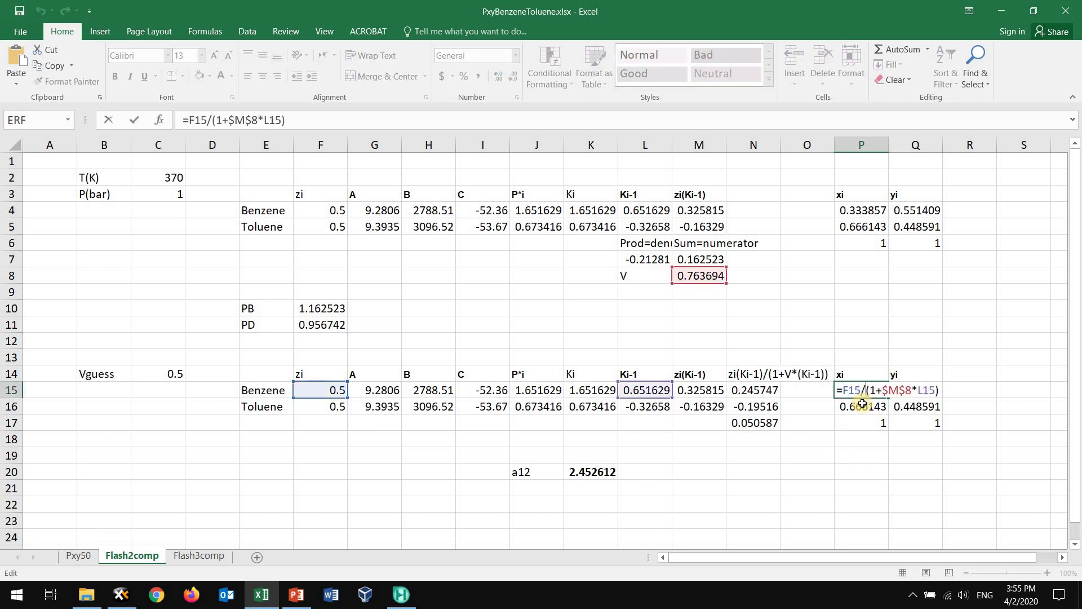
{"action": "key", "text": "Return"}
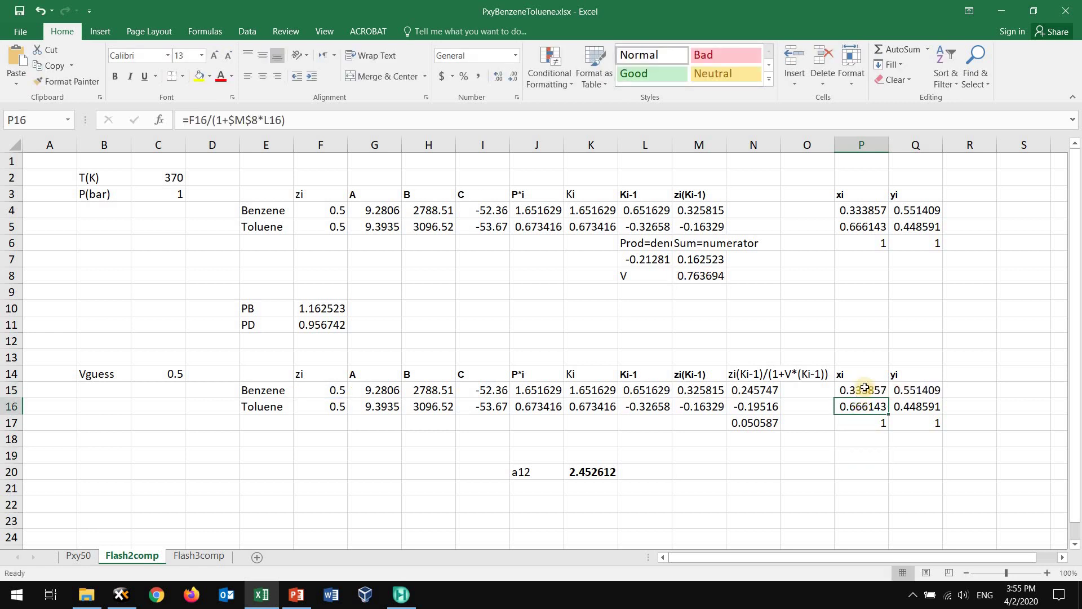
{"action": "key", "text": "Up"}
{"action": "left_click_drag", "start_coordinate": [890, 396], "coordinate": [889, 415]}
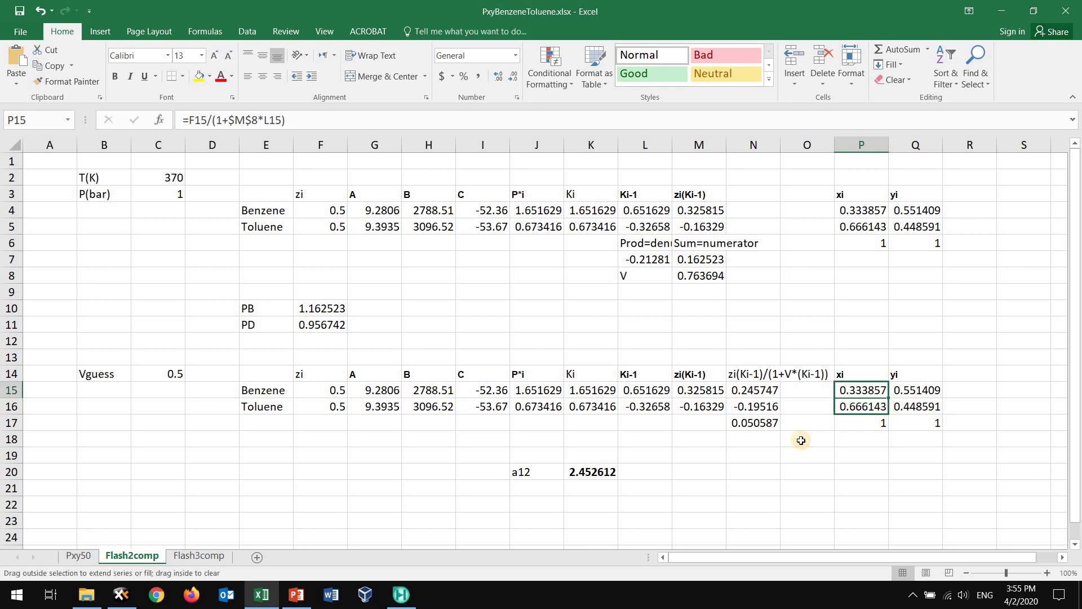
{"action": "left_click", "coordinate": [755, 423]}
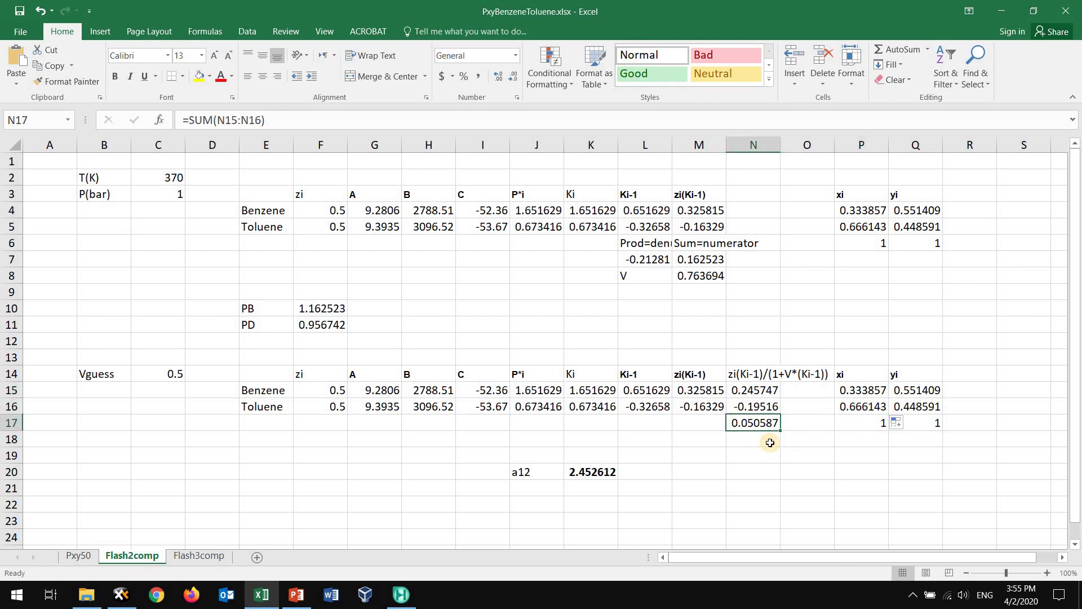
Make the P15 xi formula use Vguess C14 instead of M8 and fill it to P16.
{"action": "double_click", "coordinate": [869, 388]}
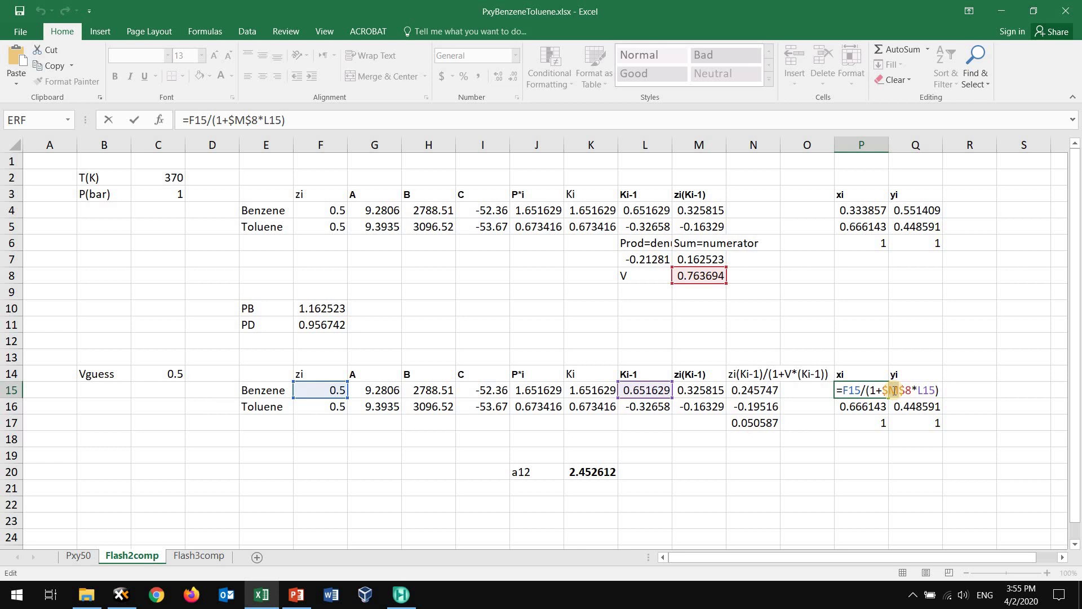
{"action": "type", "text": "c"}
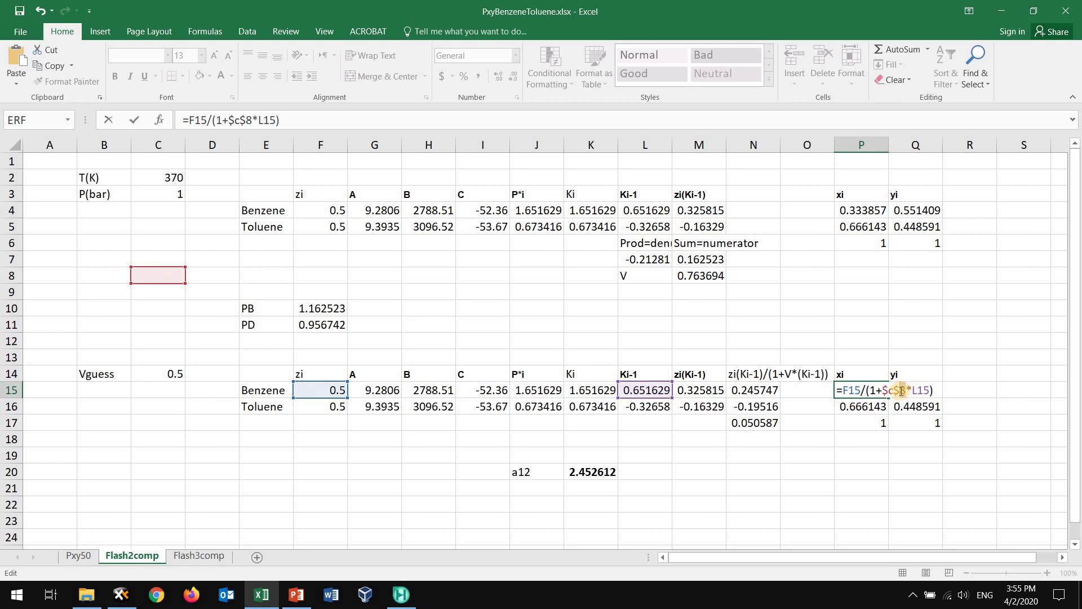
{"action": "type", "text": "14"}
{"action": "key", "text": "Return"}
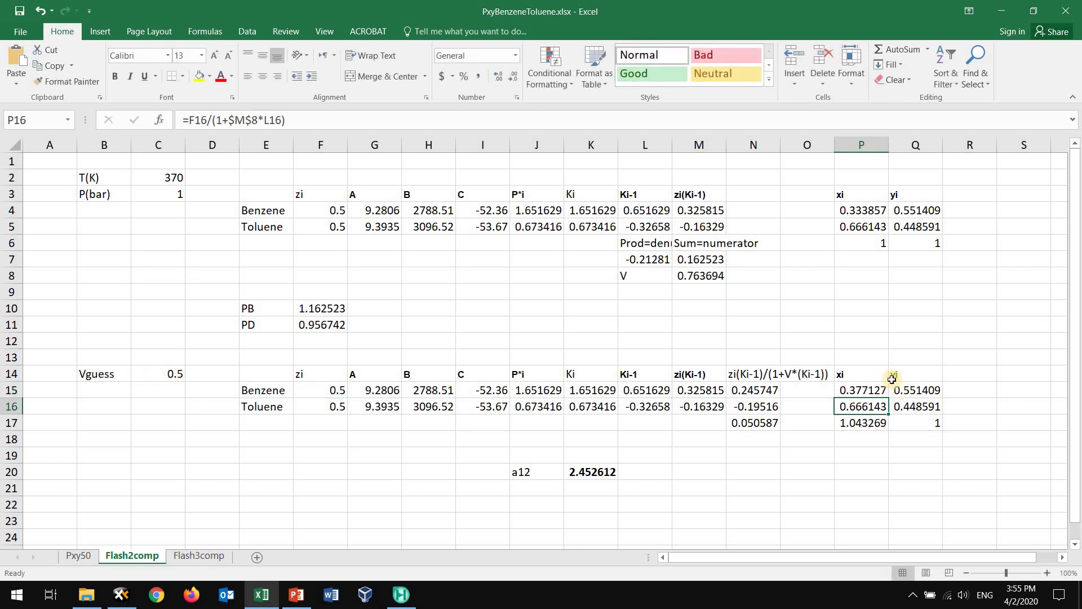
{"action": "left_click", "coordinate": [868, 389]}
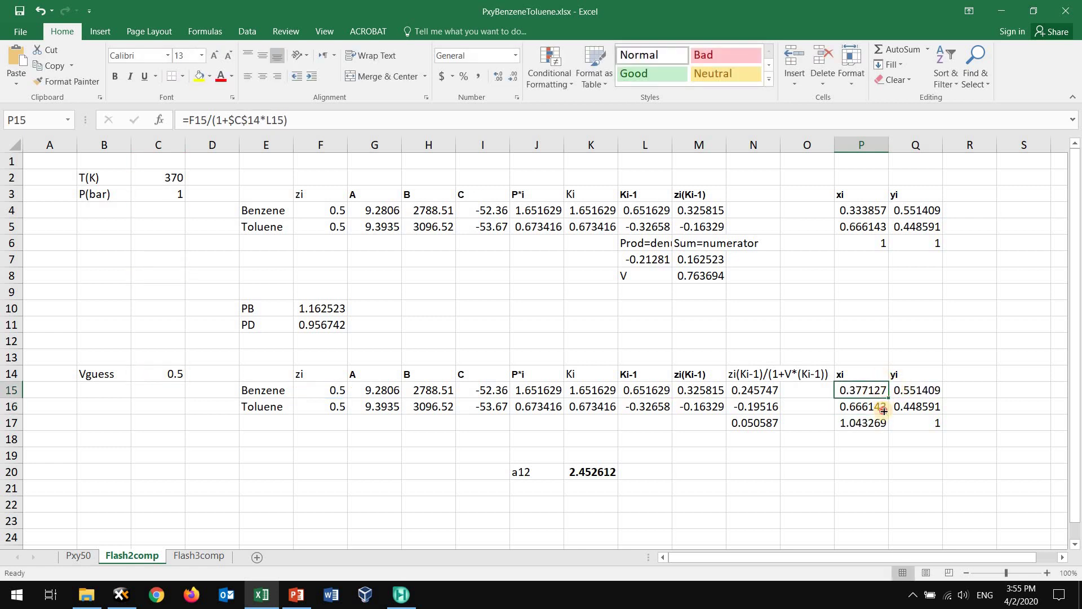
{"action": "left_click_drag", "start_coordinate": [889, 398], "coordinate": [900, 408]}
Change the Q15 yi formula to reference $C$14 and fill it down to Q16.
{"action": "left_click", "coordinate": [931, 388]}
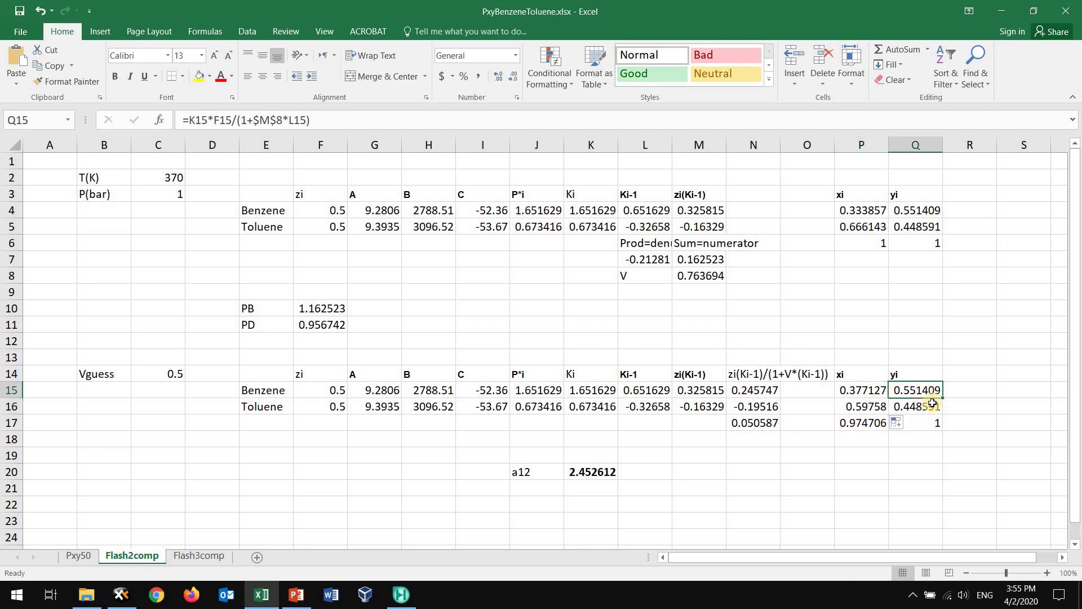
{"action": "double_click", "coordinate": [920, 390]}
{"action": "double_click", "coordinate": [973, 390]}
{"action": "type", "text": "c$"}
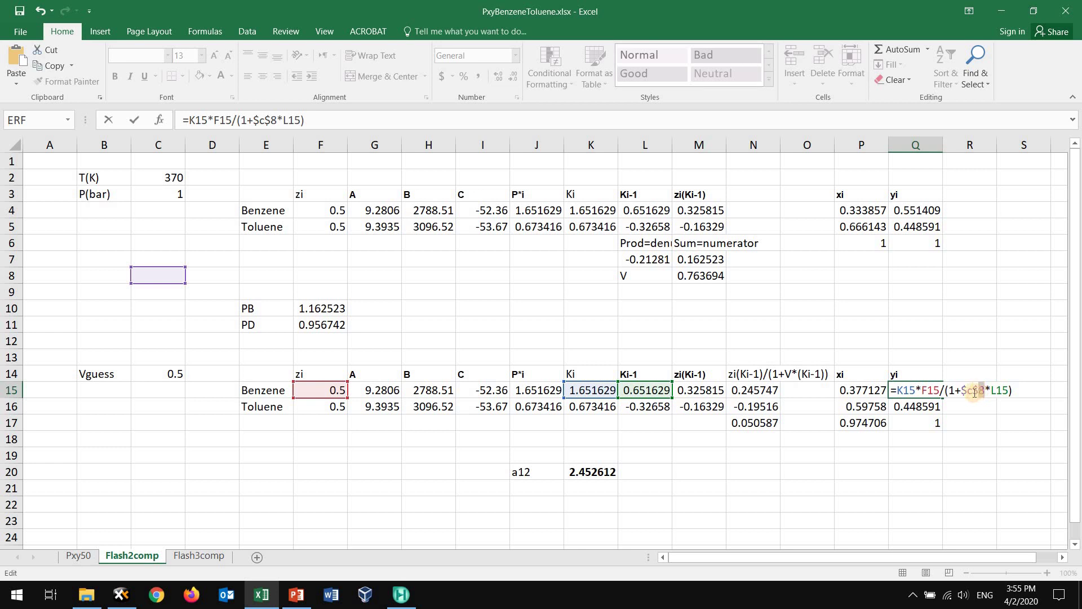
{"action": "type", "text": "14"}
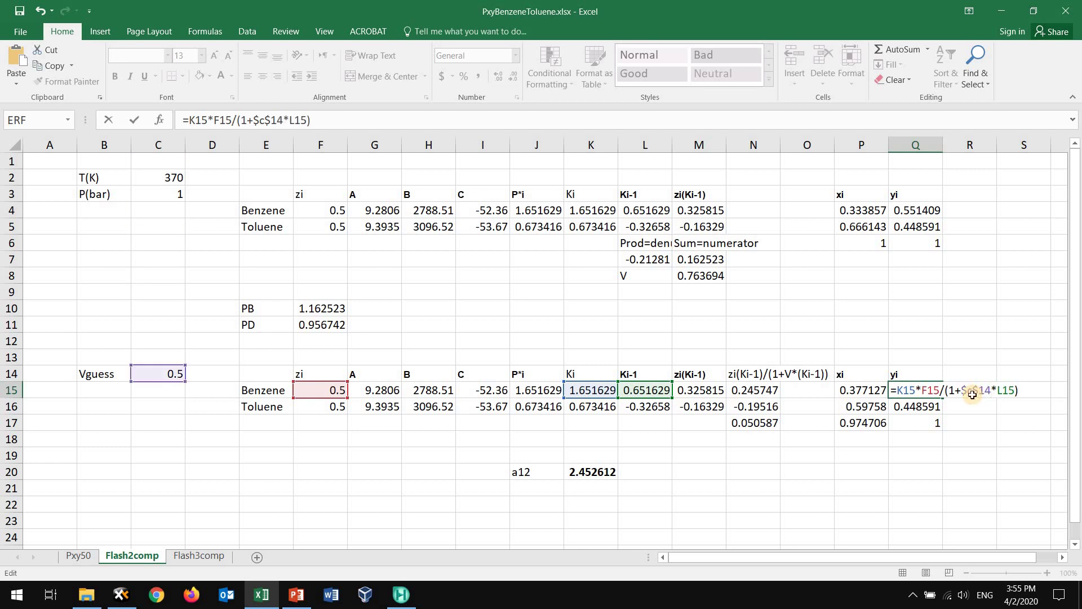
{"action": "key", "text": "Return"}
{"action": "key", "text": "Up"}
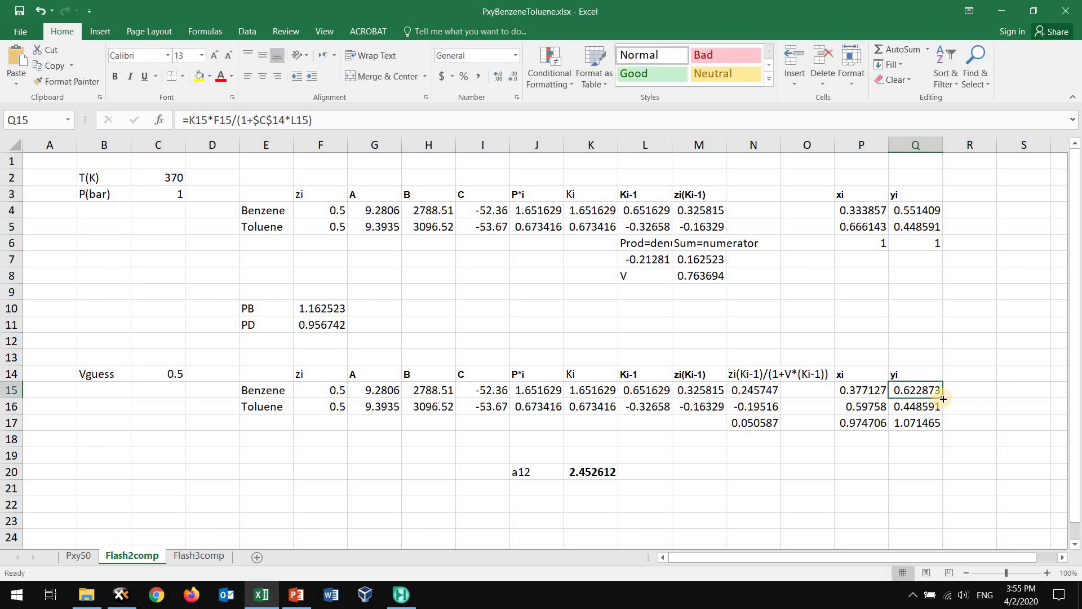
{"action": "left_click_drag", "start_coordinate": [943, 398], "coordinate": [958, 414]}
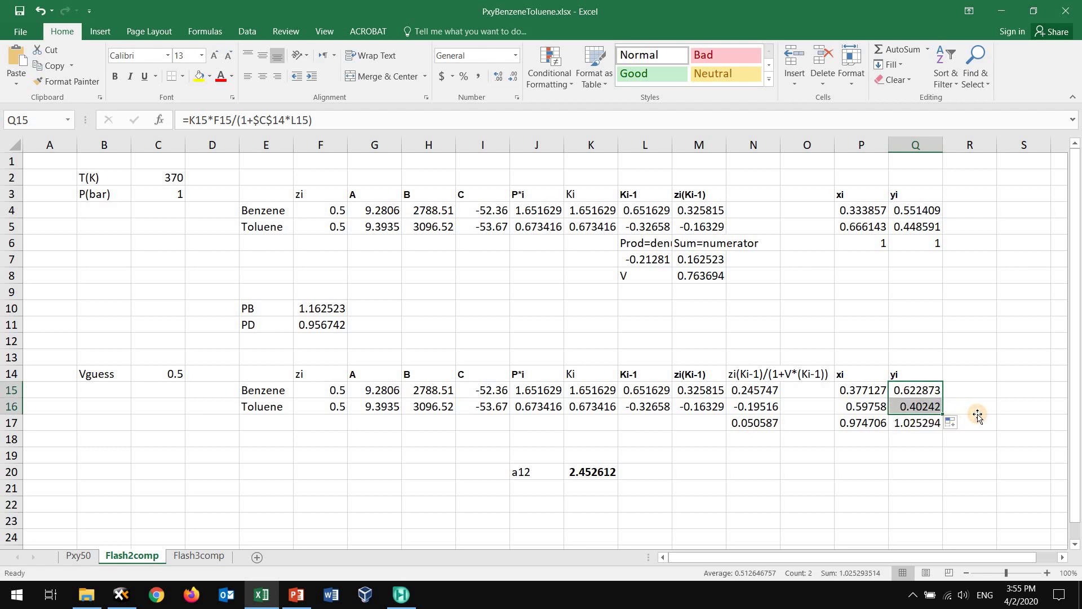
Check the xi and yi sums in P17 and Q17, then select Vguess in C14.
{"action": "left_click", "coordinate": [867, 438]}
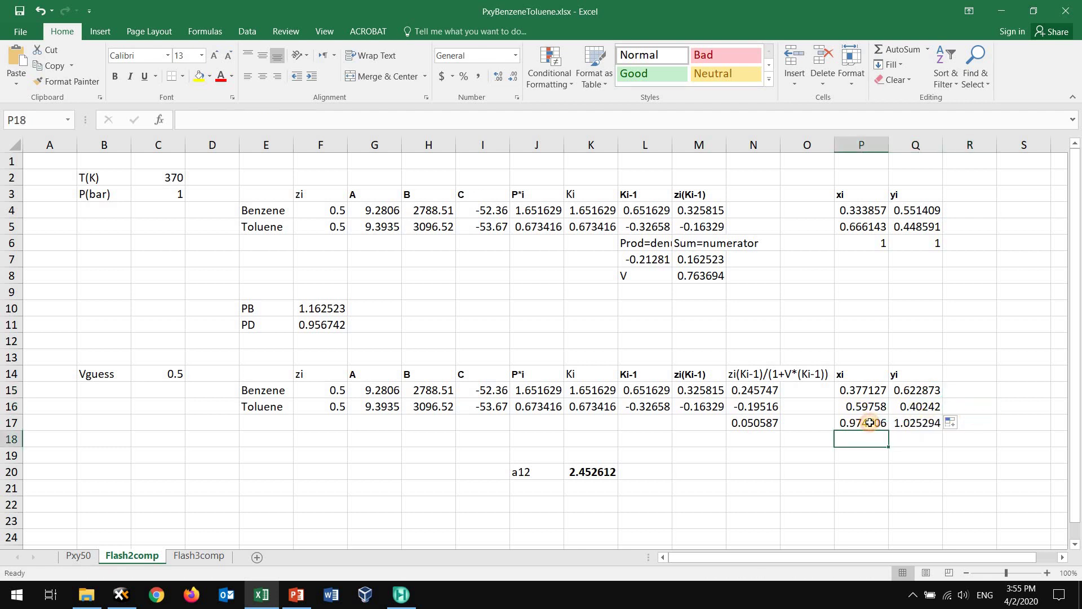
{"action": "left_click", "coordinate": [869, 422]}
{"action": "left_click", "coordinate": [914, 429]}
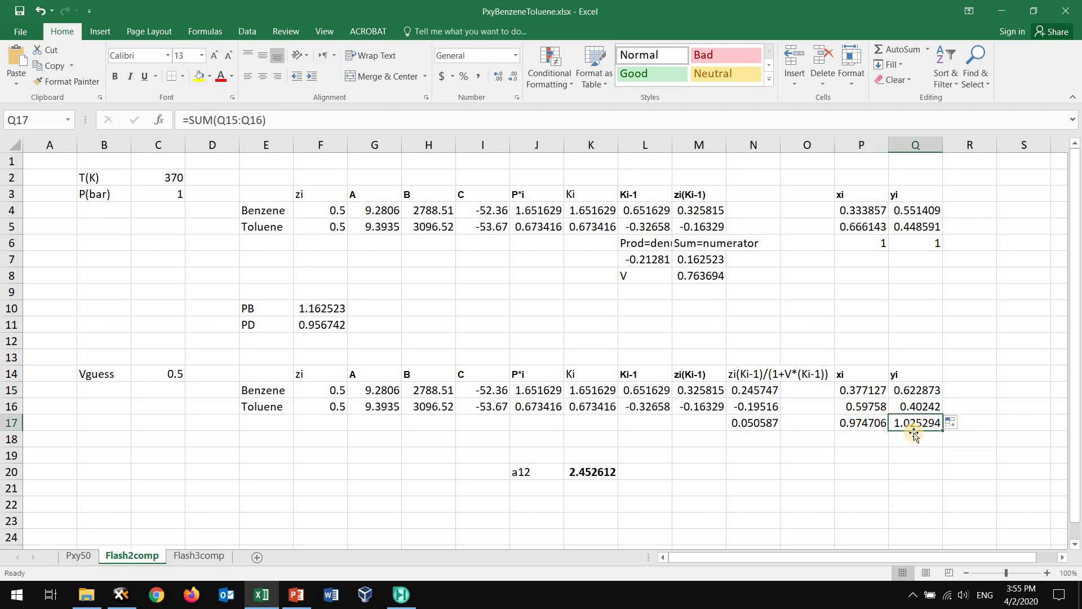
{"action": "left_click", "coordinate": [158, 373]}
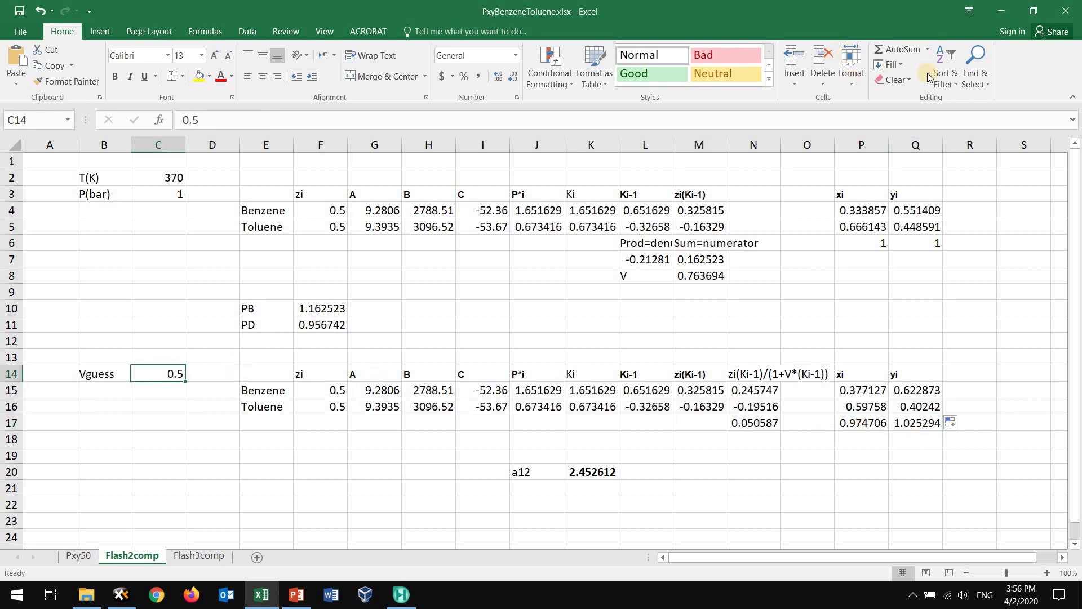
Run Solver to set $N$17 to 0 by changing $C$14.
{"action": "left_click", "coordinate": [250, 32]}
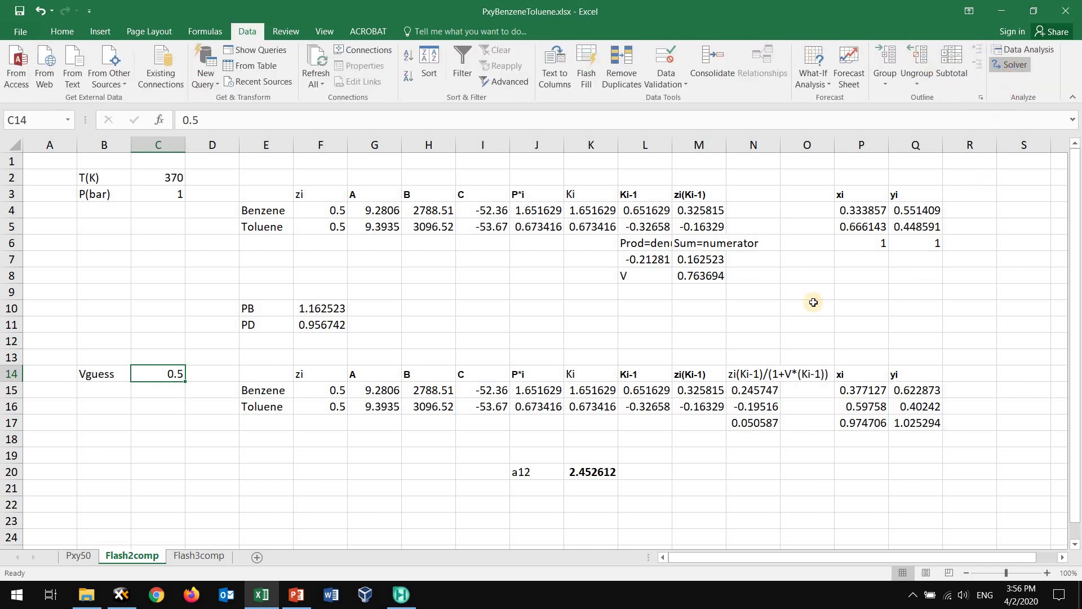
{"action": "left_click", "coordinate": [720, 182]}
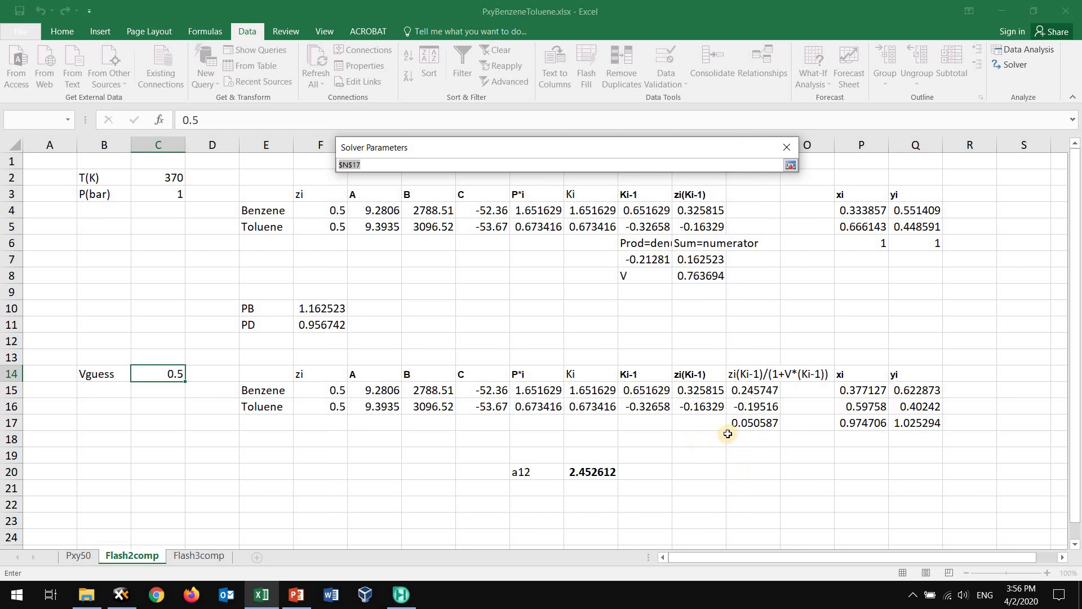
{"action": "left_click", "coordinate": [750, 418]}
{"action": "left_click", "coordinate": [750, 420]}
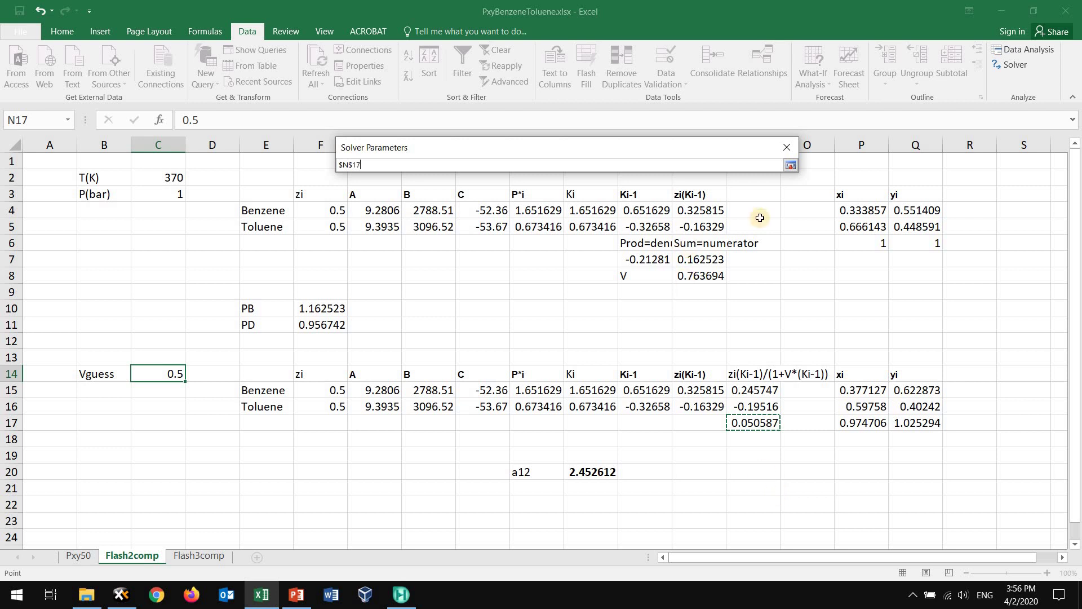
{"action": "left_click", "coordinate": [791, 164]}
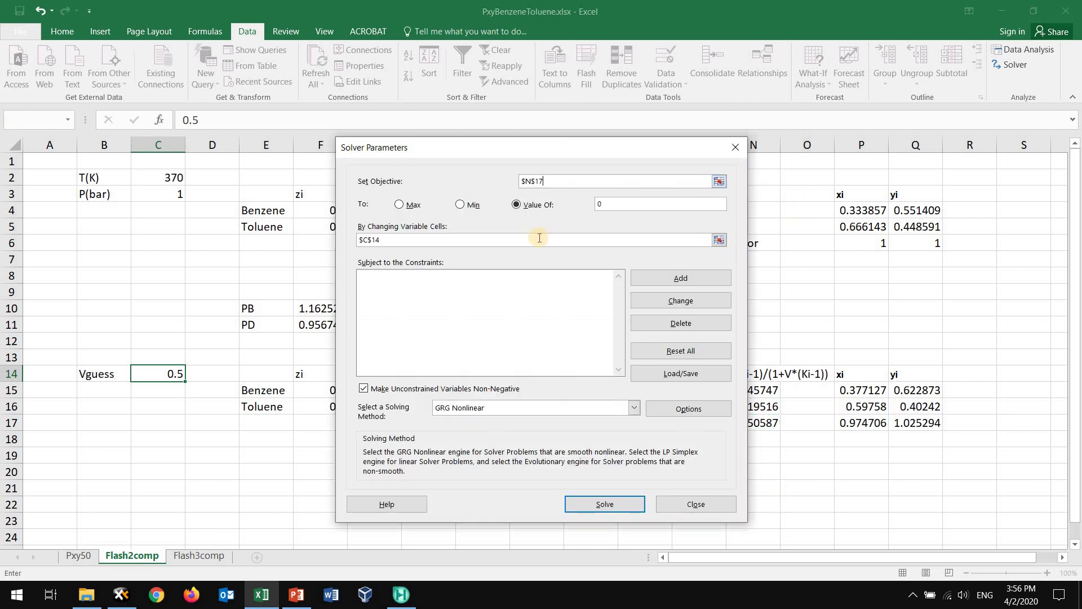
{"action": "left_click", "coordinate": [537, 210]}
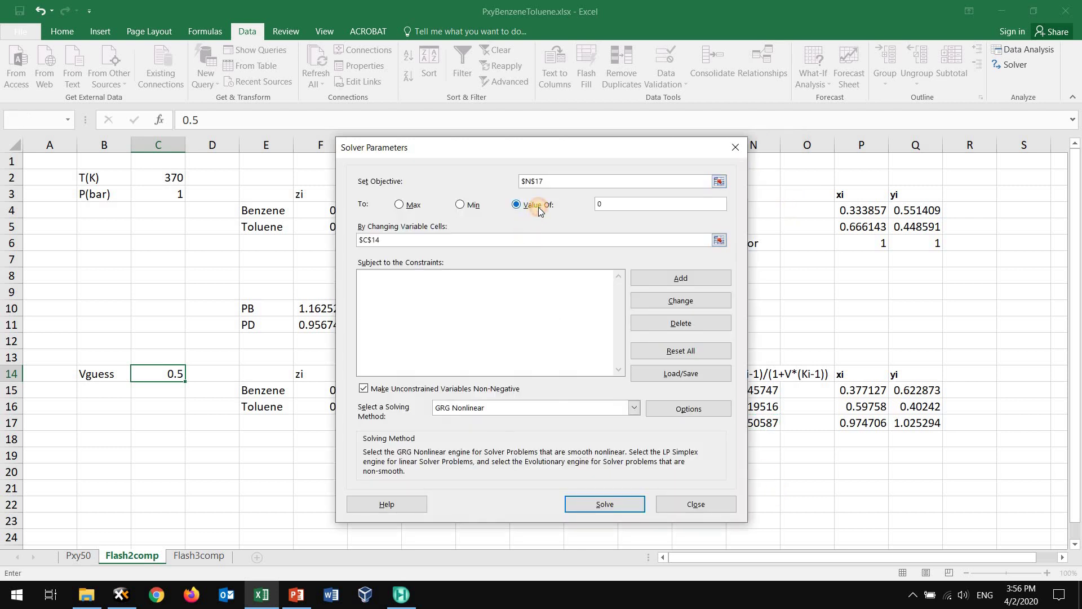
{"action": "left_click", "coordinate": [616, 206]}
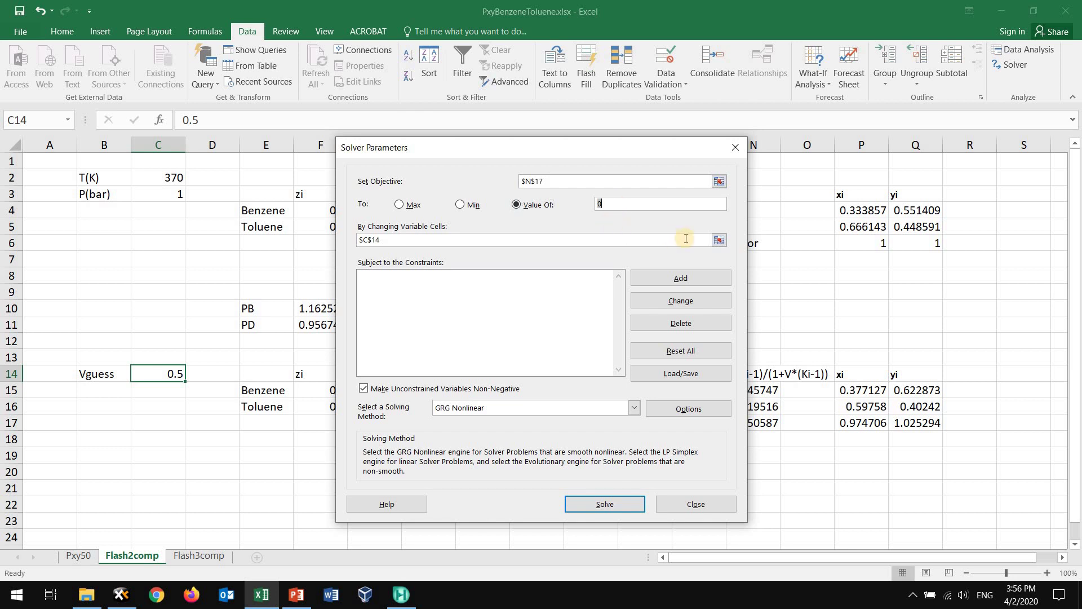
{"action": "left_click", "coordinate": [716, 241]}
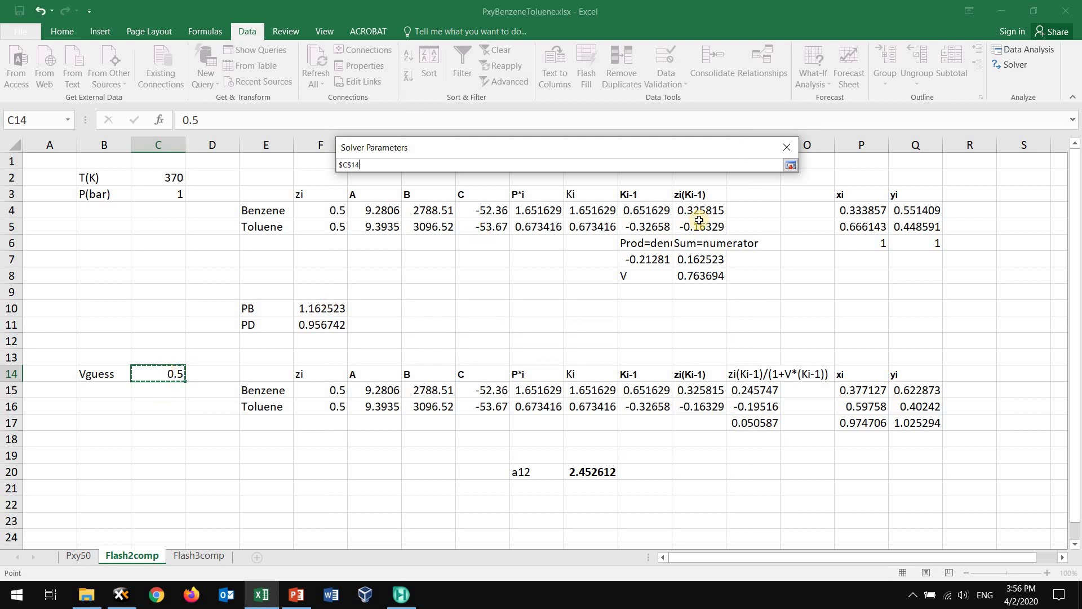
{"action": "left_click", "coordinate": [791, 165]}
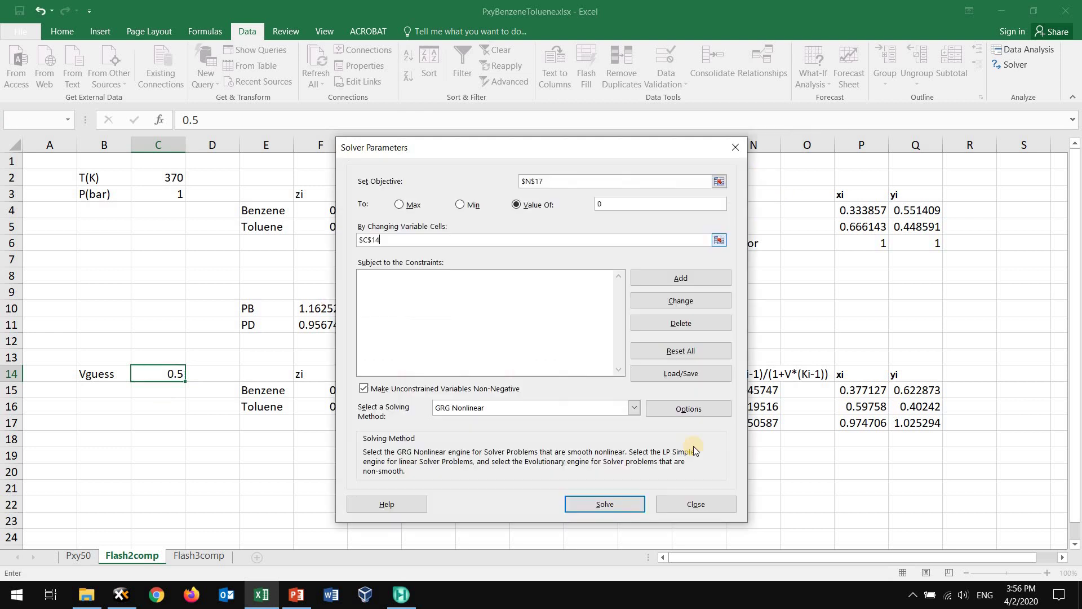
{"action": "left_click", "coordinate": [613, 506]}
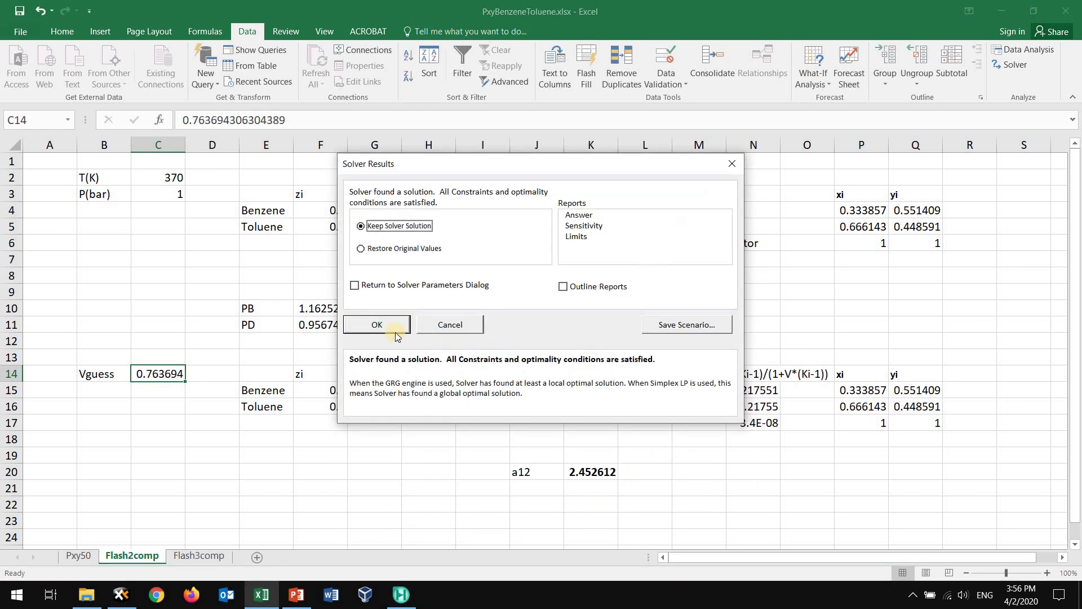
Keep the Solver solution and confirm Vguess 0.763694 in C14 matches V in M8.
{"action": "left_click", "coordinate": [385, 325]}
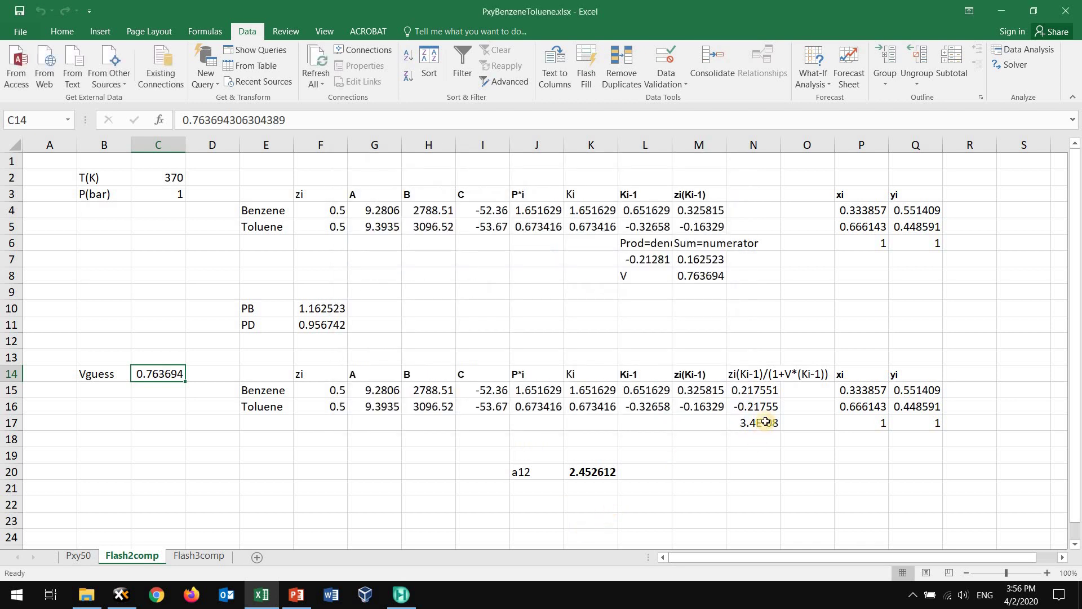
{"action": "left_click", "coordinate": [759, 425]}
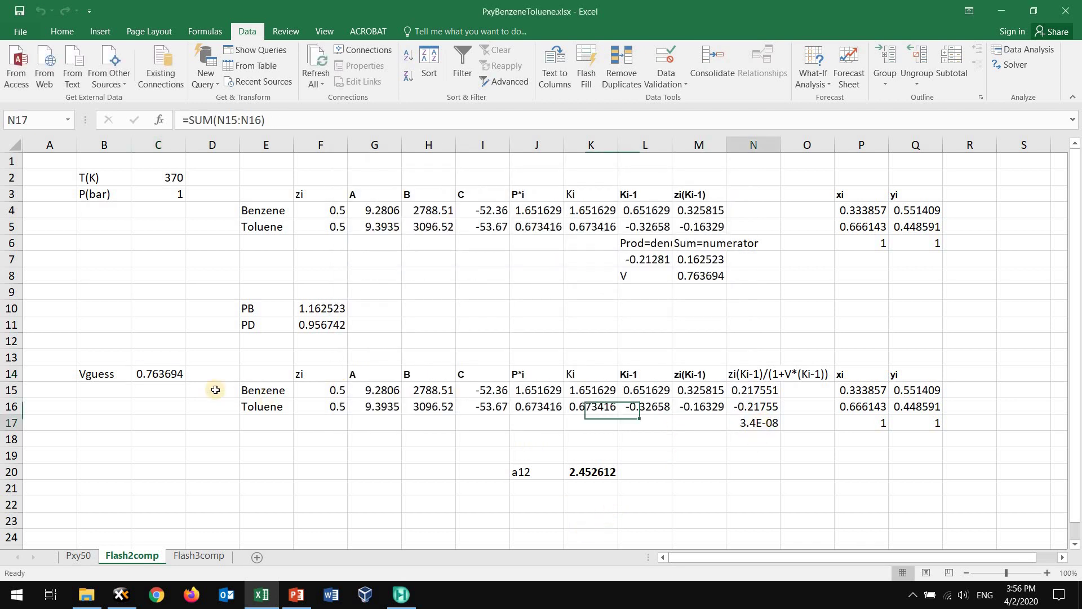
{"action": "left_click", "coordinate": [163, 376]}
{"action": "left_click", "coordinate": [700, 275]}
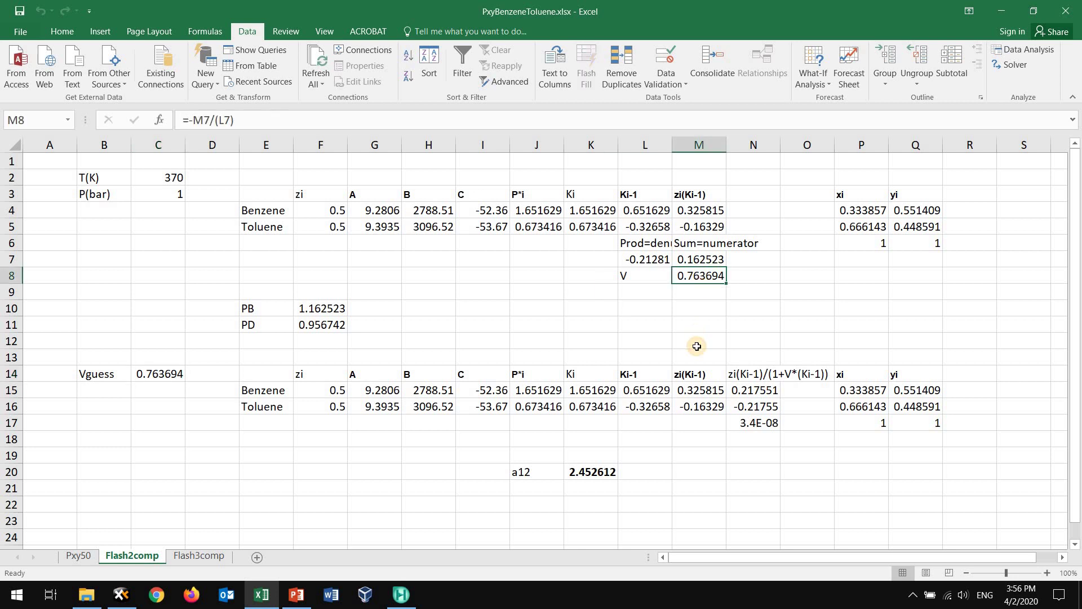
{"action": "left_click", "coordinate": [163, 375]}
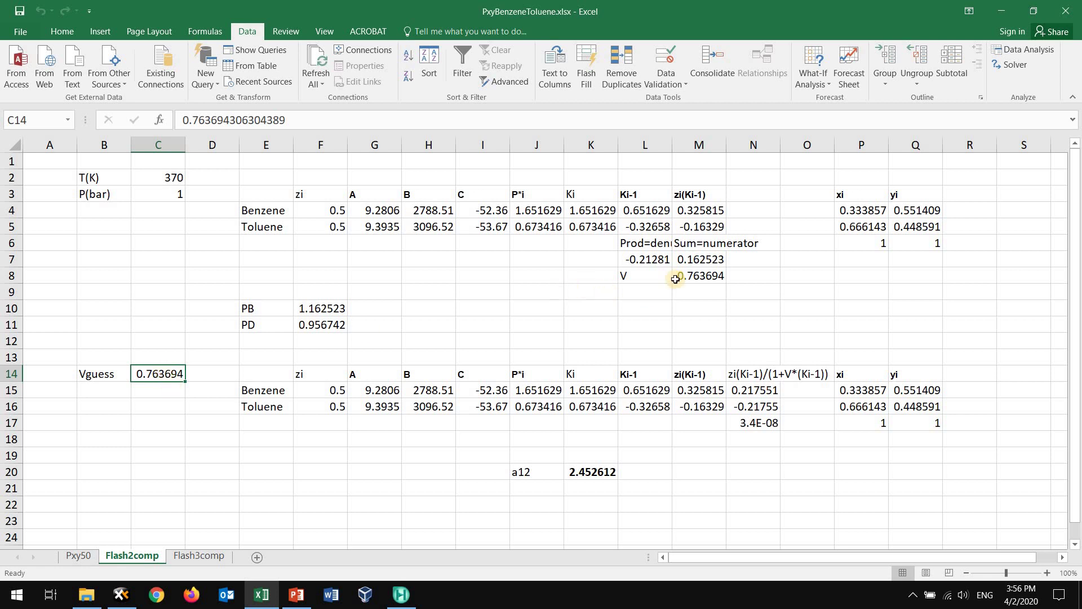
{"action": "left_click", "coordinate": [696, 273]}
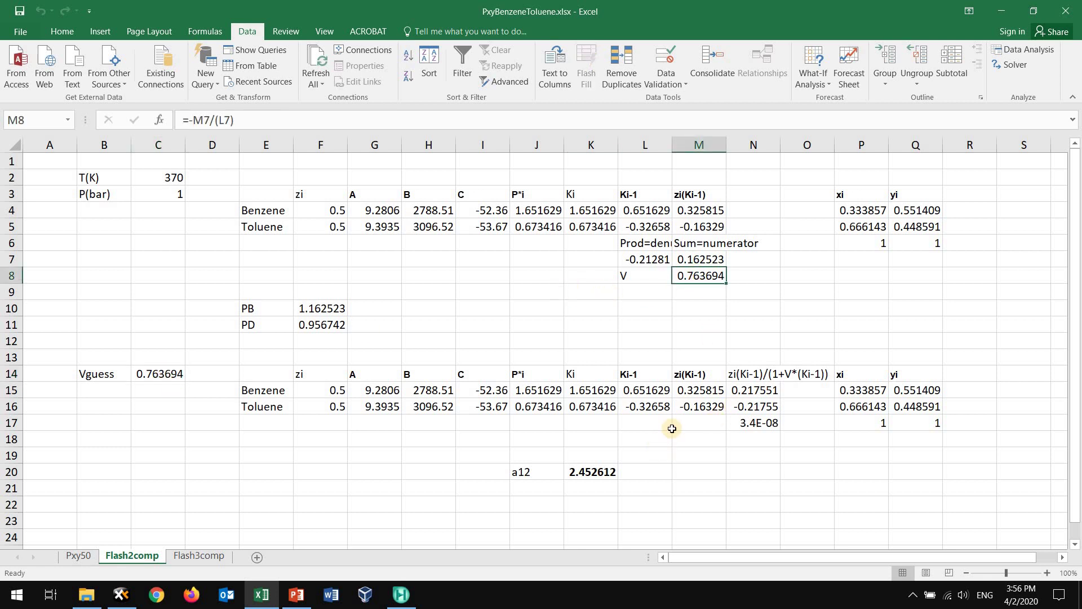
Switch to the Algorithm for Isothermal Flash lecture slide in PowerPoint.
{"action": "left_click", "coordinate": [297, 595]}
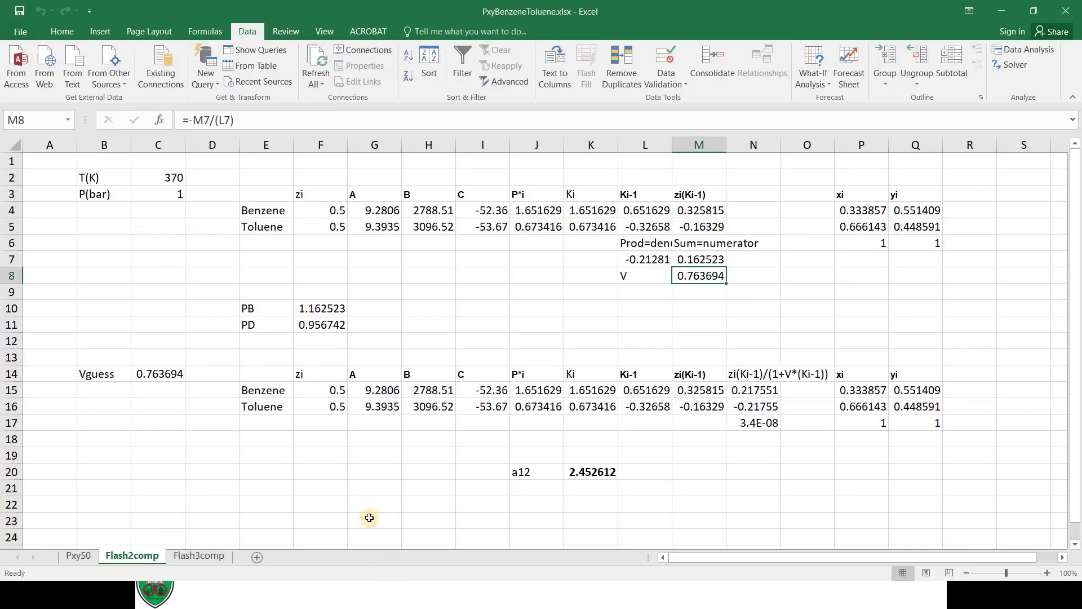
Open the Flash3comp sheet and review temperature, pressure, and bubble and dew pressures in C2–C6.
{"action": "left_click", "coordinate": [198, 556]}
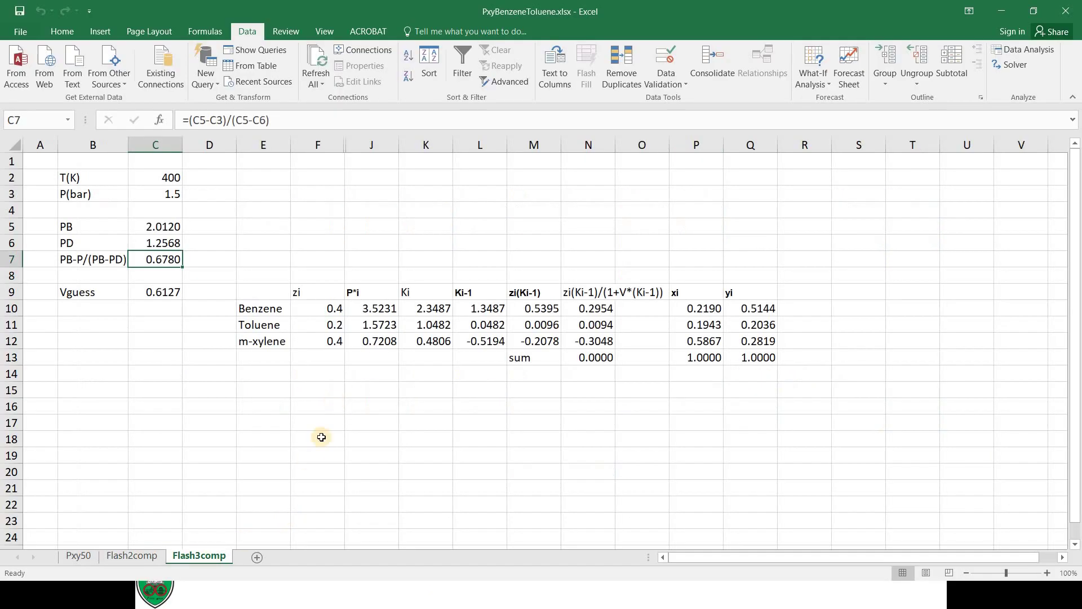
{"action": "left_click", "coordinate": [164, 180]}
{"action": "left_click", "coordinate": [165, 193]}
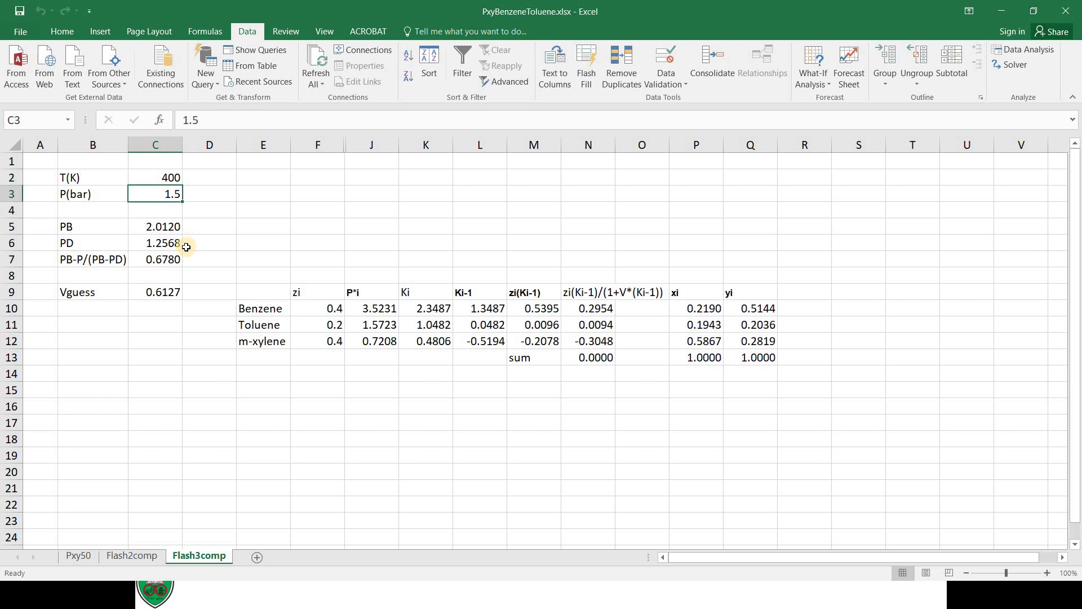
{"action": "left_click", "coordinate": [164, 226]}
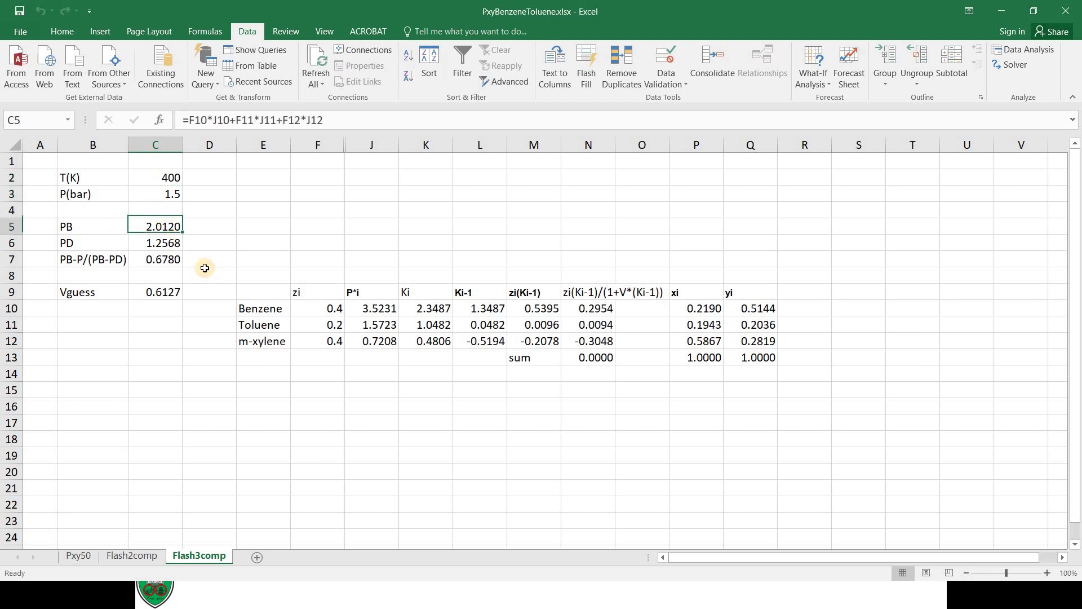
{"action": "left_click", "coordinate": [169, 243]}
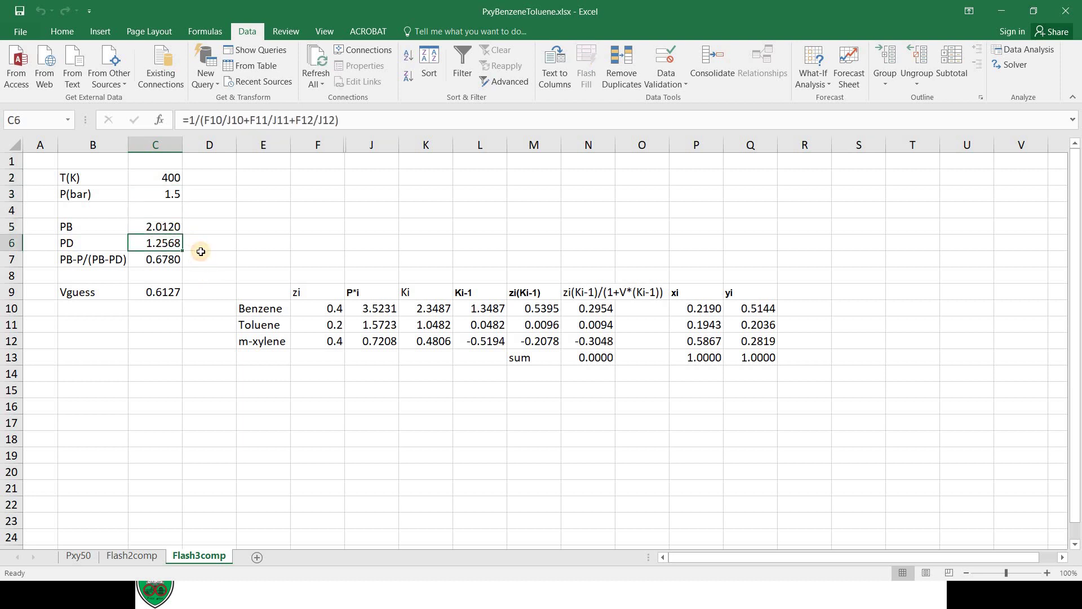
{"action": "left_click", "coordinate": [173, 192]}
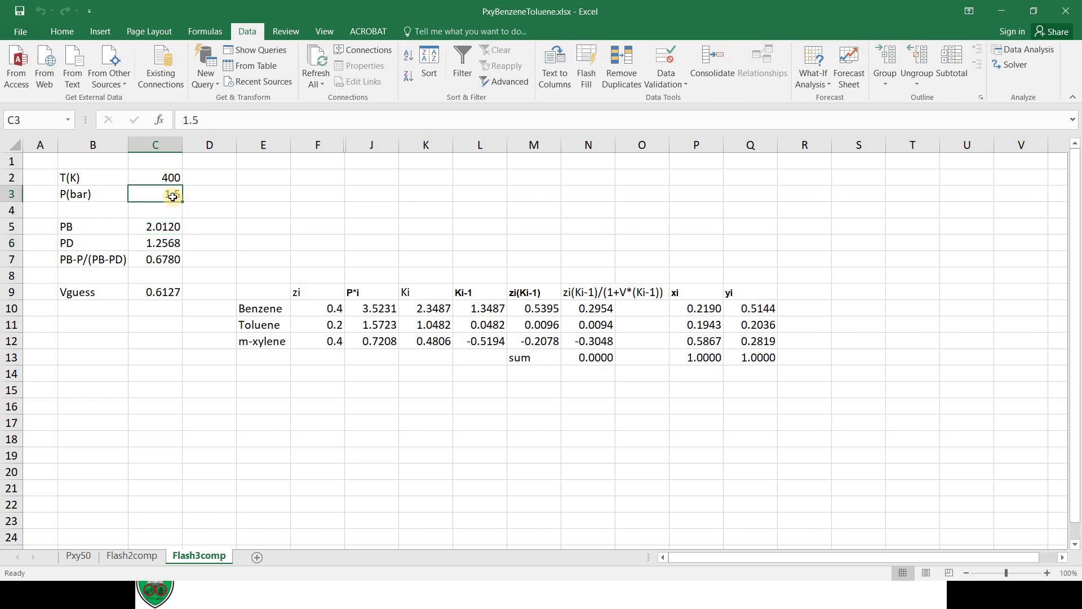
{"action": "left_click", "coordinate": [163, 226]}
{"action": "left_click", "coordinate": [164, 243]}
{"action": "key", "text": "Up"}
{"action": "key", "text": "Down"}
{"action": "key", "text": "Down"}
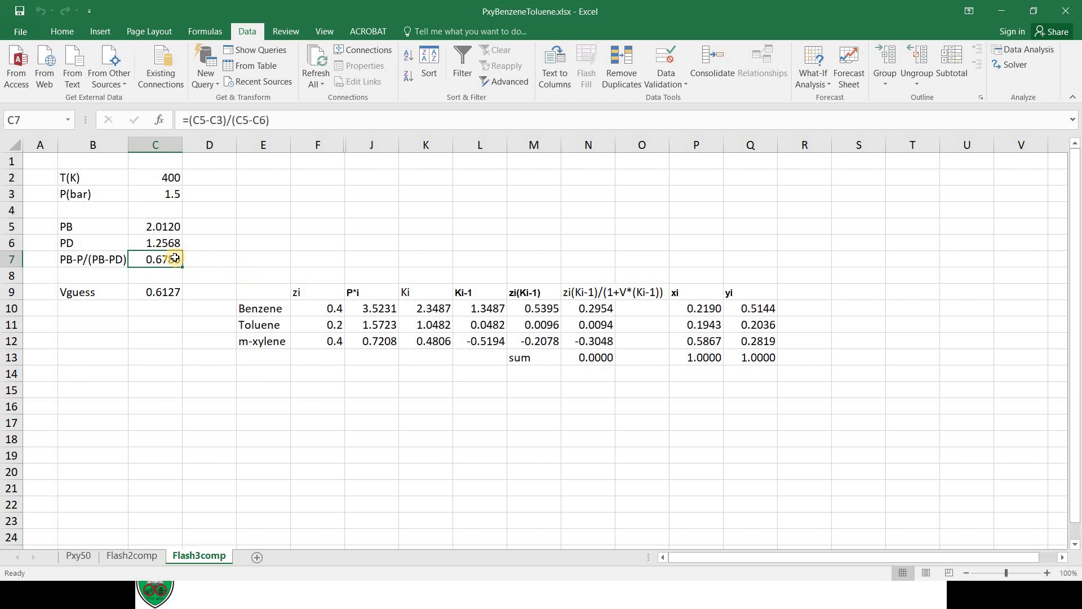
Reset Vguess in C9 to 0.5, leaving a 0.0509 sum in N13.
{"action": "left_click", "coordinate": [164, 293]}
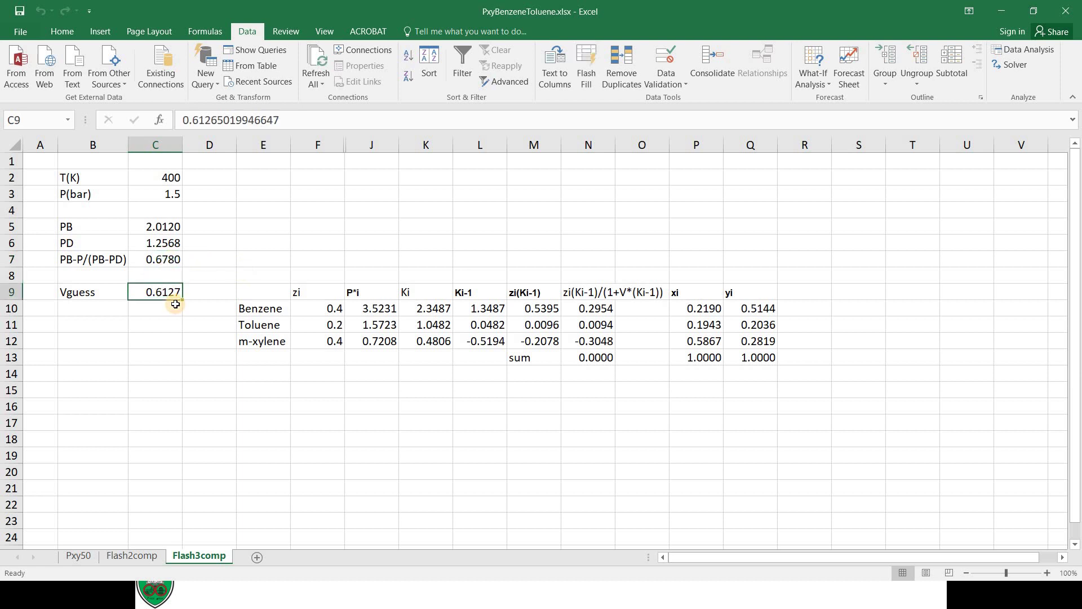
{"action": "type", "text": ".5"}
{"action": "key", "text": "Return"}
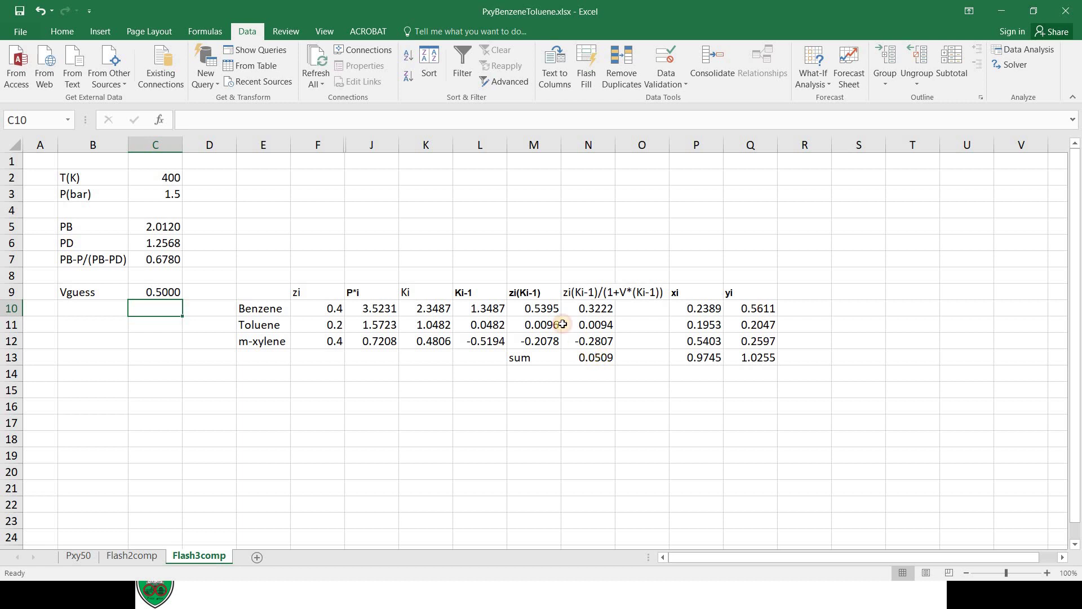
Run Solver on the N13 sum and keep the result, giving Vguess 0.6127 in C9.
{"action": "left_click", "coordinate": [594, 357]}
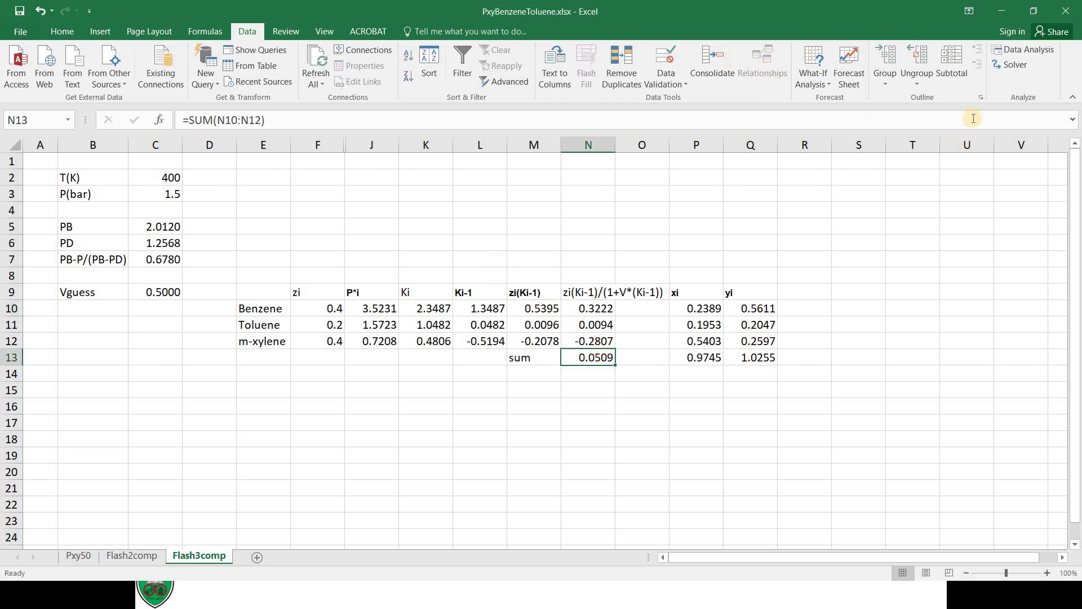
{"action": "left_click", "coordinate": [1003, 69]}
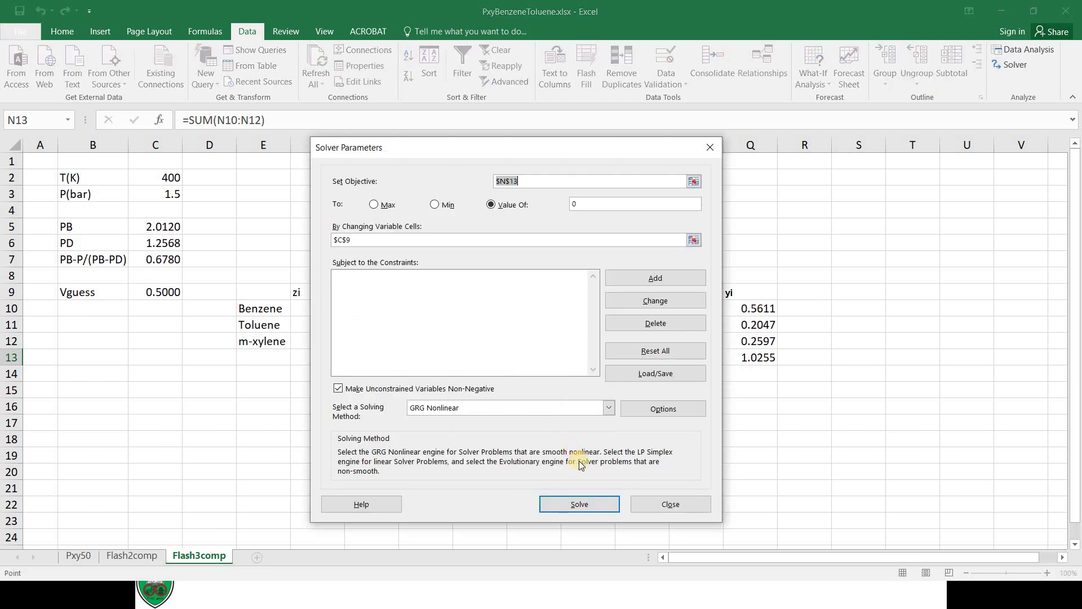
{"action": "left_click", "coordinate": [599, 499]}
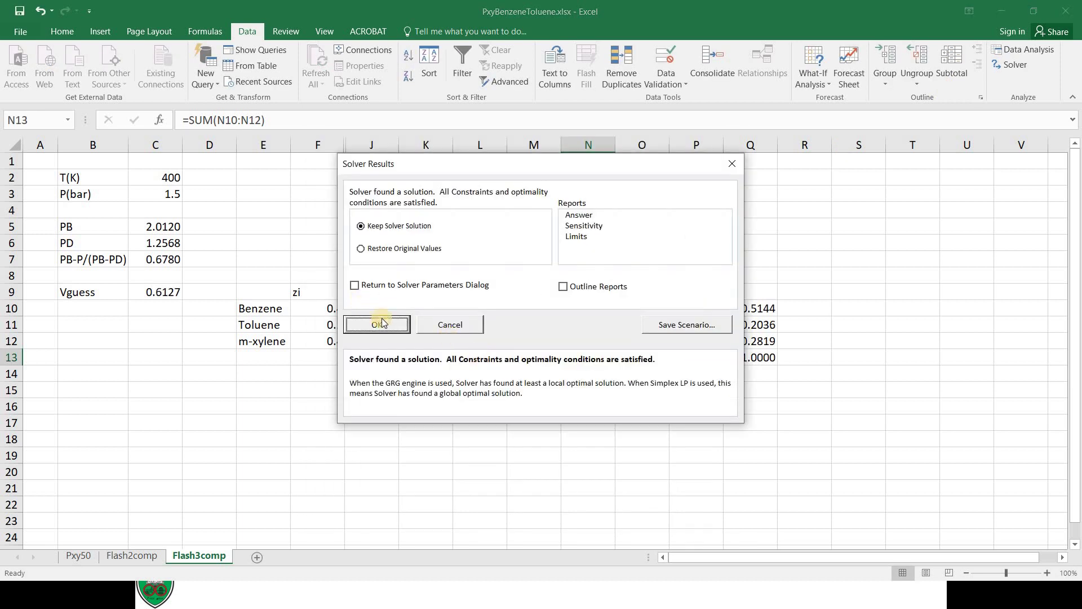
{"action": "left_click", "coordinate": [374, 323]}
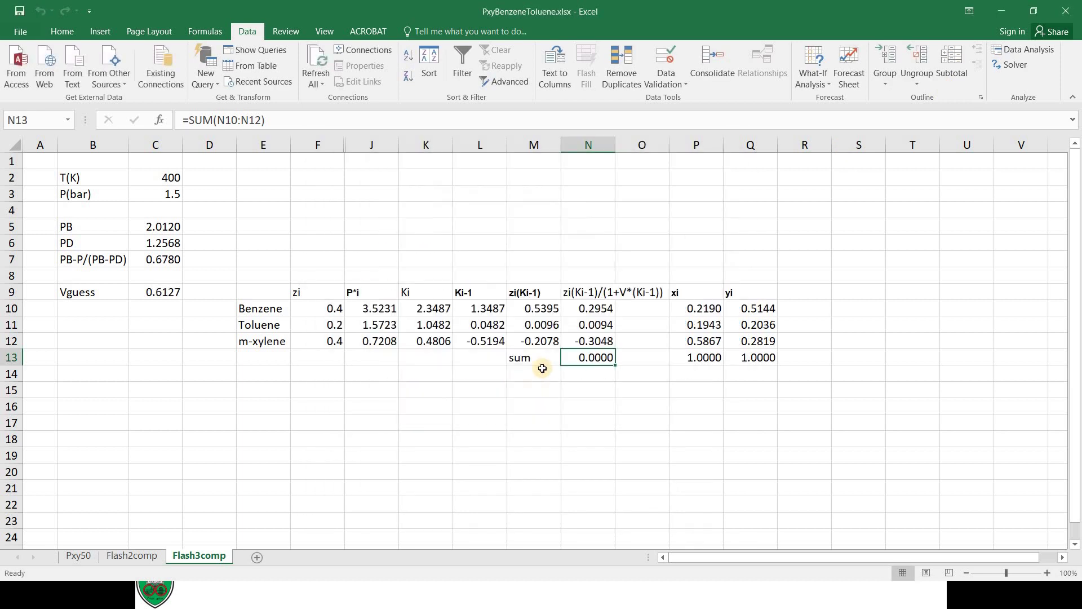
{"action": "left_click", "coordinate": [156, 290]}
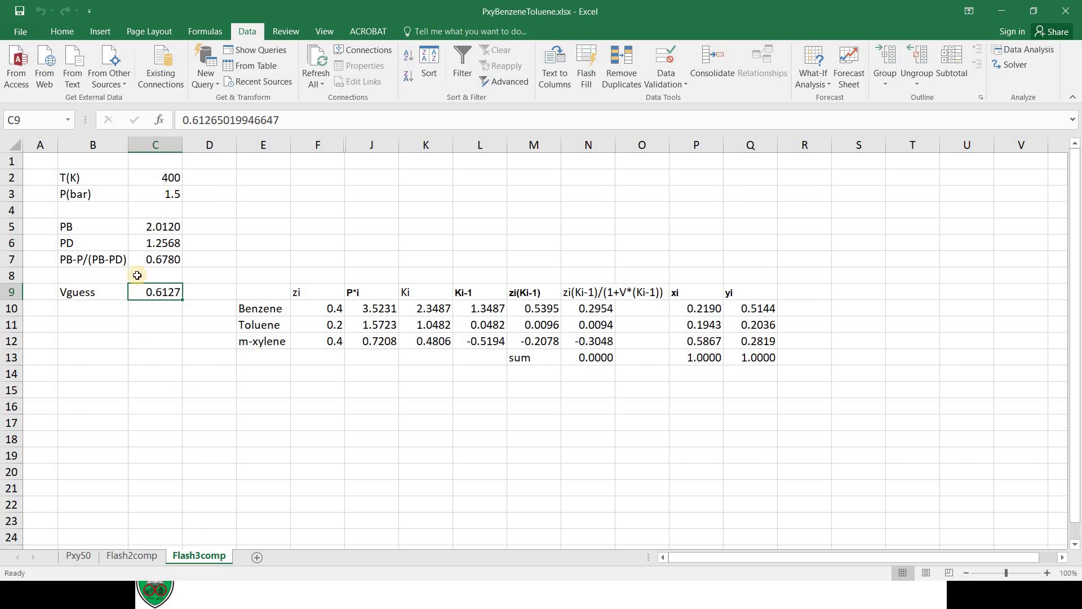
Change the pressure in C3 to 1.8 bar and re-solve, giving Vguess 0.2517.
{"action": "left_click", "coordinate": [166, 194]}
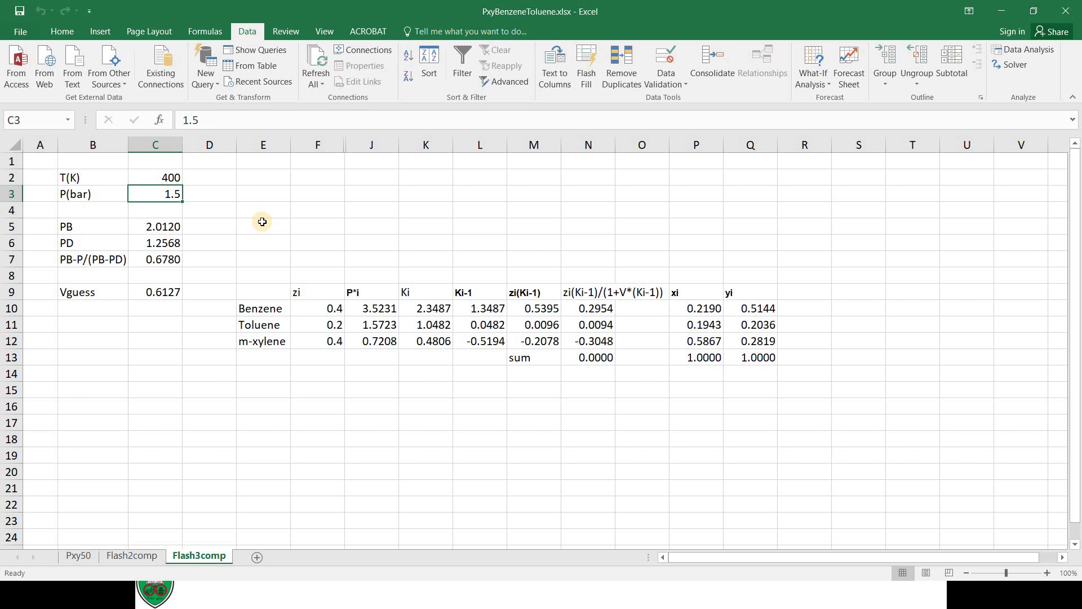
{"action": "type", "text": "1.8"}
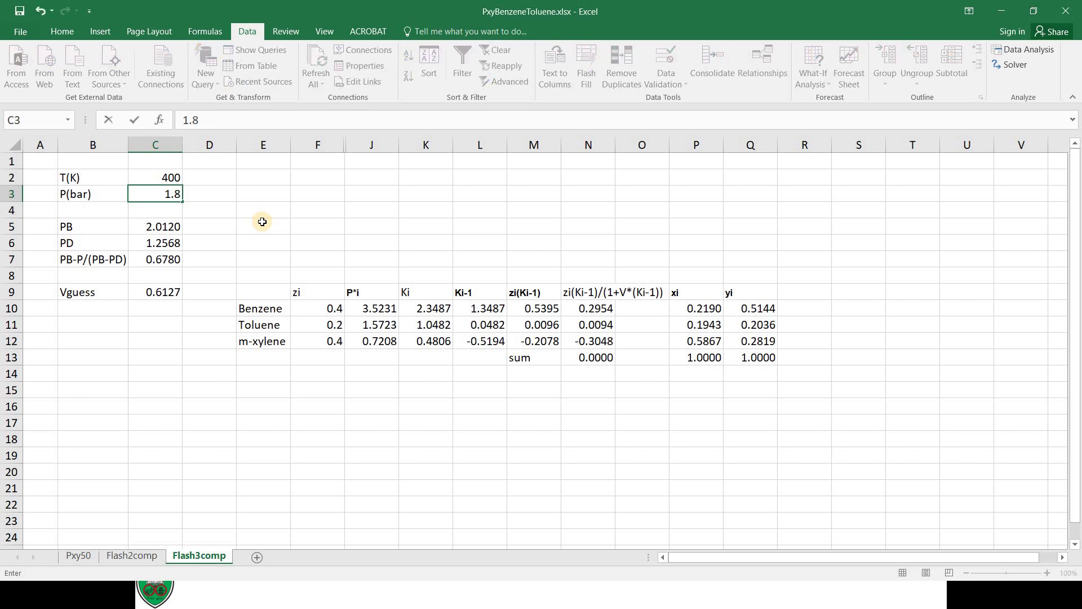
{"action": "key", "text": "Return"}
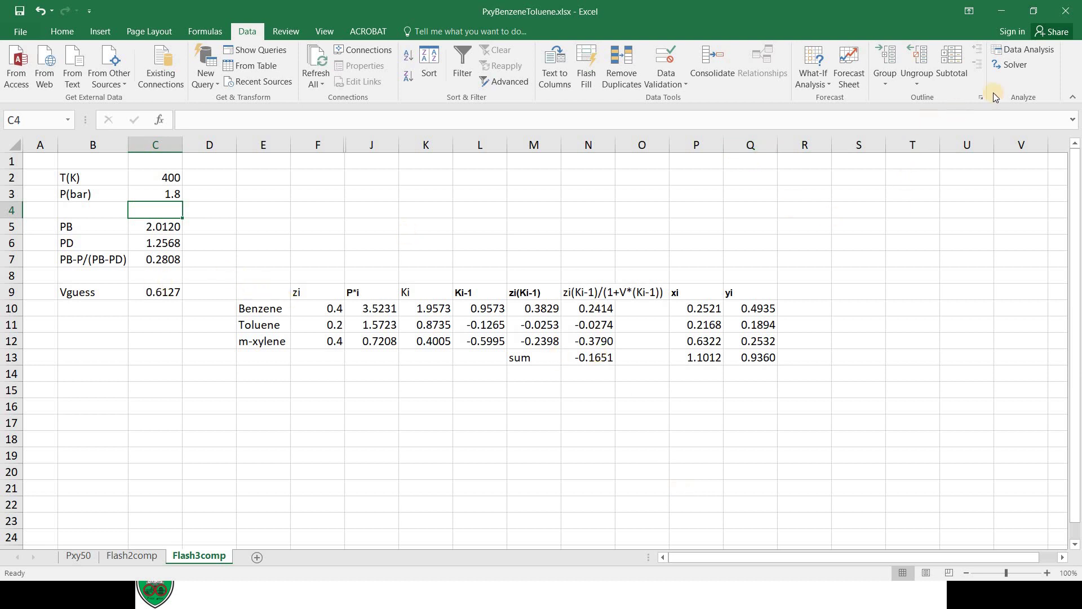
{"action": "left_click", "coordinate": [1009, 64]}
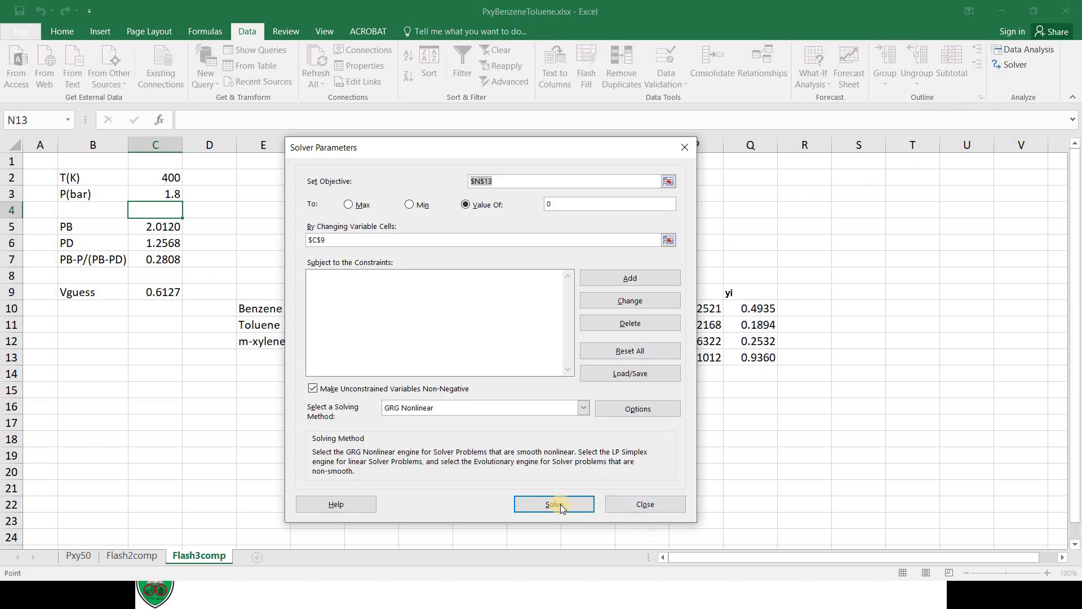
{"action": "left_click", "coordinate": [556, 504]}
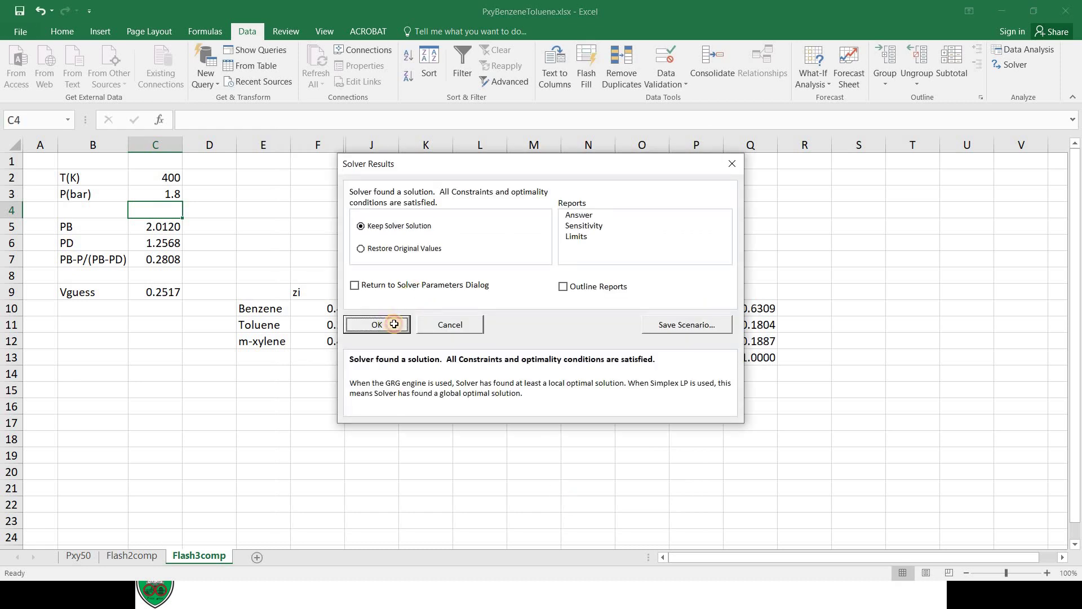
{"action": "left_click", "coordinate": [394, 324]}
{"action": "left_click", "coordinate": [517, 402]}
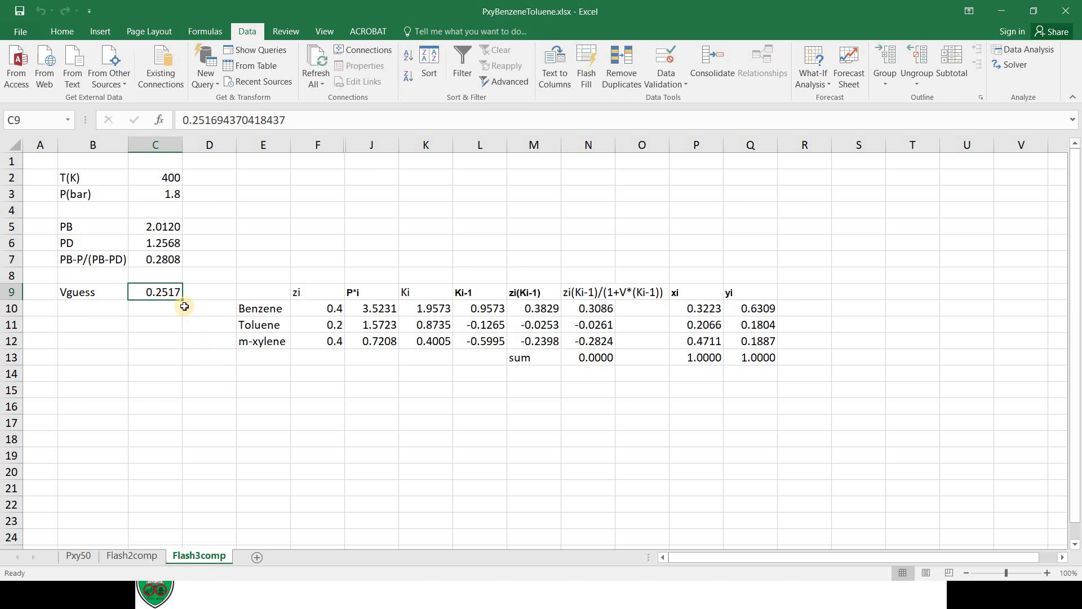
Review the formulas and values in cells C3, C5, C6, C7 and C9.
{"action": "left_click", "coordinate": [168, 259]}
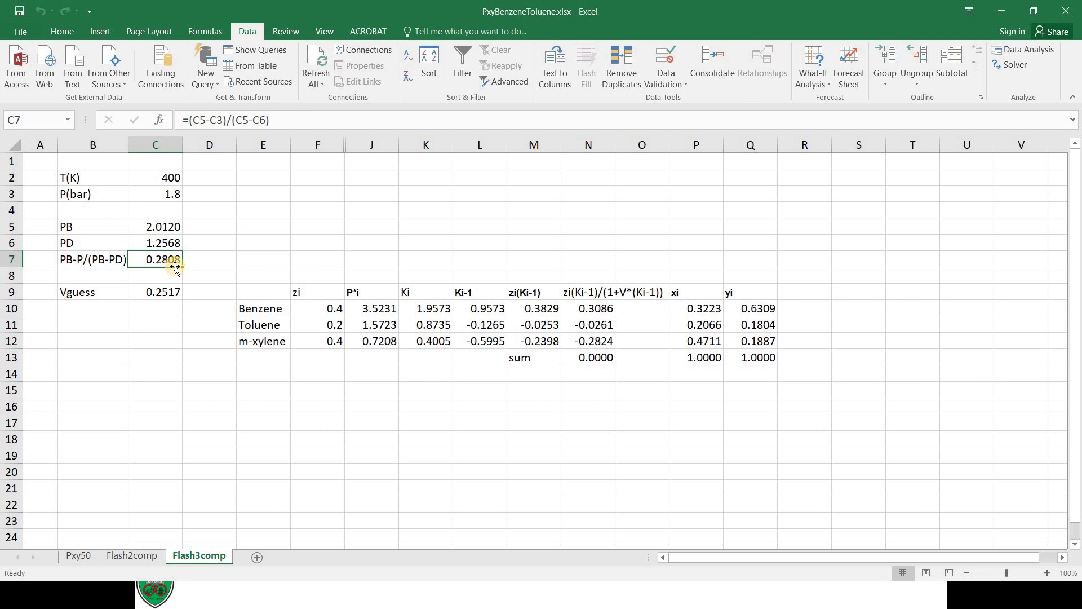
{"action": "left_click", "coordinate": [171, 295]}
{"action": "left_click", "coordinate": [163, 261]}
{"action": "left_click", "coordinate": [167, 292]}
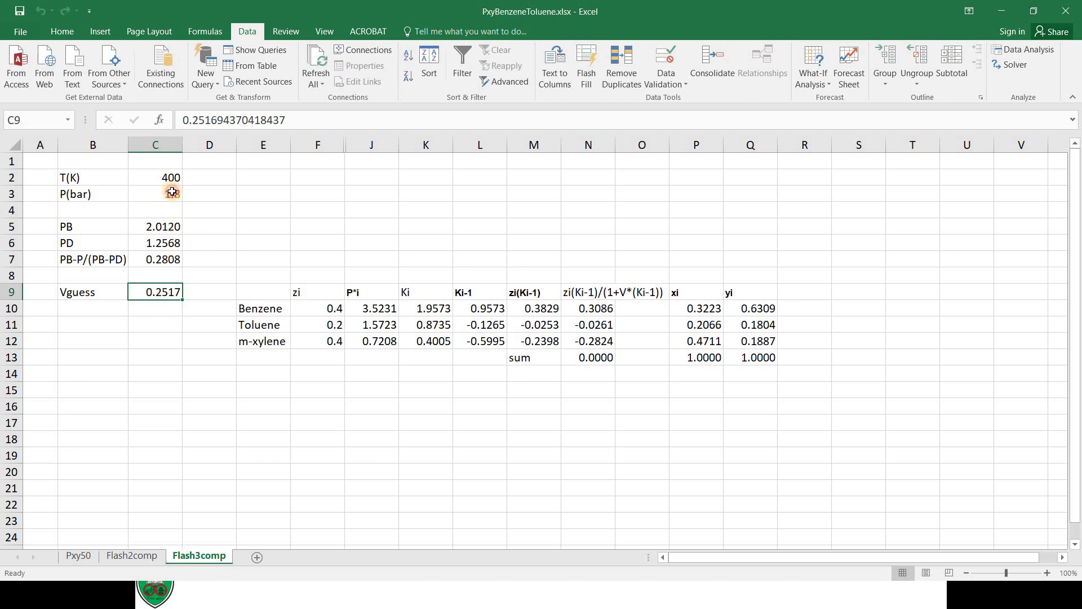
{"action": "left_click", "coordinate": [170, 193]}
{"action": "key", "text": "Down"}
{"action": "key", "text": "Down"}
{"action": "key", "text": "Down"}
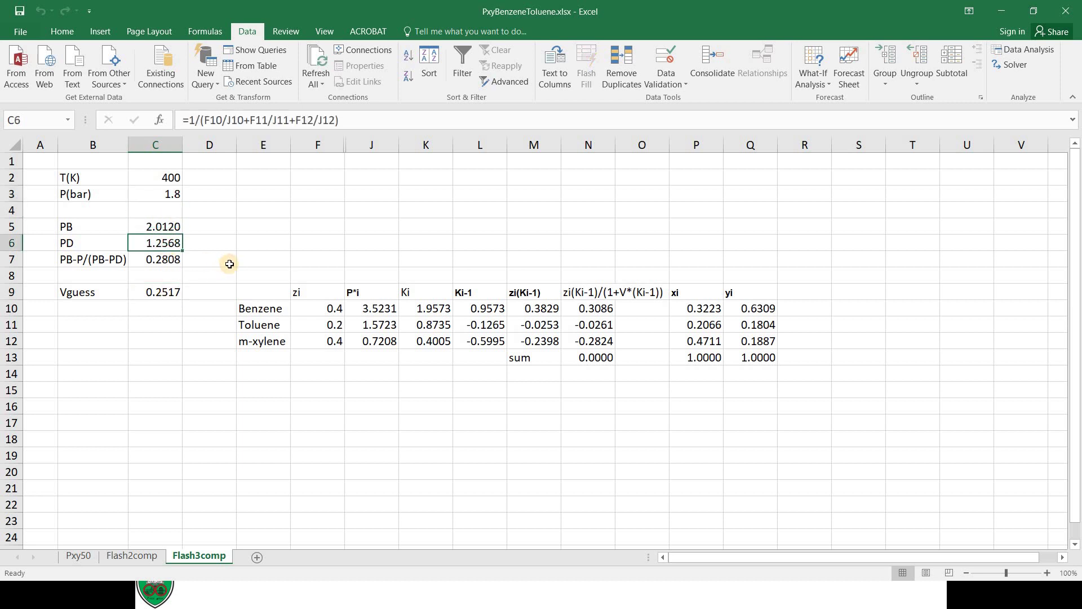
{"action": "key", "text": "Up"}
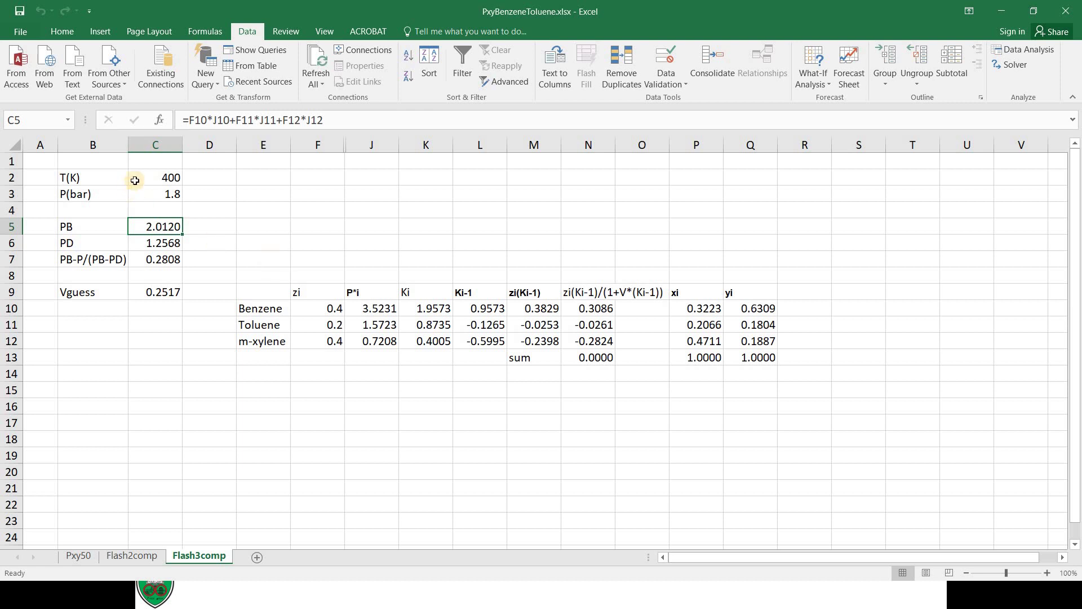
Set the pressure to 1.3 bar and re-run Solver, giving Vguess 0.9175.
{"action": "key", "text": "Up"}
{"action": "key", "text": "Up"}
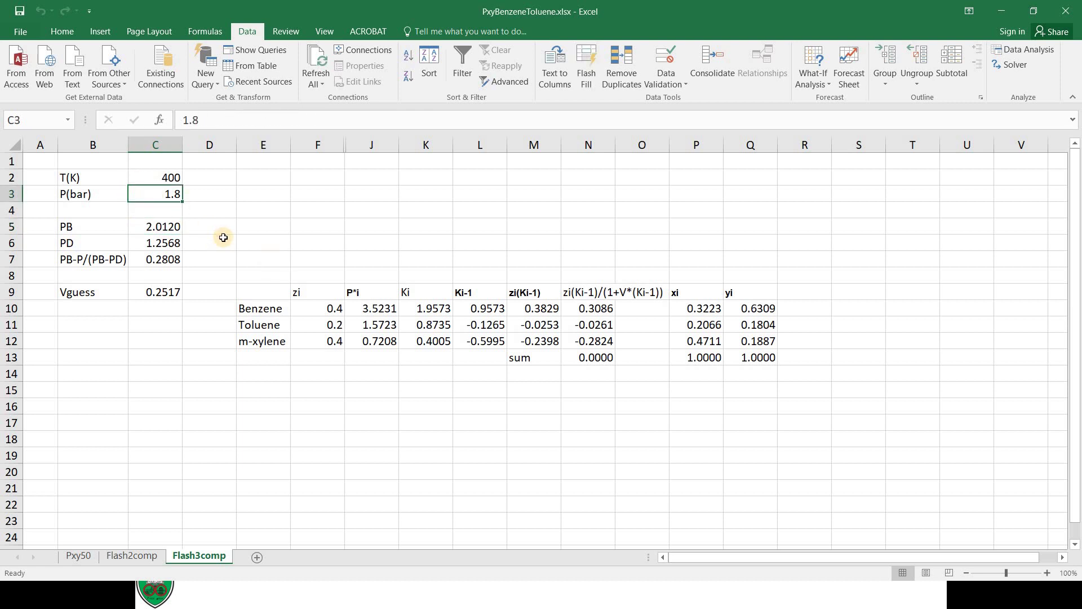
{"action": "type", "text": "1.3"}
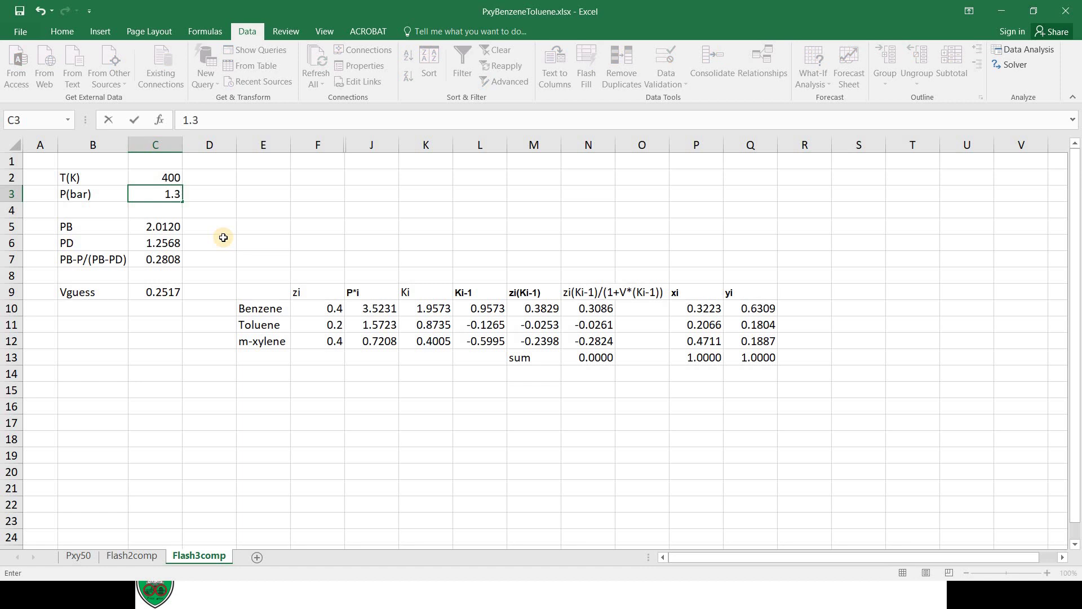
{"action": "key", "text": "Return"}
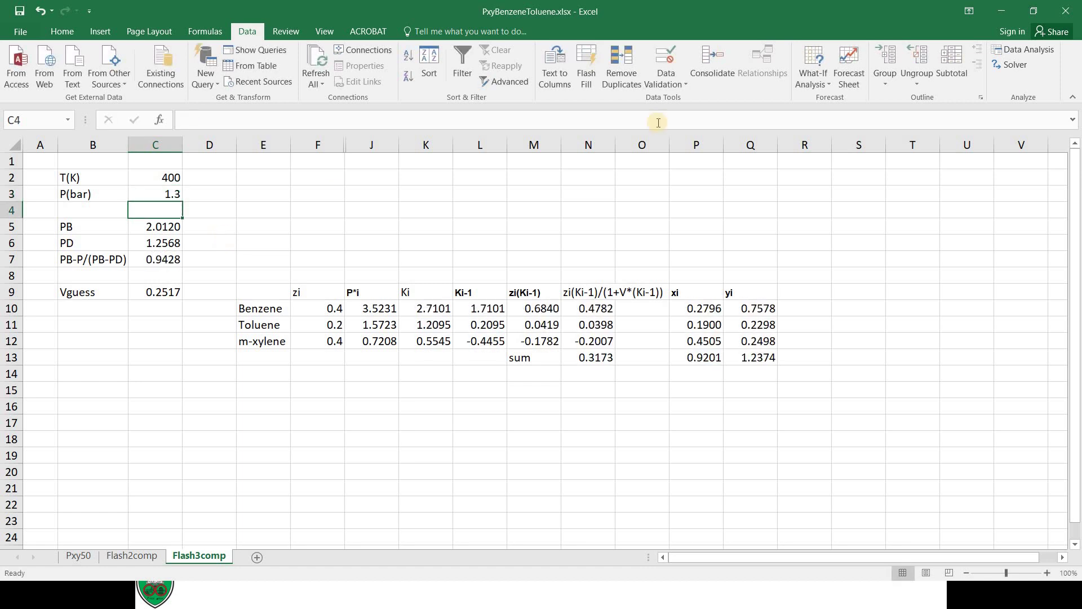
{"action": "left_click", "coordinate": [1013, 68]}
{"action": "left_click", "coordinate": [552, 499]}
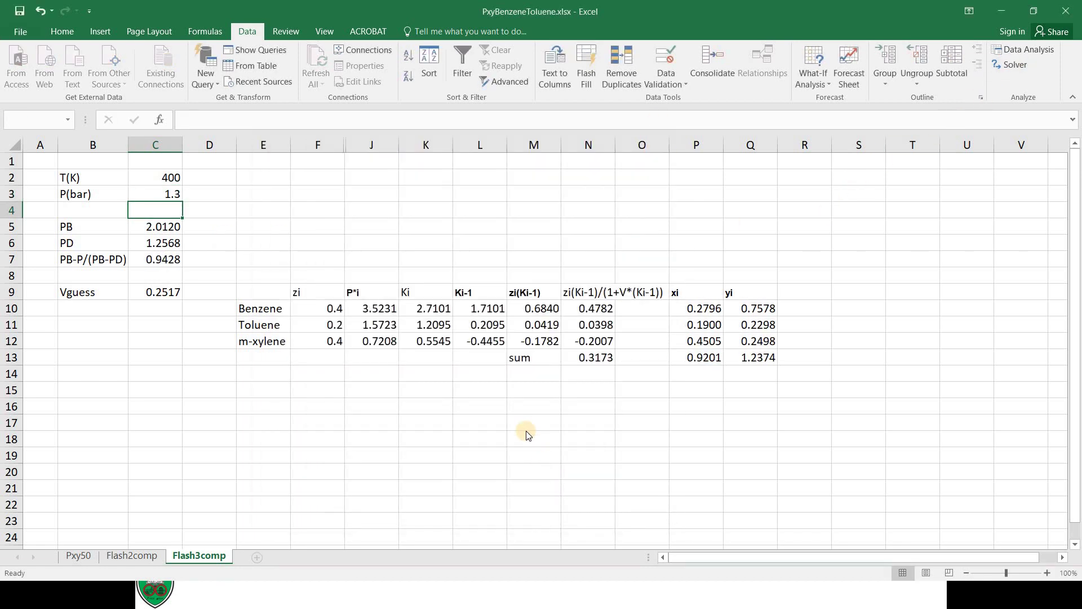
{"action": "left_click", "coordinate": [381, 320]}
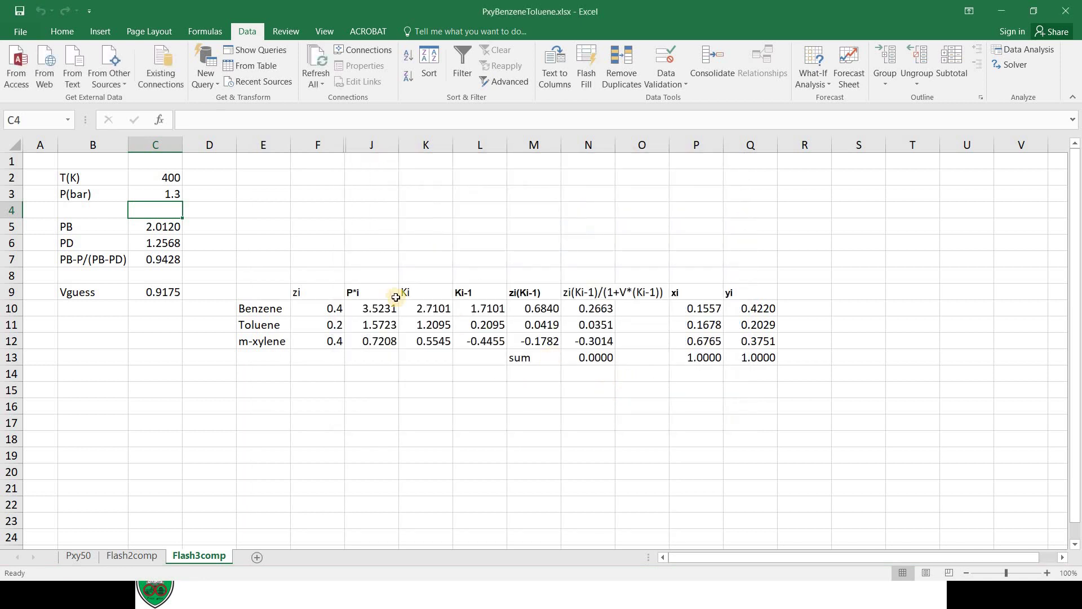
{"action": "left_click", "coordinate": [163, 289]}
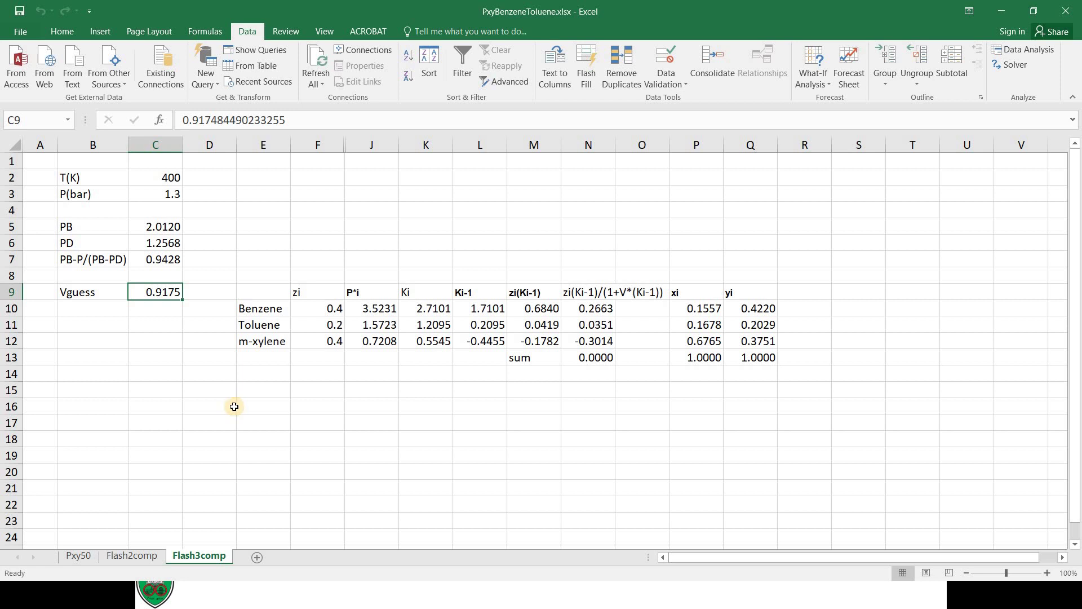
Set the pressure back to 1.5 bar and re-solve, restoring Vguess 0.6127.
{"action": "left_click", "coordinate": [162, 190]}
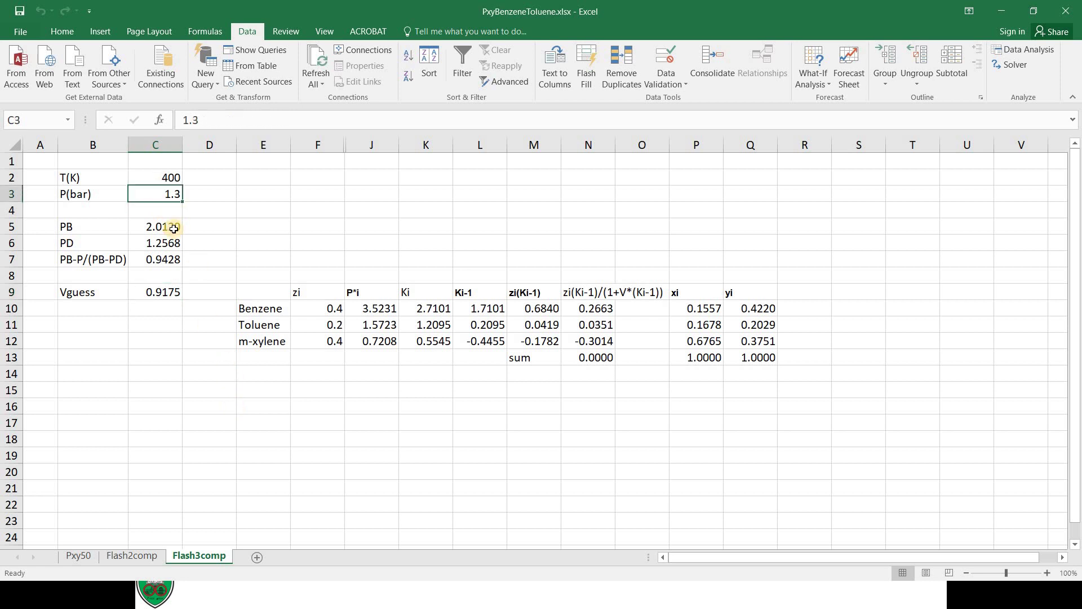
{"action": "type", "text": "1."}
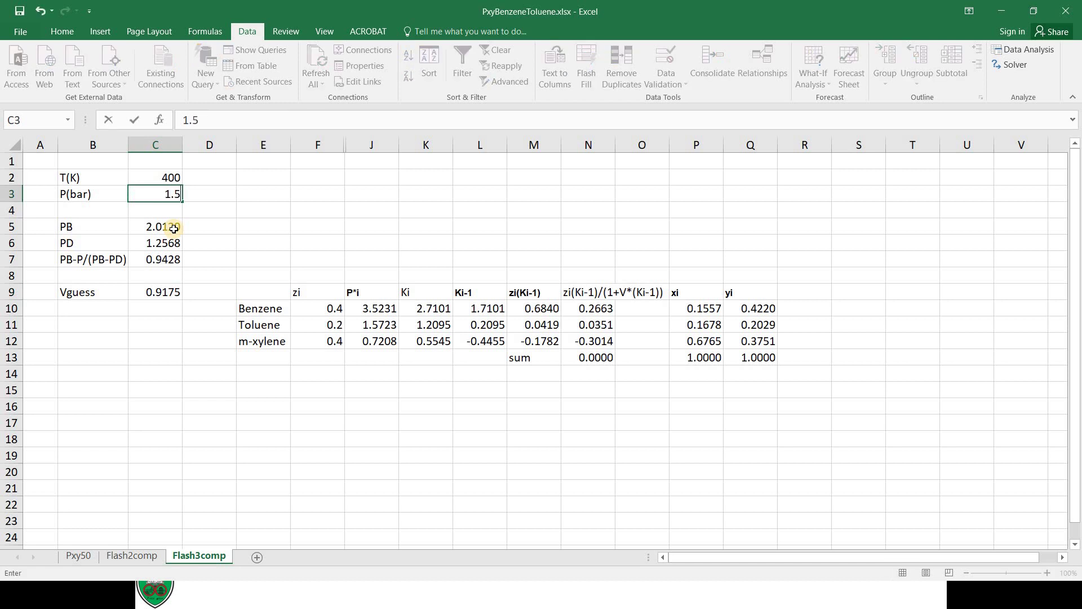
{"action": "key", "text": "Return"}
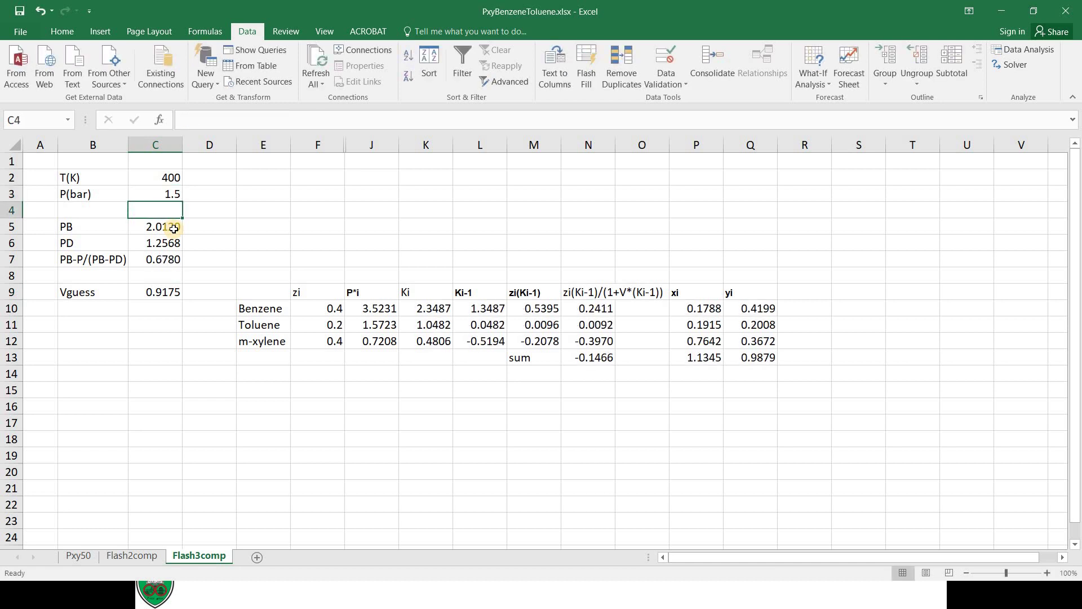
{"action": "left_click", "coordinate": [1014, 66]}
{"action": "left_click", "coordinate": [513, 503]}
{"action": "left_click", "coordinate": [376, 324]}
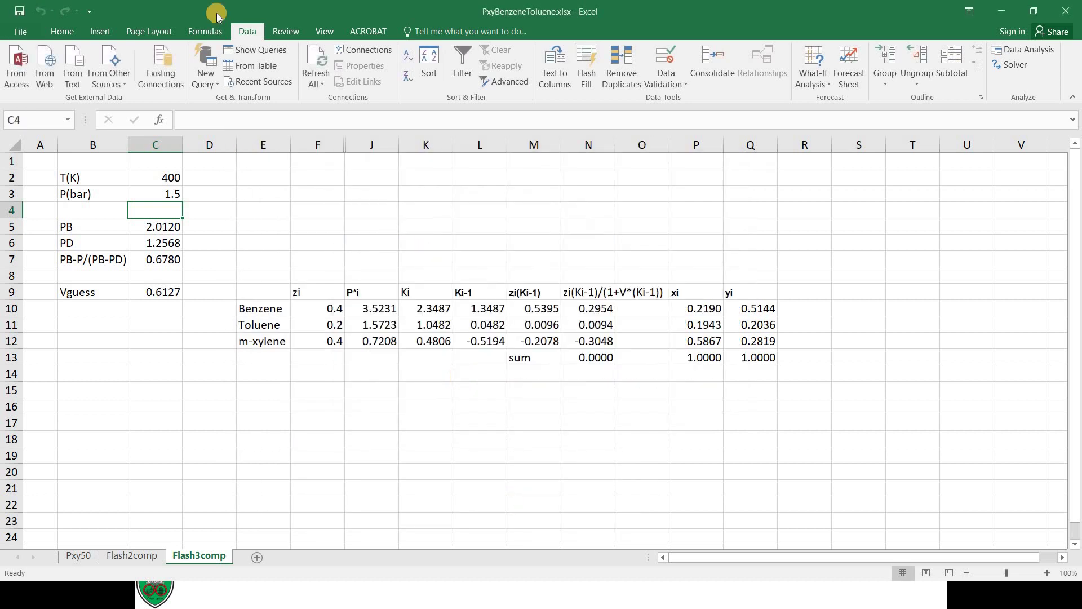
Close the Excel workbook and advance the slide show to the Solution slide.
{"action": "left_click", "coordinate": [26, 35]}
{"action": "left_click", "coordinate": [434, 337]}
{"action": "left_click", "coordinate": [1069, 12]}
{"action": "left_click", "coordinate": [555, 461]}
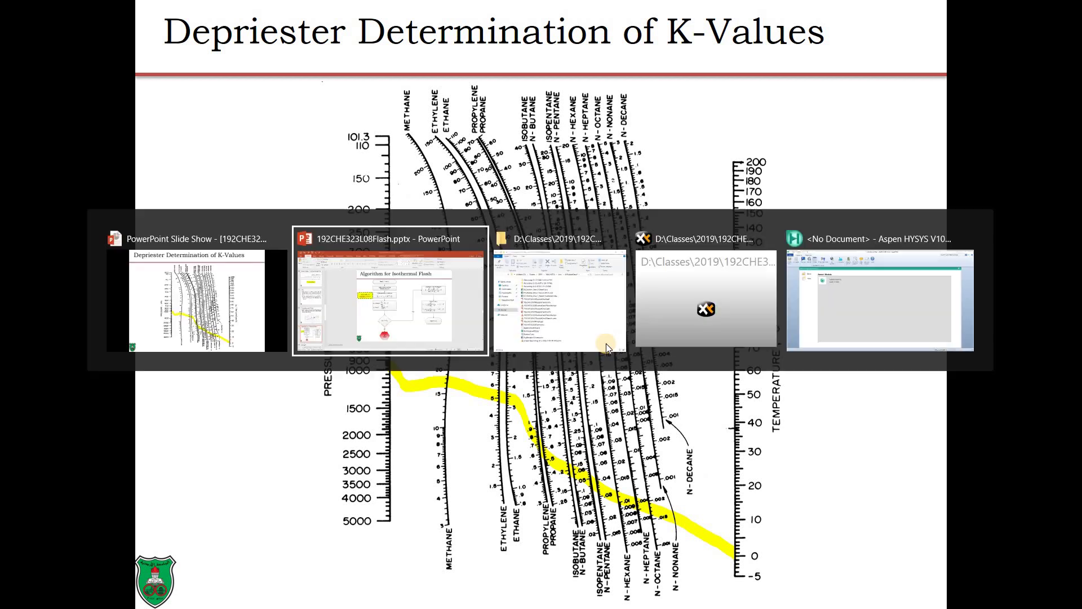
{"action": "key", "text": "alt+Tab"}
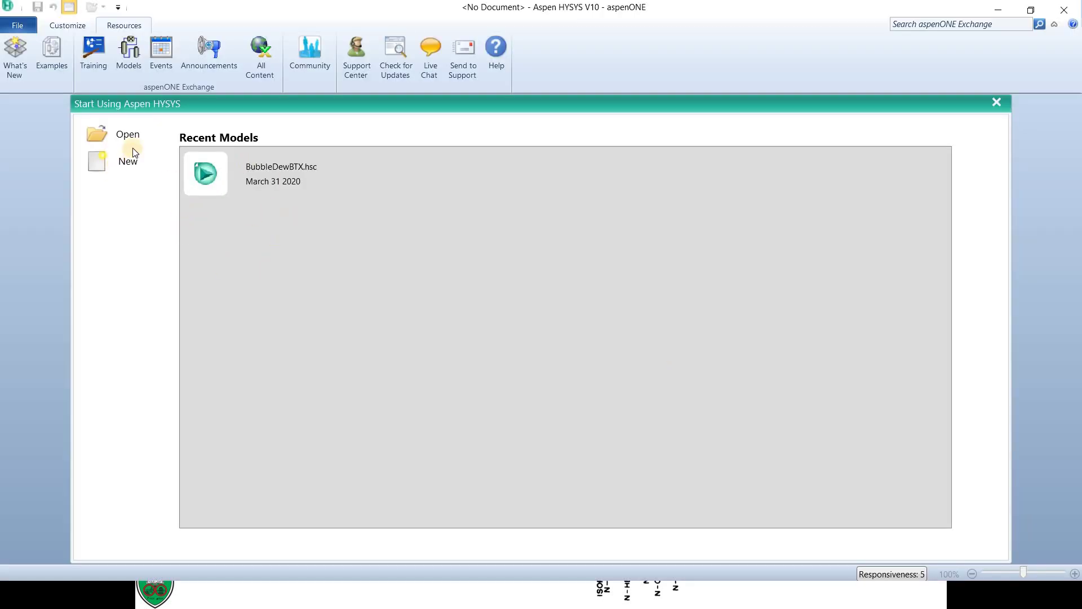
Switch to Aspen HYSYS V10 and start a new simulation case.
{"action": "left_click", "coordinate": [127, 161]}
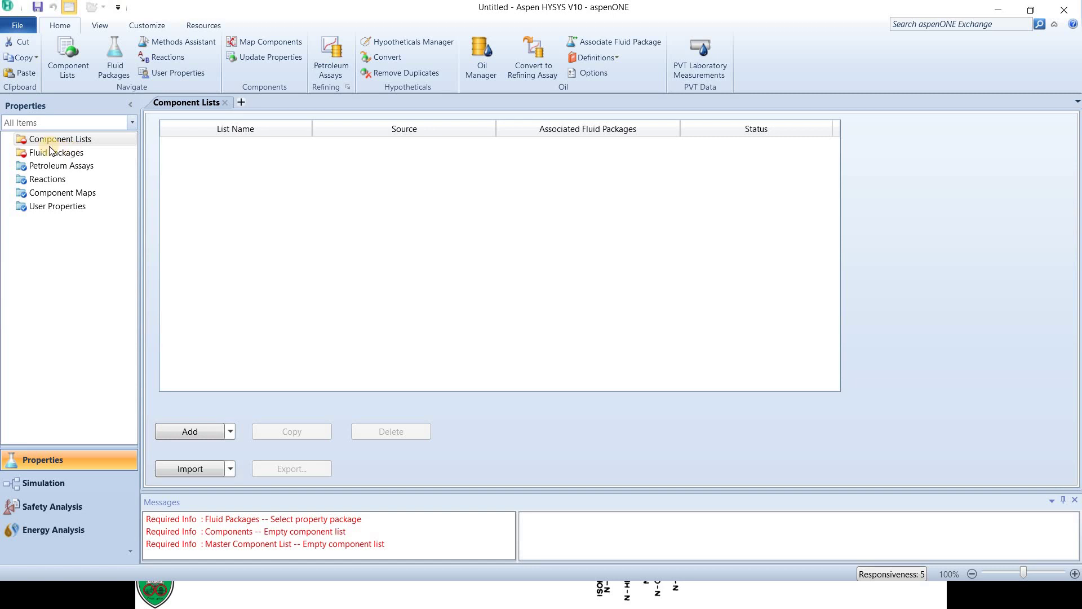
Create Component List - 1 and add Benzene to it.
{"action": "left_click", "coordinate": [63, 140]}
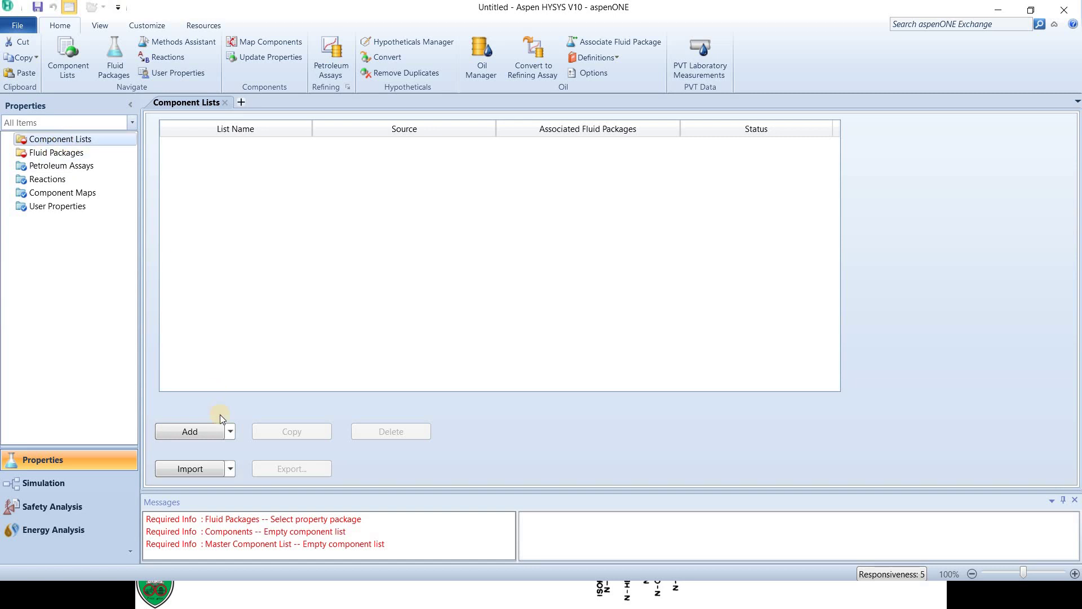
{"action": "left_click", "coordinate": [198, 431]}
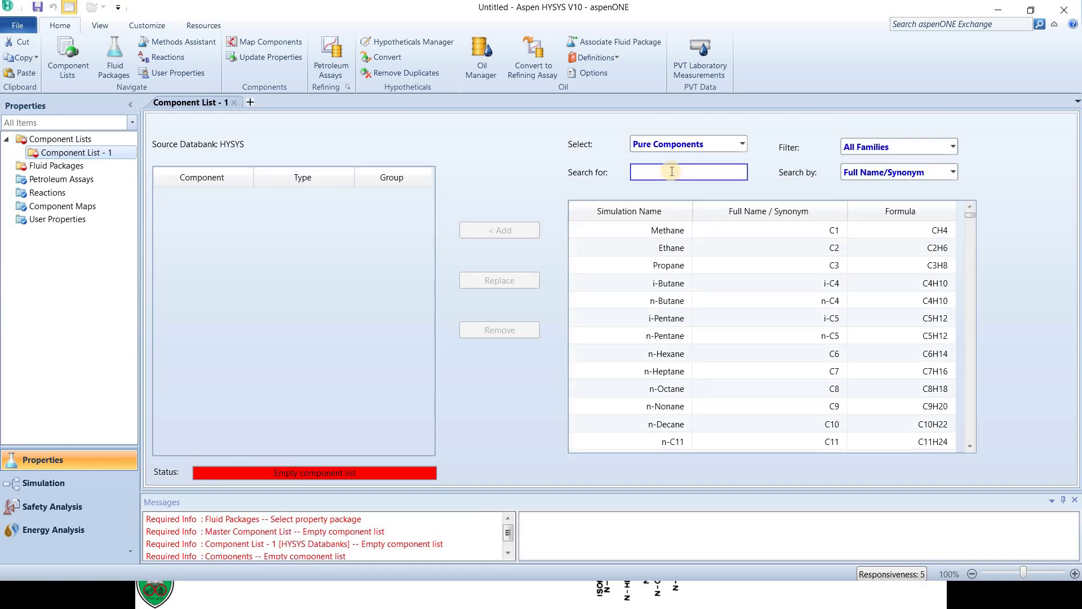
{"action": "left_click", "coordinate": [672, 170]}
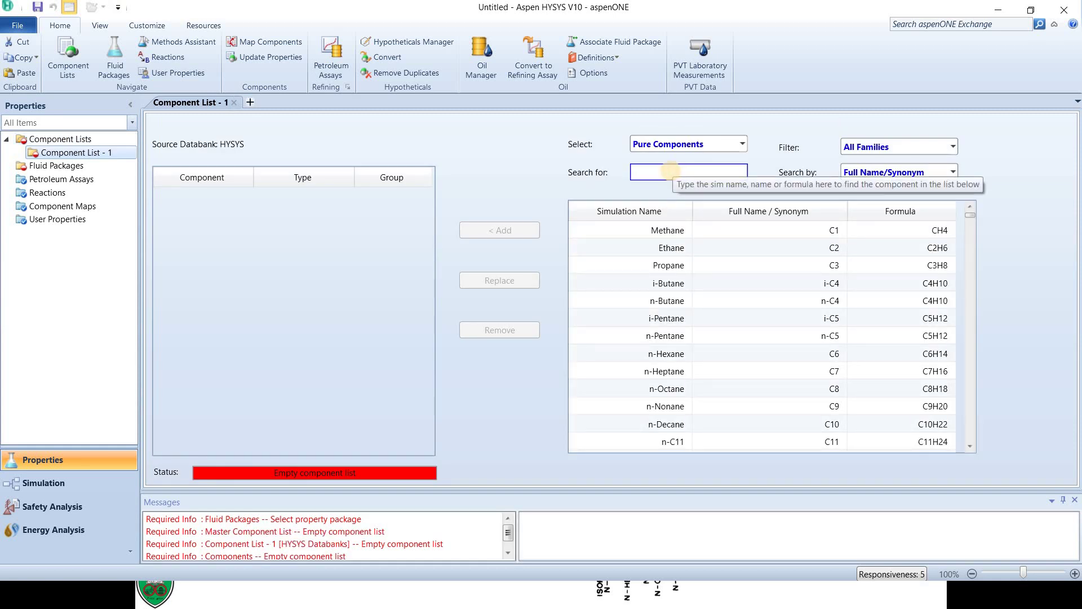
{"action": "type", "text": "benzene"}
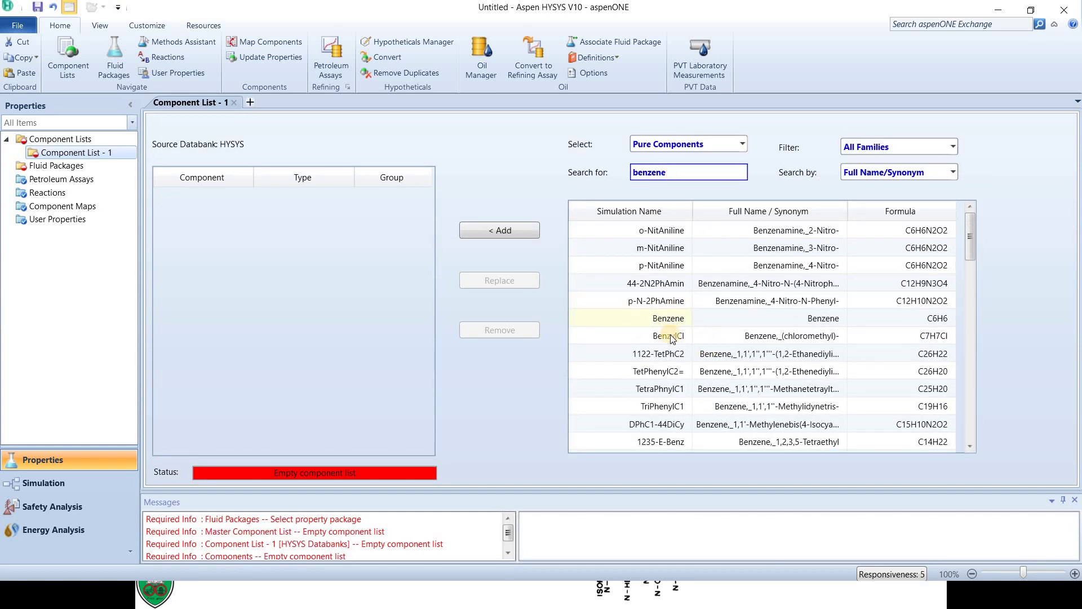
{"action": "left_click", "coordinate": [668, 319]}
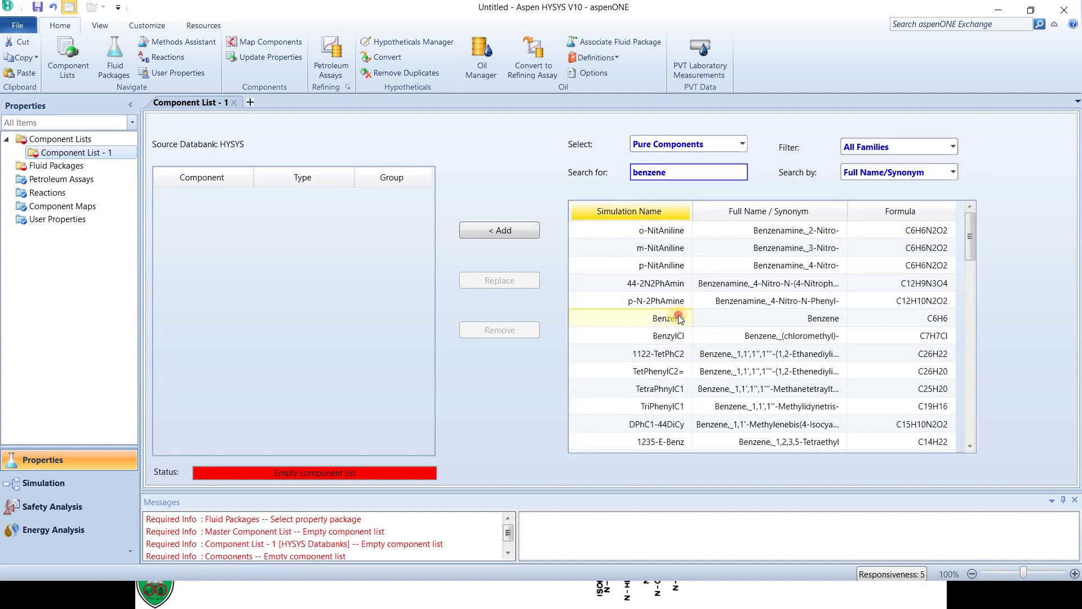
{"action": "left_click", "coordinate": [659, 172]}
{"action": "key", "text": "Return"}
Add Toluene and m-Xylene to the component list.
{"action": "type", "text": "toluene"}
{"action": "left_click", "coordinate": [666, 231]}
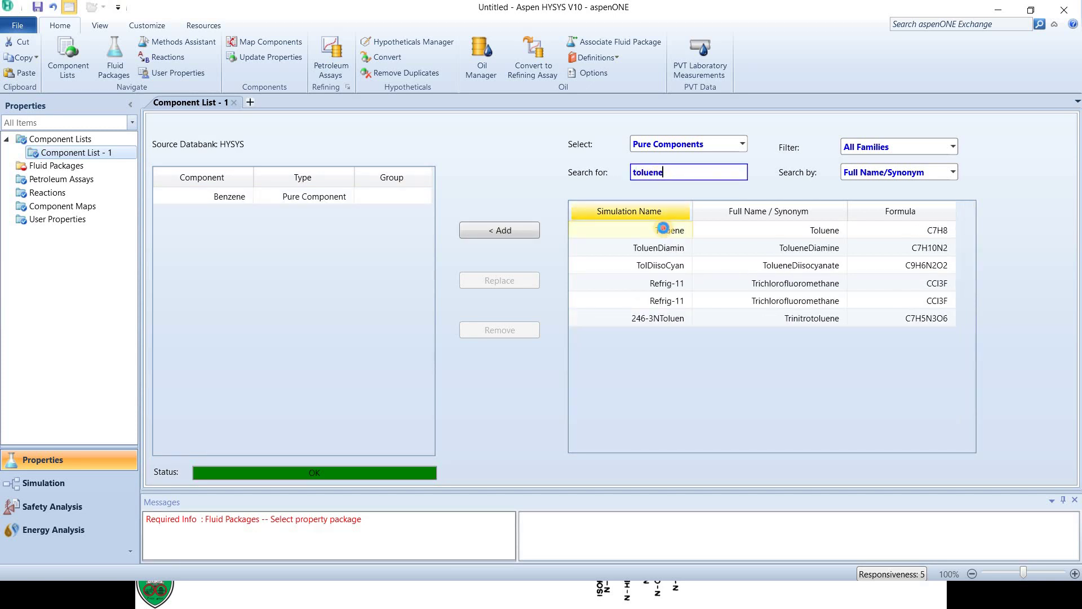
{"action": "key", "text": "Return"}
{"action": "left_click", "coordinate": [655, 174]}
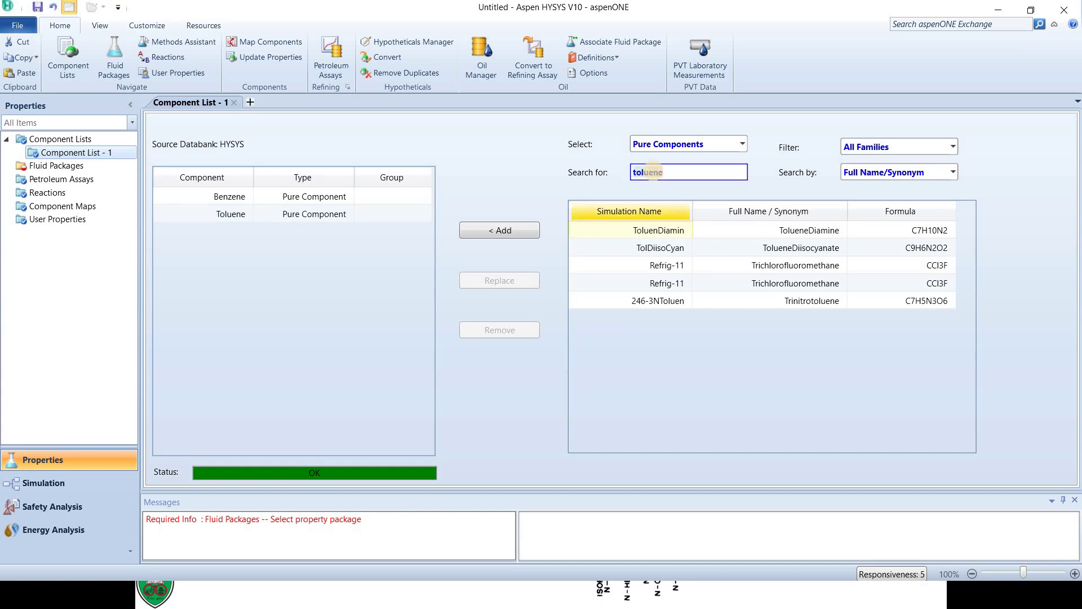
{"action": "type", "text": "xyle"}
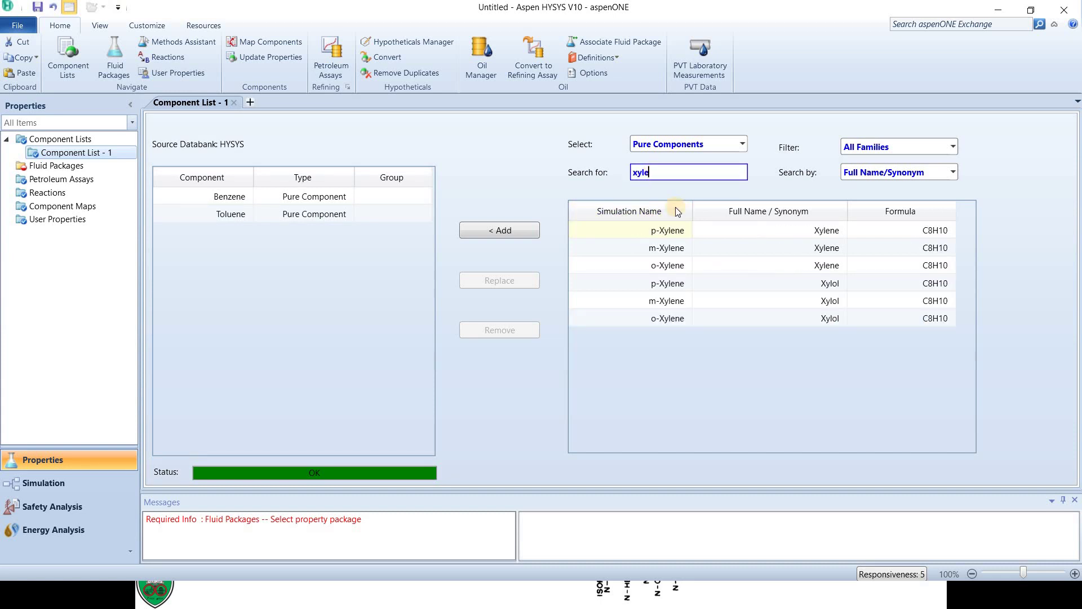
{"action": "left_click", "coordinate": [671, 246]}
{"action": "key", "text": "Return"}
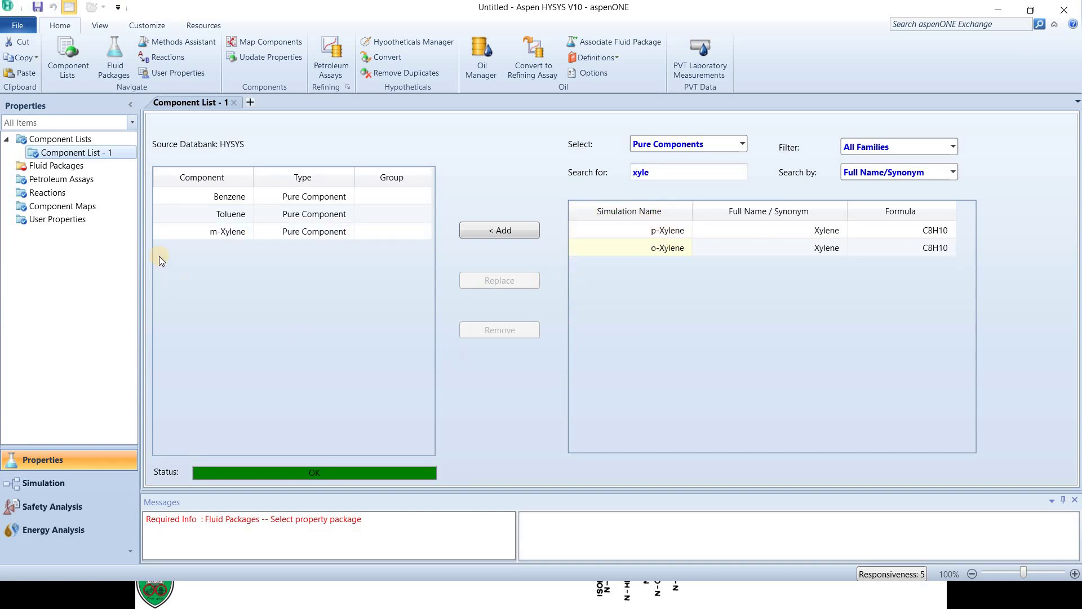
Create fluid package Basis-1 using Antoine, then move to the Simulation environment.
{"action": "left_click", "coordinate": [66, 167]}
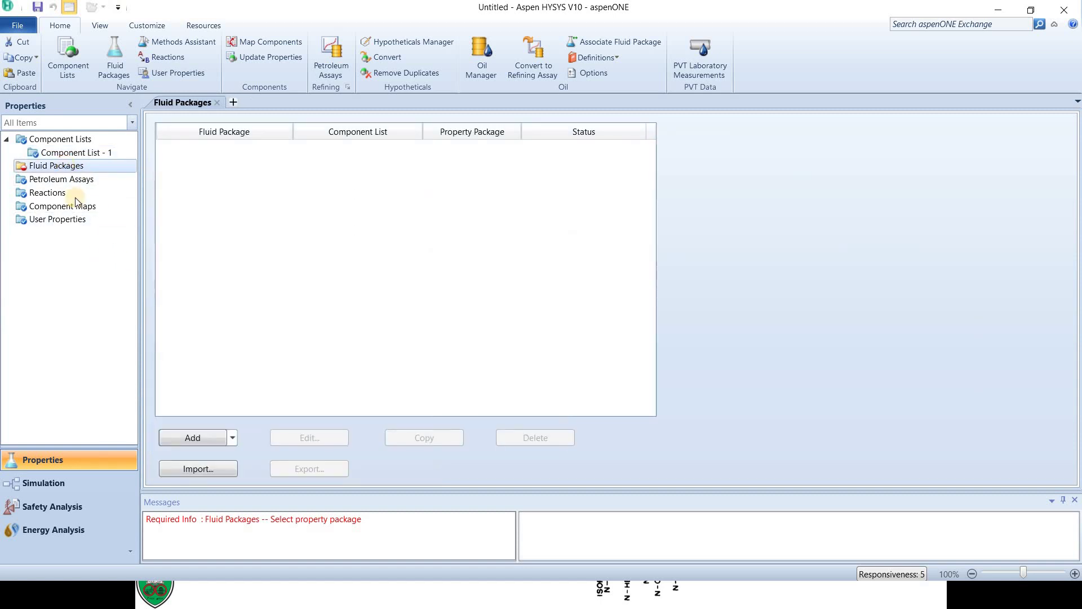
{"action": "left_click", "coordinate": [193, 438]}
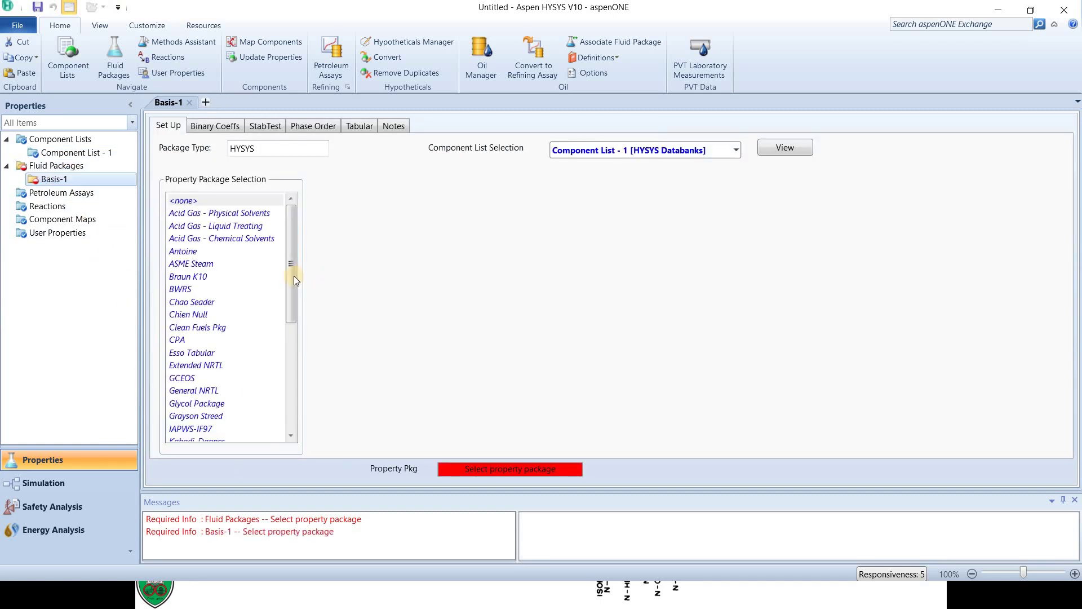
{"action": "left_click", "coordinate": [194, 251]}
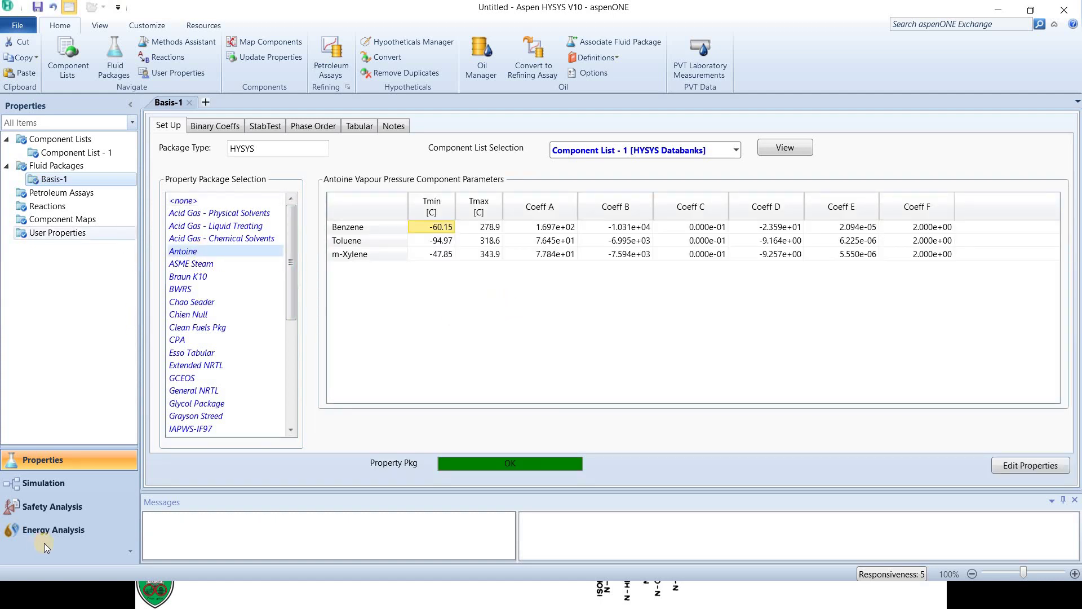
{"action": "left_click", "coordinate": [43, 482]}
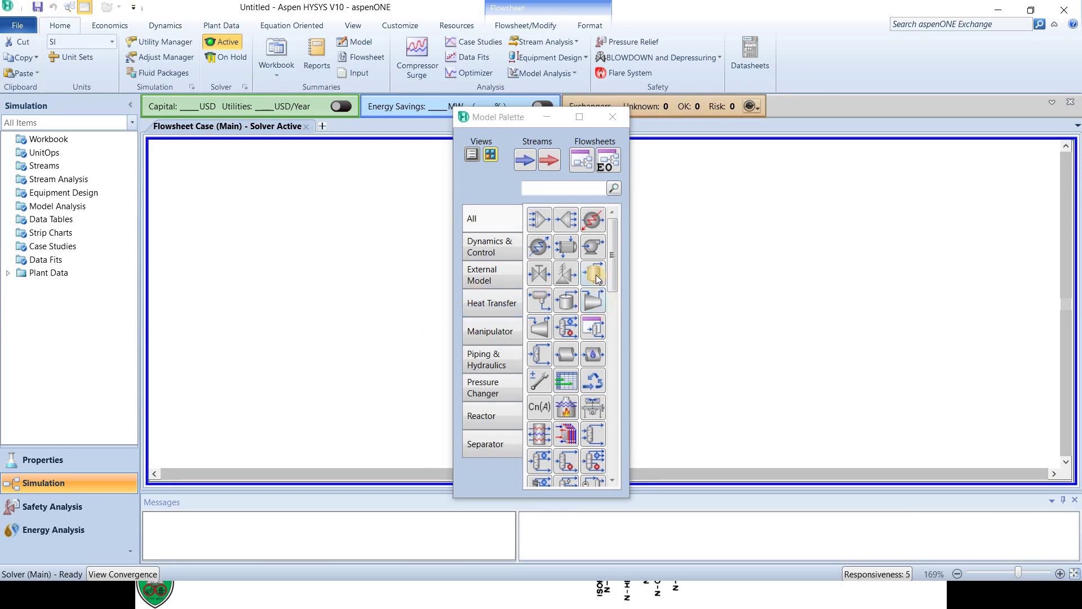
Place separator V-100 with feed stream 1, vapour outlet 2 and liquid outlet 3.
{"action": "left_click", "coordinate": [596, 276]}
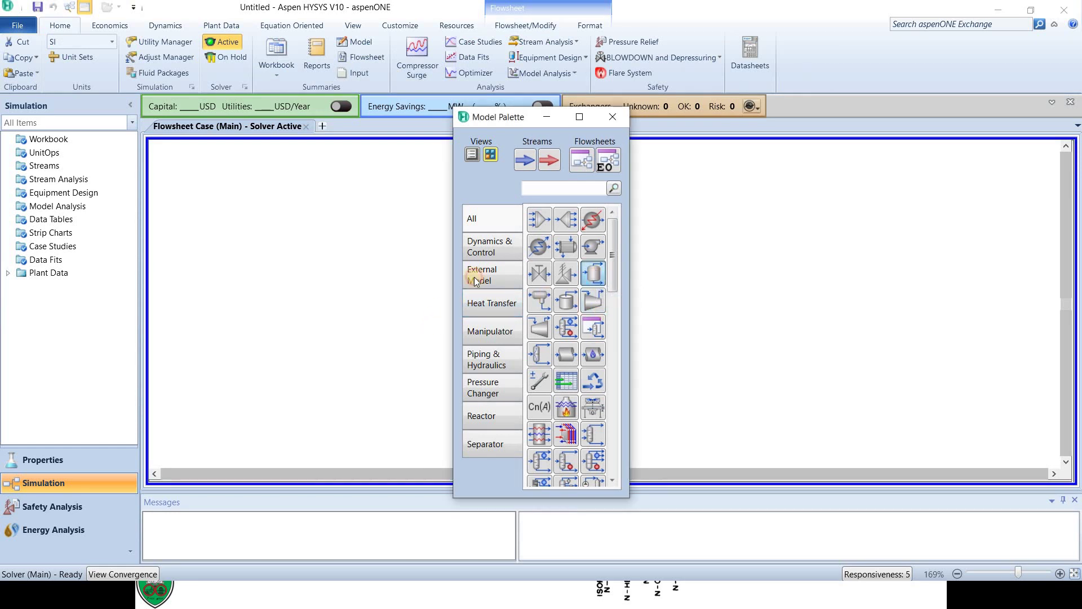
{"action": "left_click", "coordinate": [345, 304]}
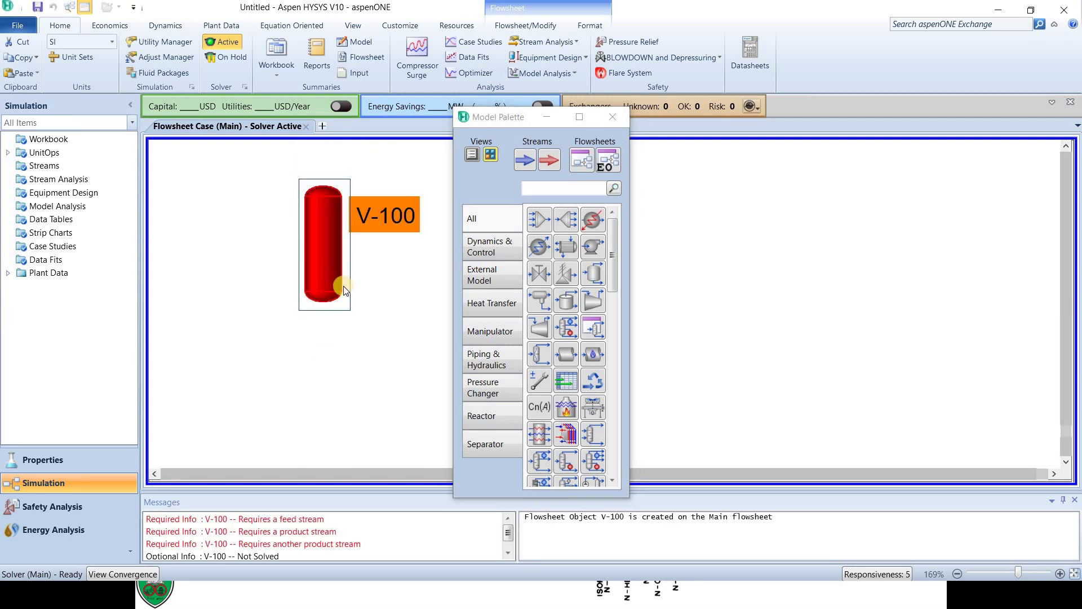
{"action": "double_click", "coordinate": [331, 276]}
{"action": "left_click", "coordinate": [390, 202]}
{"action": "type", "text": "1"}
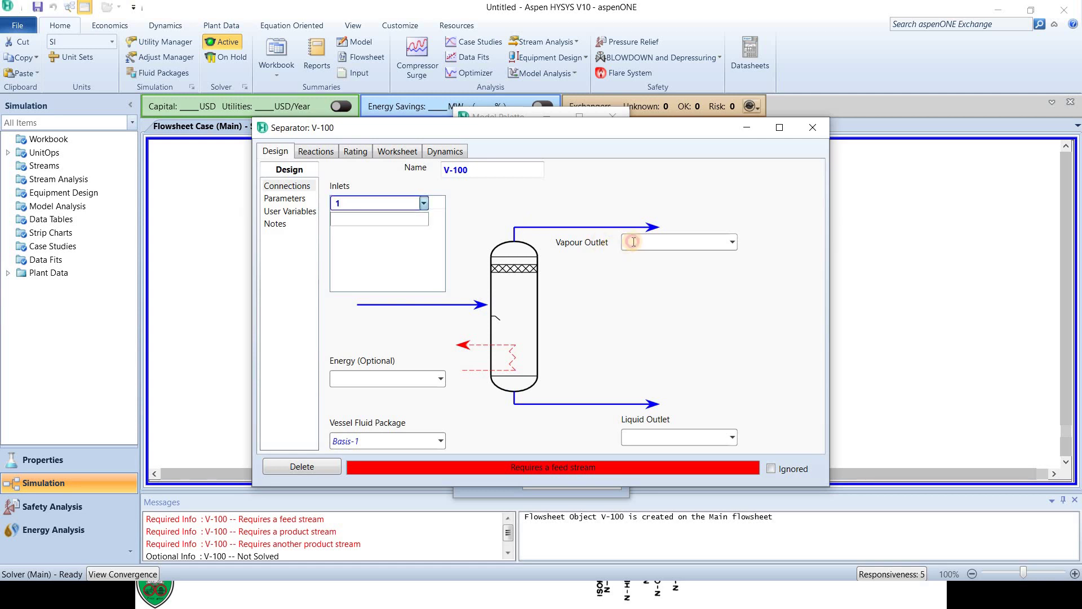
{"action": "left_click", "coordinate": [629, 242]}
{"action": "type", "text": "2"}
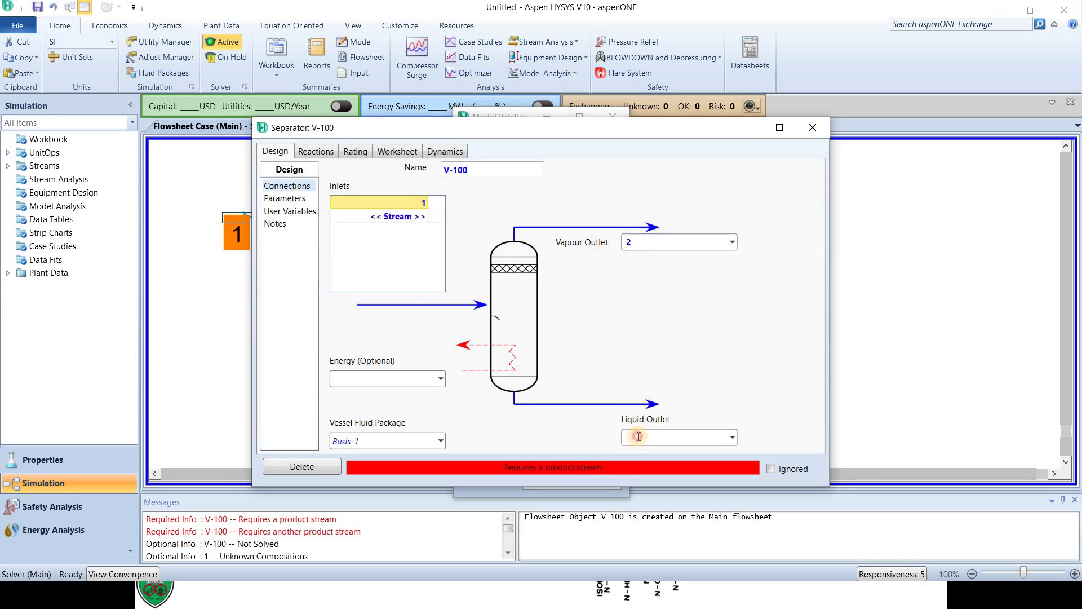
{"action": "left_click", "coordinate": [635, 432]}
{"action": "type", "text": "3"}
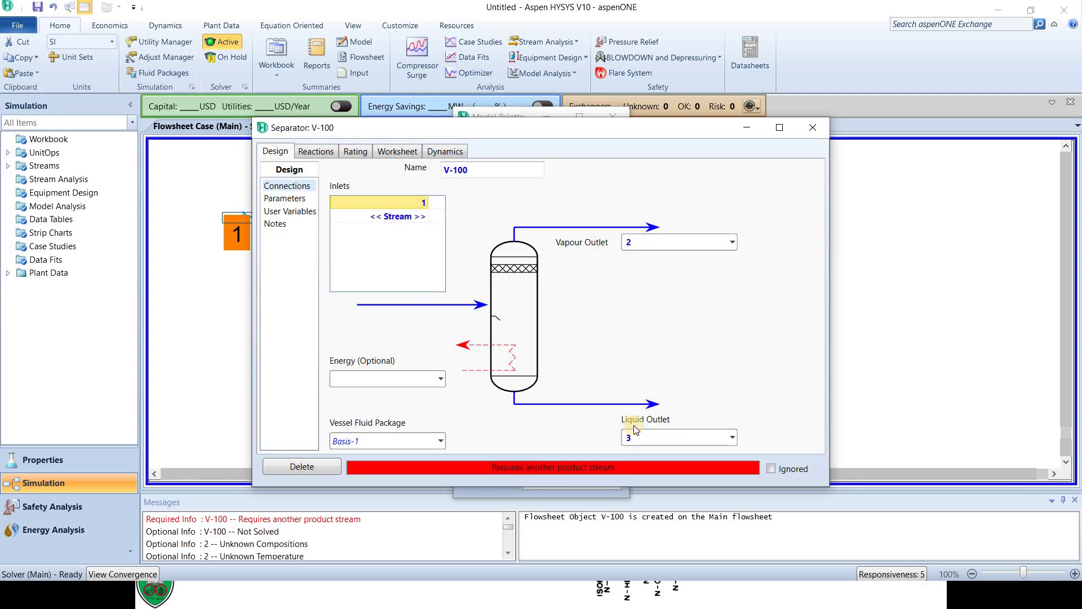
{"action": "key", "text": "Return"}
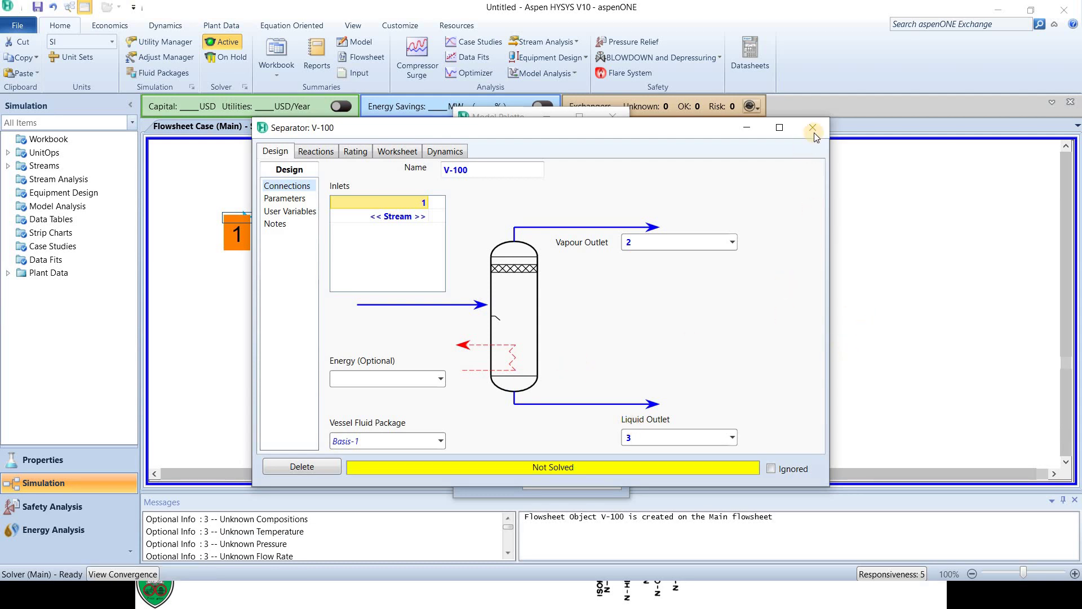
{"action": "left_click", "coordinate": [814, 133]}
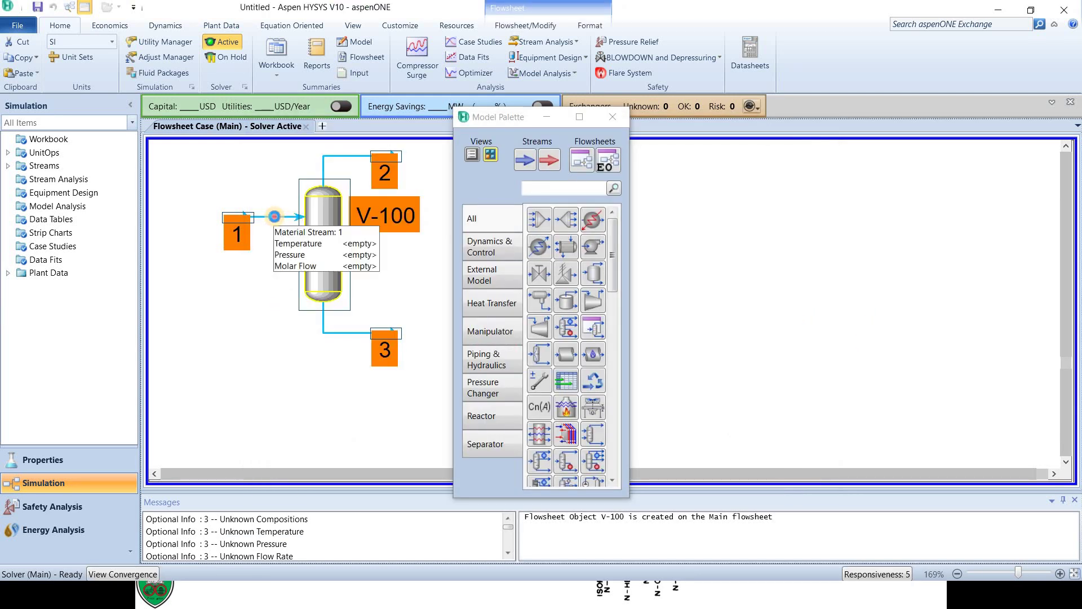
Set feed stream 1 to 400 K, 1.5 bar and 1 kgmole/h.
{"action": "double_click", "coordinate": [274, 216]}
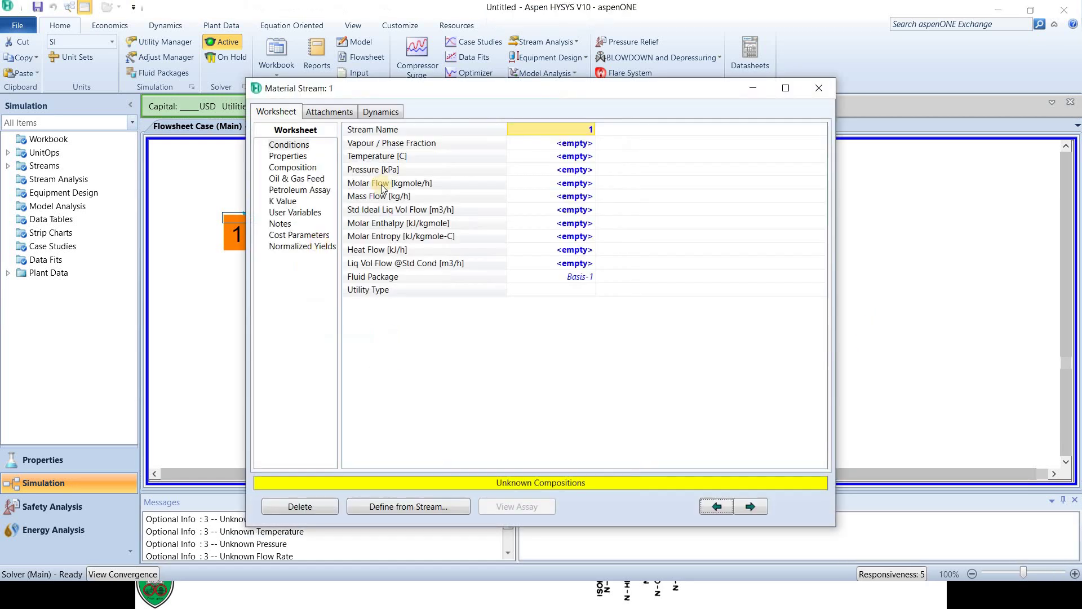
{"action": "left_click", "coordinate": [569, 153]}
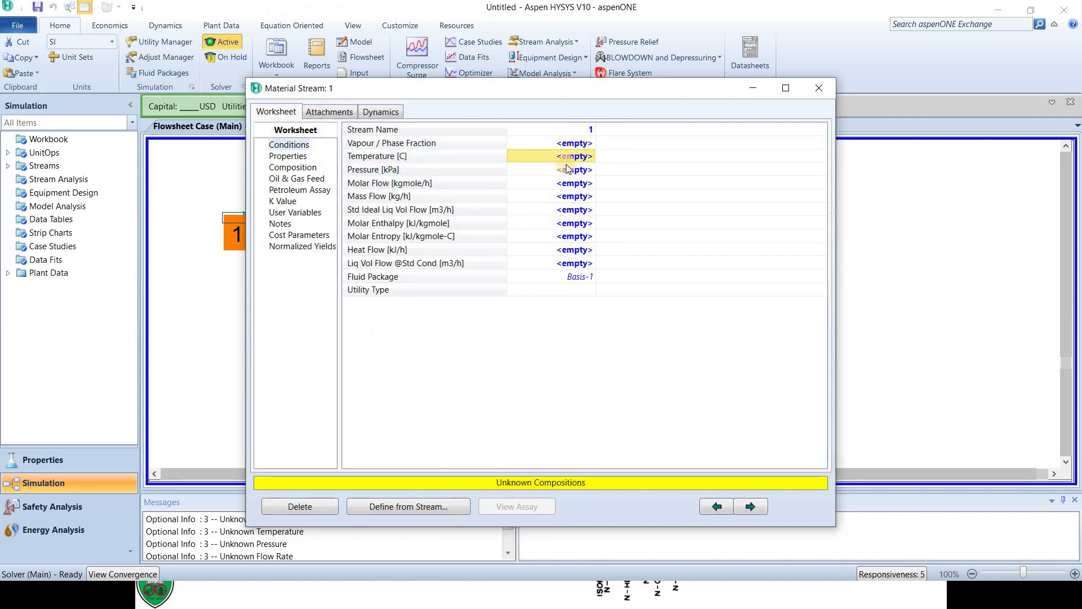
{"action": "type", "text": "400"}
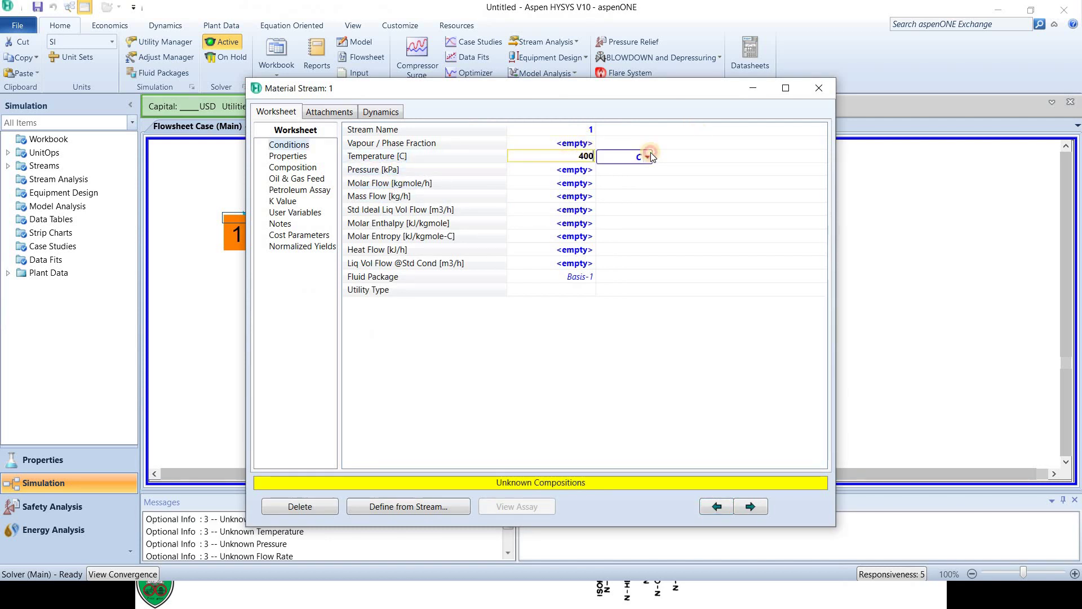
{"action": "left_click", "coordinate": [640, 156]}
{"action": "left_click", "coordinate": [624, 196]}
{"action": "left_click", "coordinate": [561, 170]}
{"action": "type", "text": "1.5"}
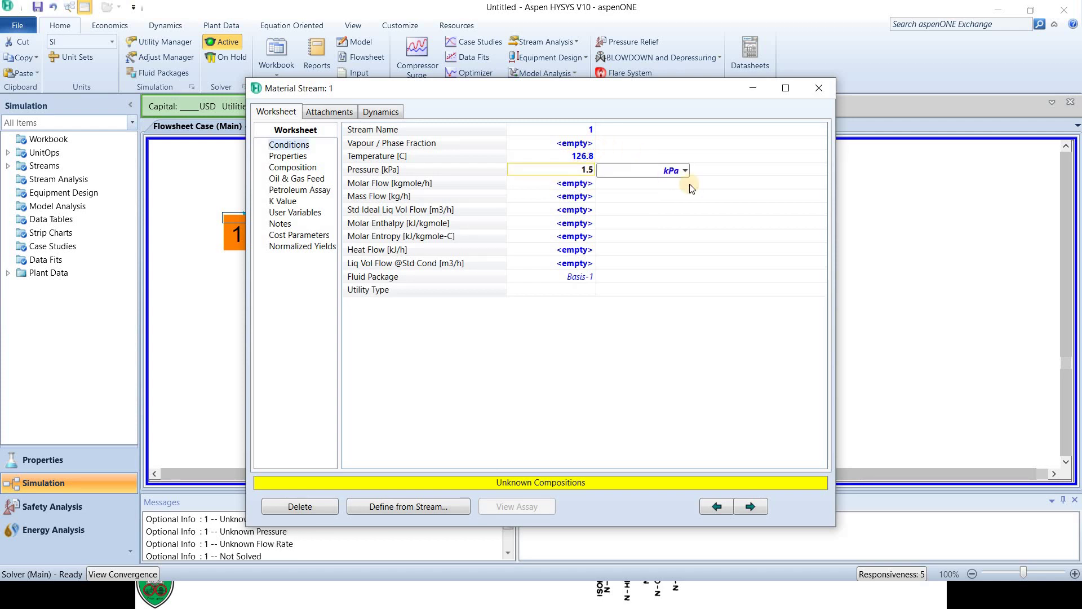
{"action": "left_click", "coordinate": [685, 170]}
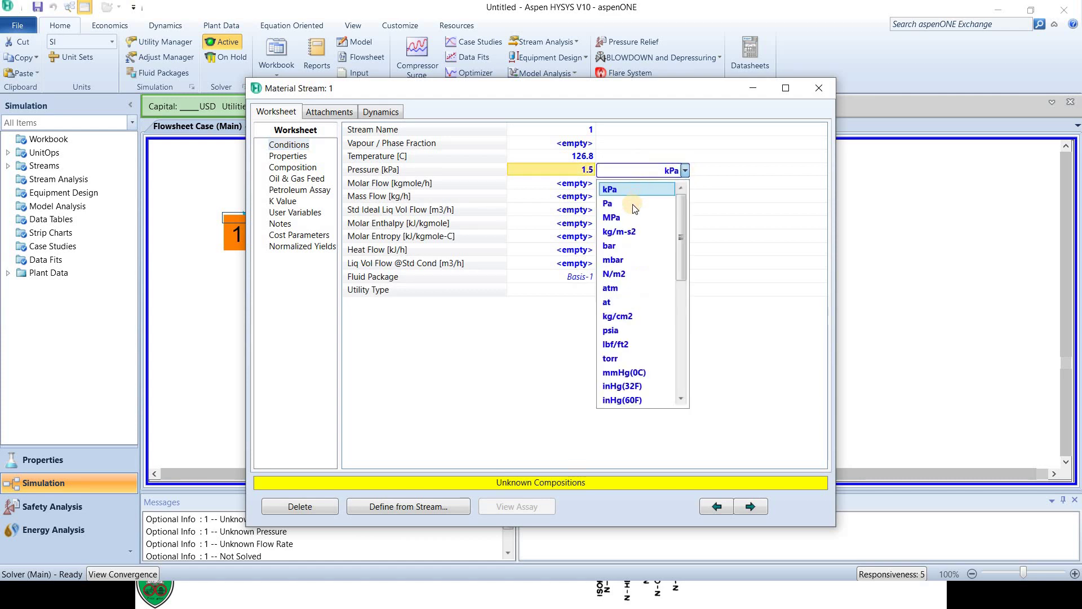
{"action": "left_click", "coordinate": [611, 244]}
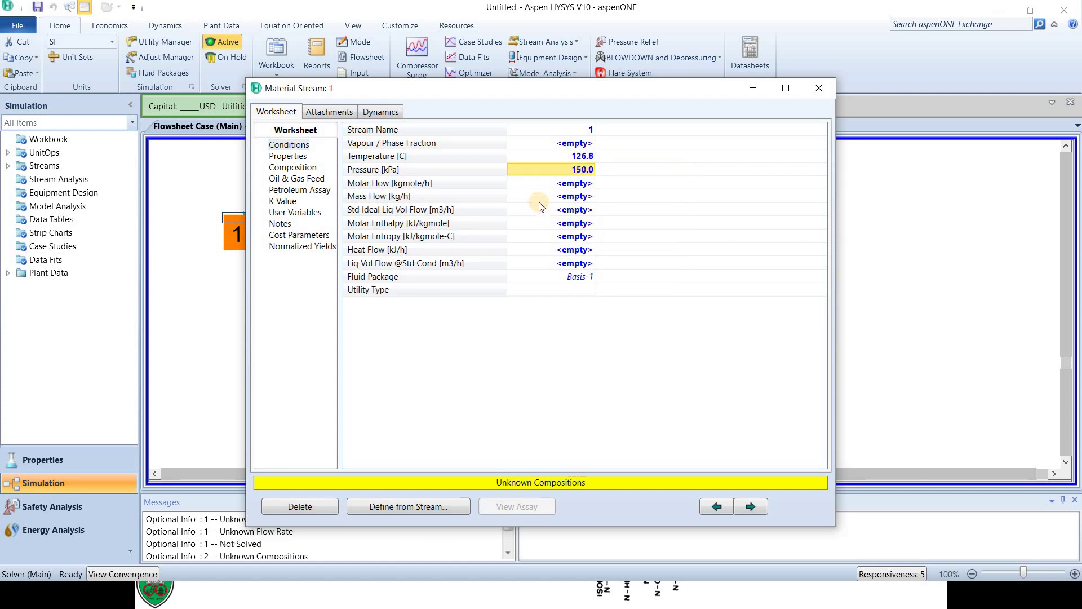
{"action": "left_click", "coordinate": [557, 184]}
{"action": "type", "text": "1"}
{"action": "key", "text": "Return"}
Enter feed mole fractions 0.4 benzene, 0.2 toluene, 0.4 m-xylene and accept.
{"action": "left_click", "coordinate": [309, 167]}
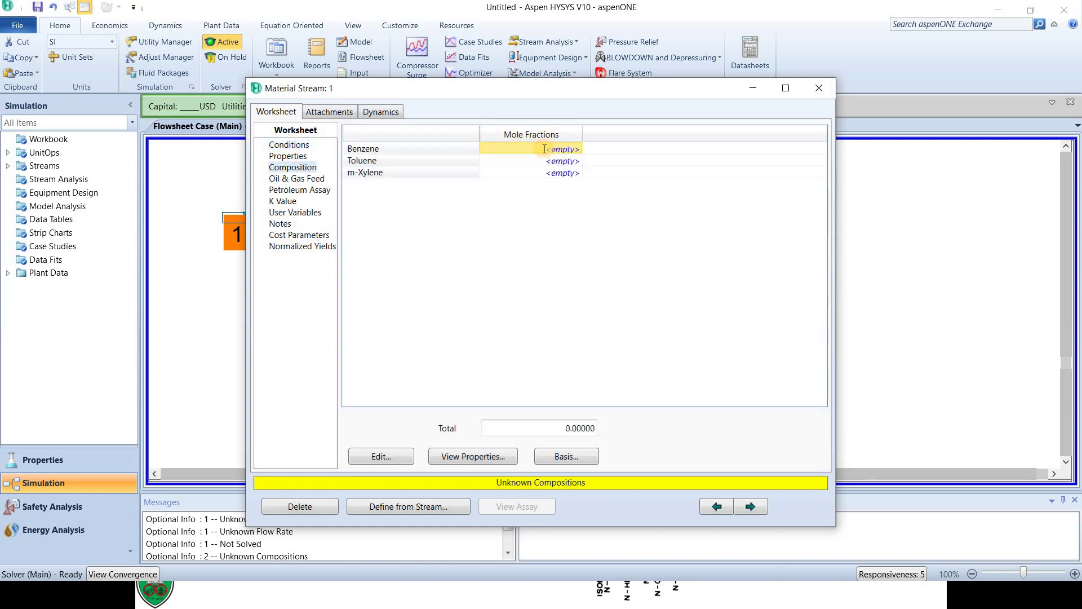
{"action": "type", "text": ".4"}
{"action": "key", "text": "Return"}
{"action": "type", "text": ".2"}
{"action": "key", "text": "Return"}
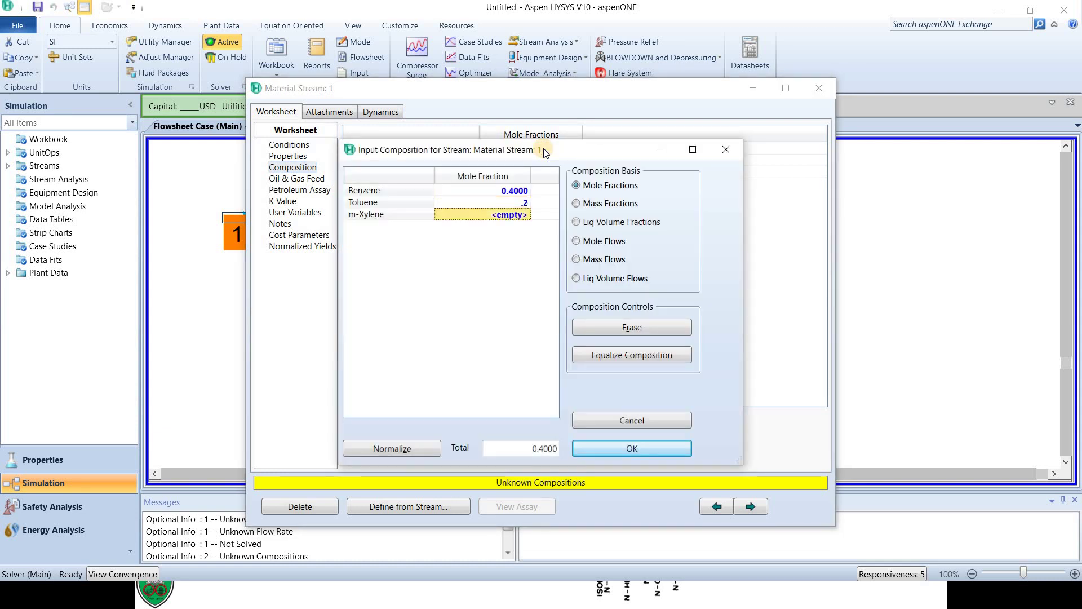
{"action": "type", "text": ".4"}
{"action": "key", "text": "Return"}
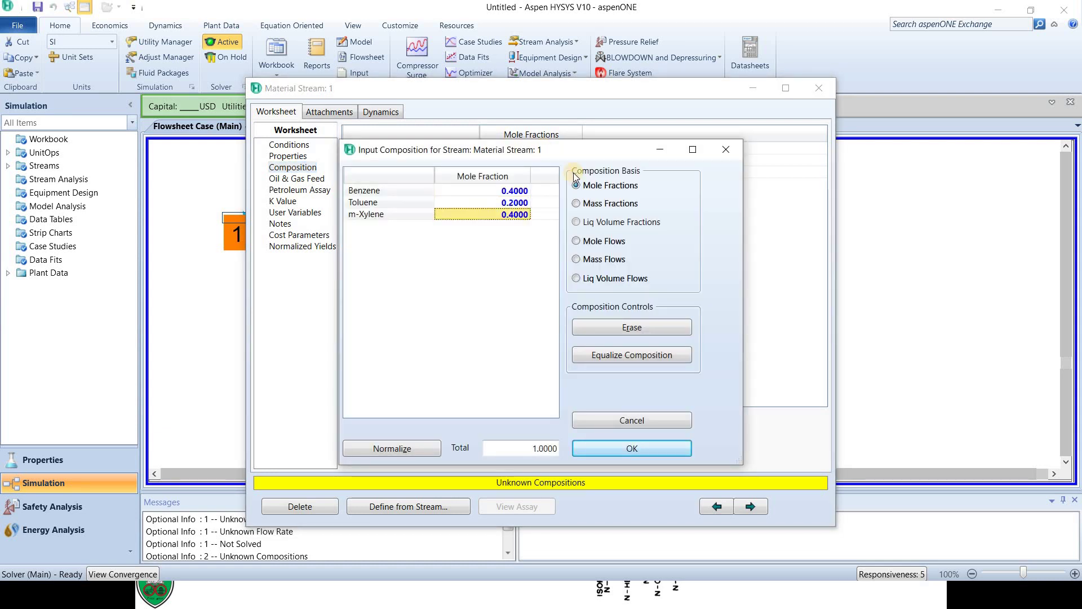
{"action": "left_click", "coordinate": [642, 447]}
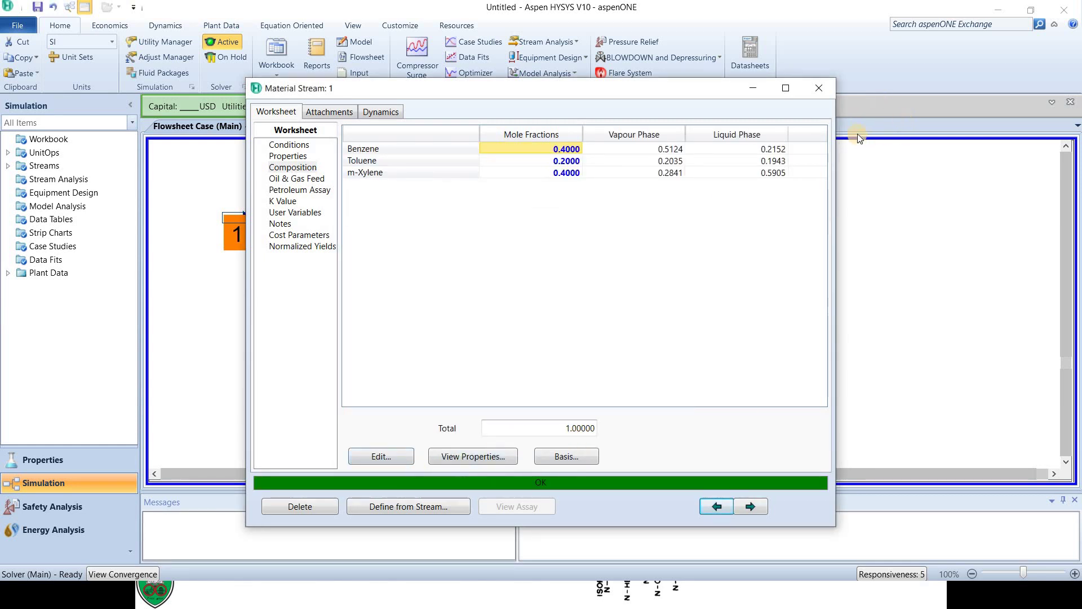
Compare V-100's feed vapour fraction of 0.6218 with the hand solution's 0.6127.
{"action": "left_click", "coordinate": [818, 88]}
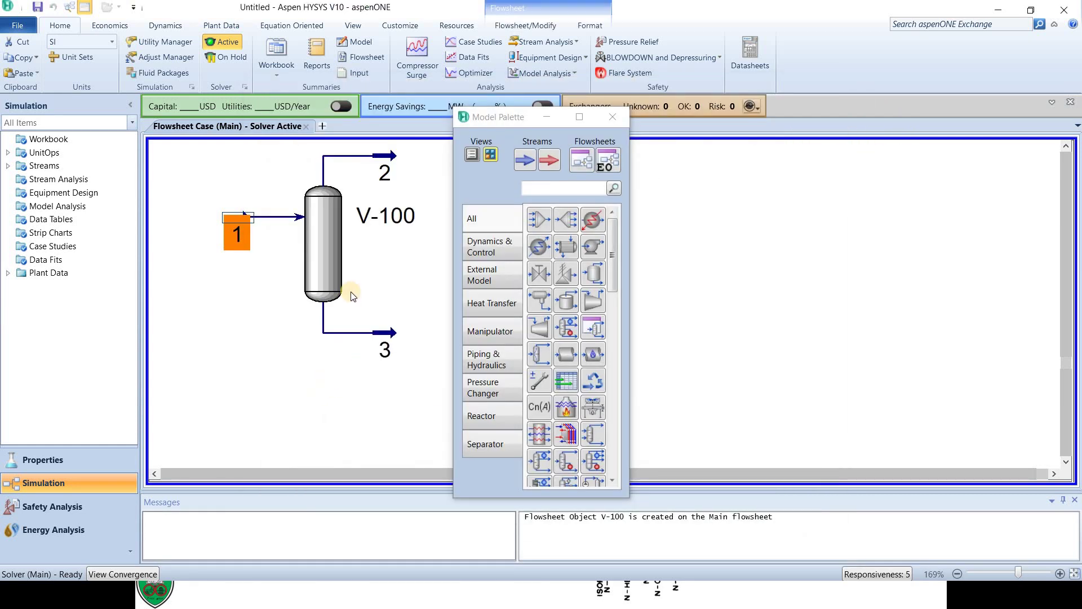
{"action": "double_click", "coordinate": [329, 252]}
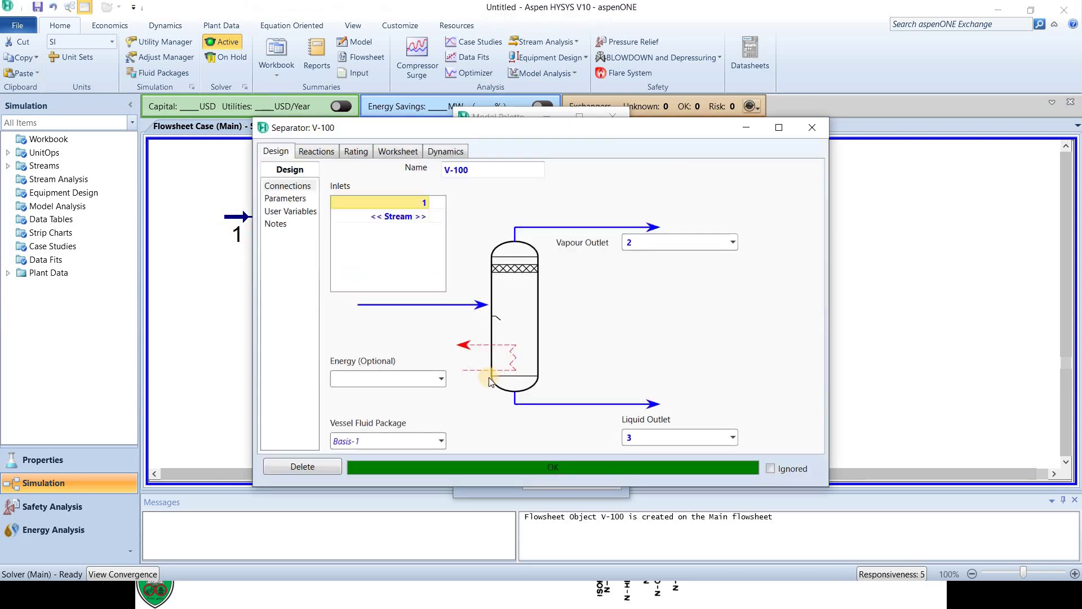
{"action": "left_click", "coordinate": [397, 151]}
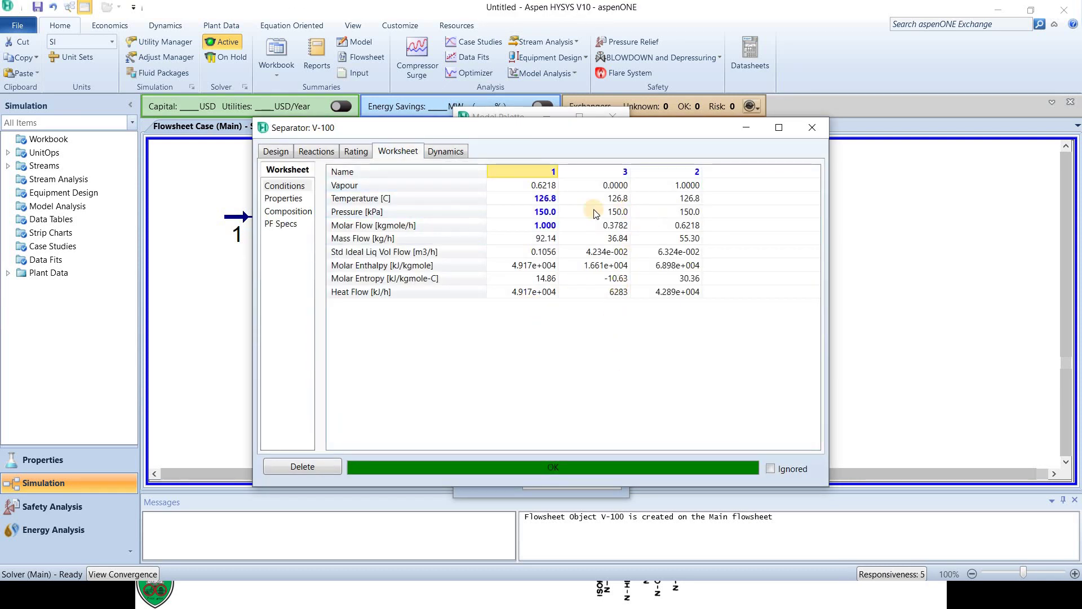
{"action": "left_click", "coordinate": [551, 186]}
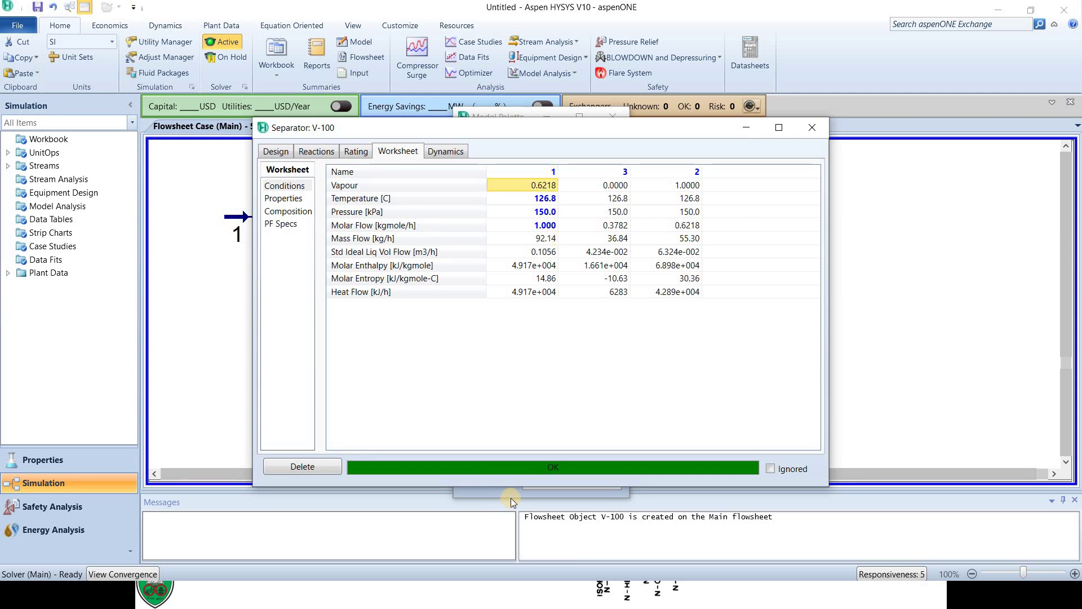
{"action": "key", "text": "alt+Tab"}
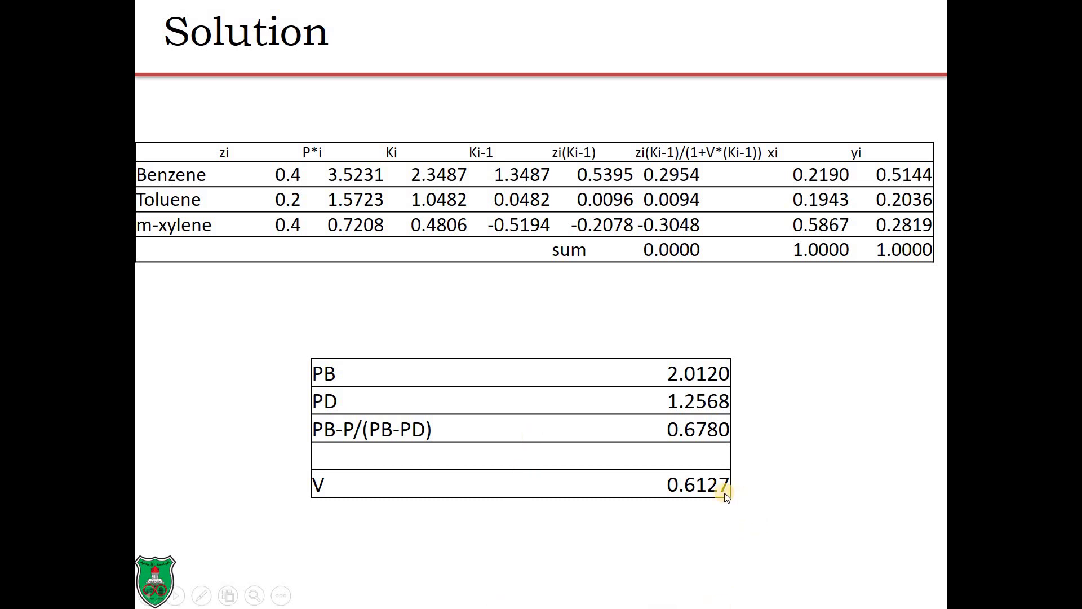
{"action": "key", "text": "alt+Tab"}
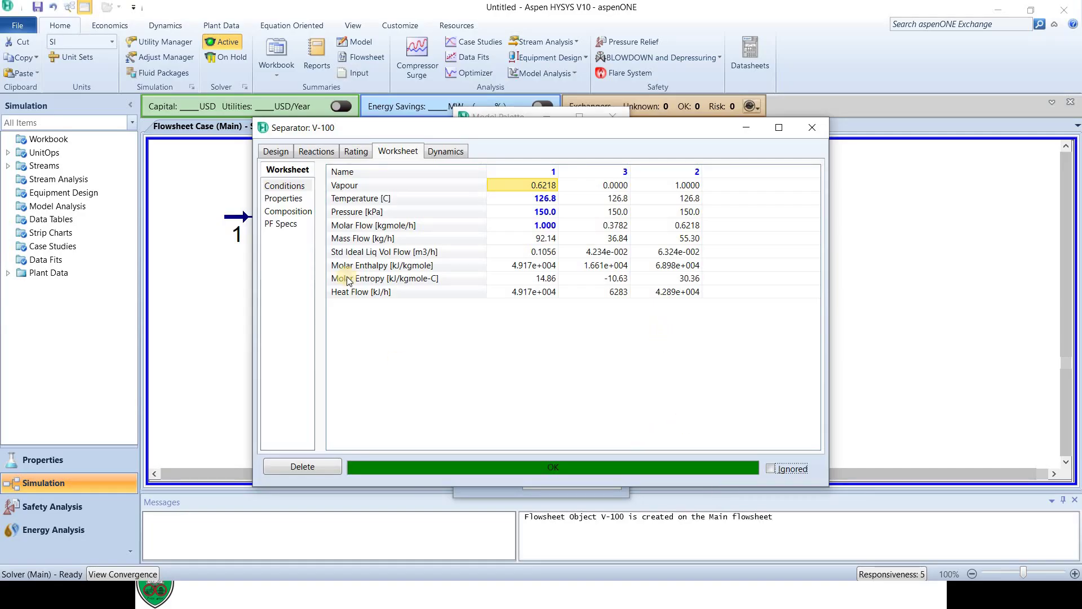
Show the V-100 stream compositions: liquid benzene/toluene/m-xylene 0.2152/0.1943/0.5905, vapour 0.5124/0.2035/0.2841.
{"action": "left_click", "coordinate": [279, 211]}
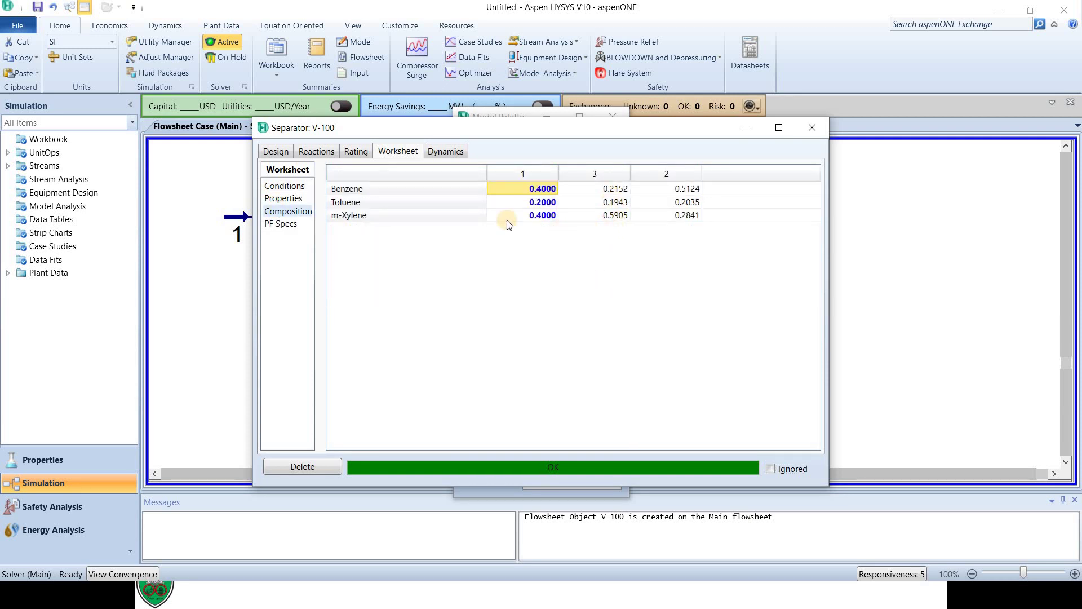